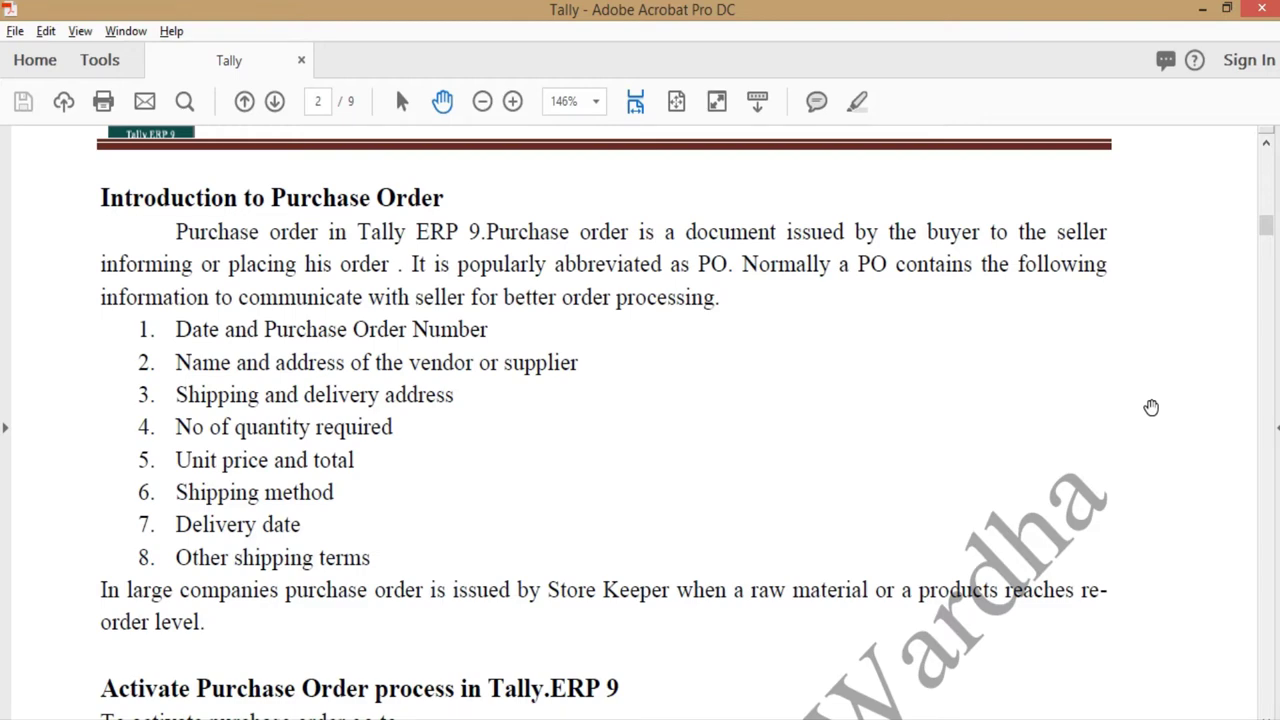
- Launch Tally.ERP 9 from the desktop, then scroll the tutorial PDF to page 3's ABC ltd example
key("alt+Tab")
key("alt+Tab")
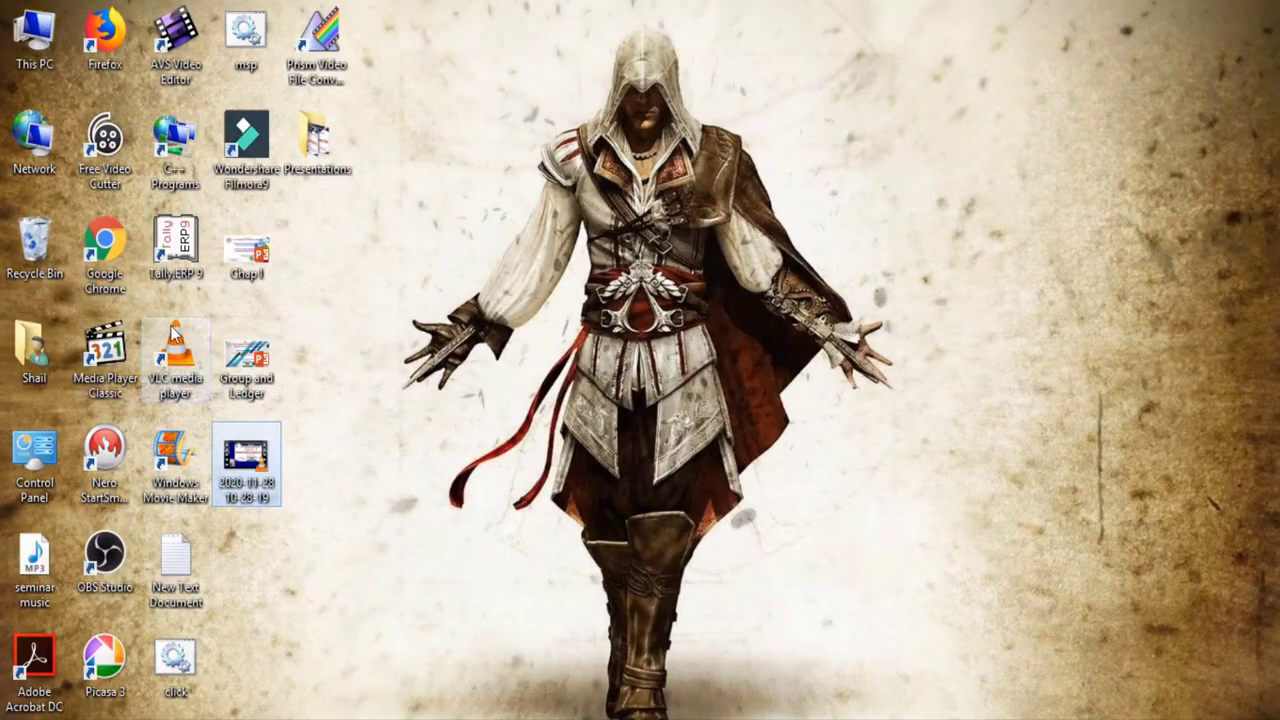
double_click(196, 250)
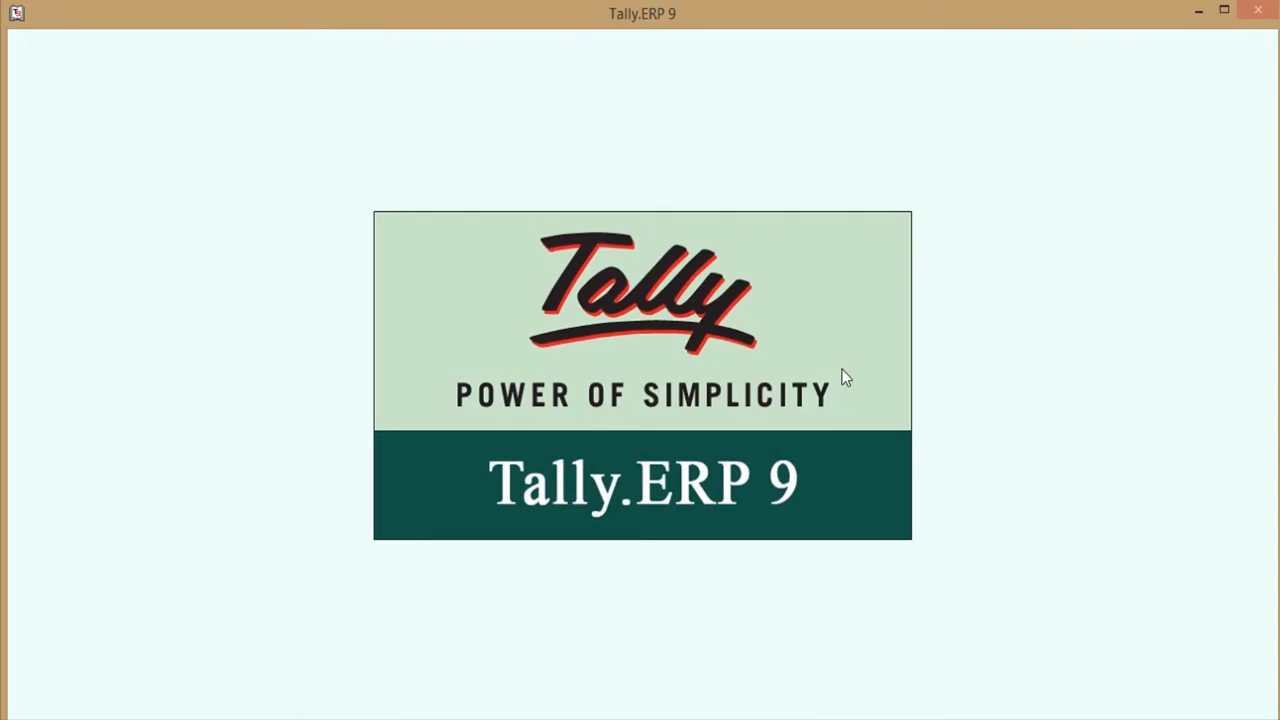
key("alt+Tab")
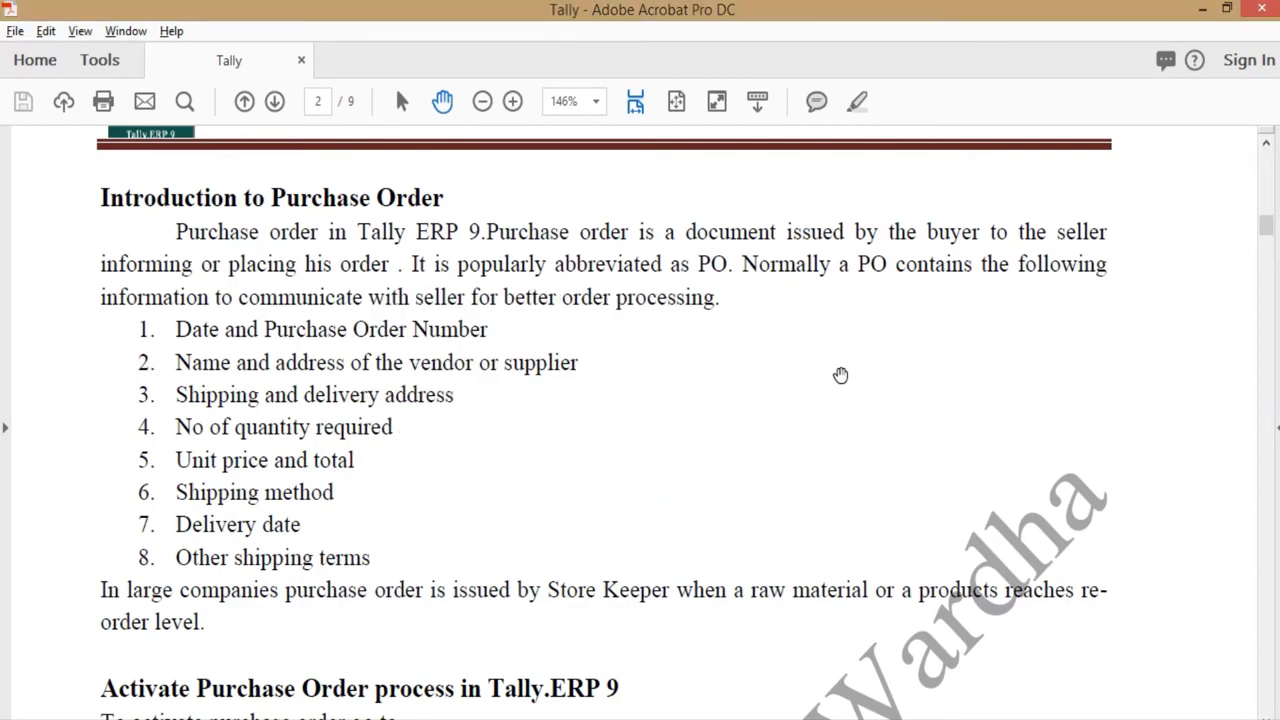
scroll(840, 377, "down", 3)
scroll(840, 377, "down", 13)
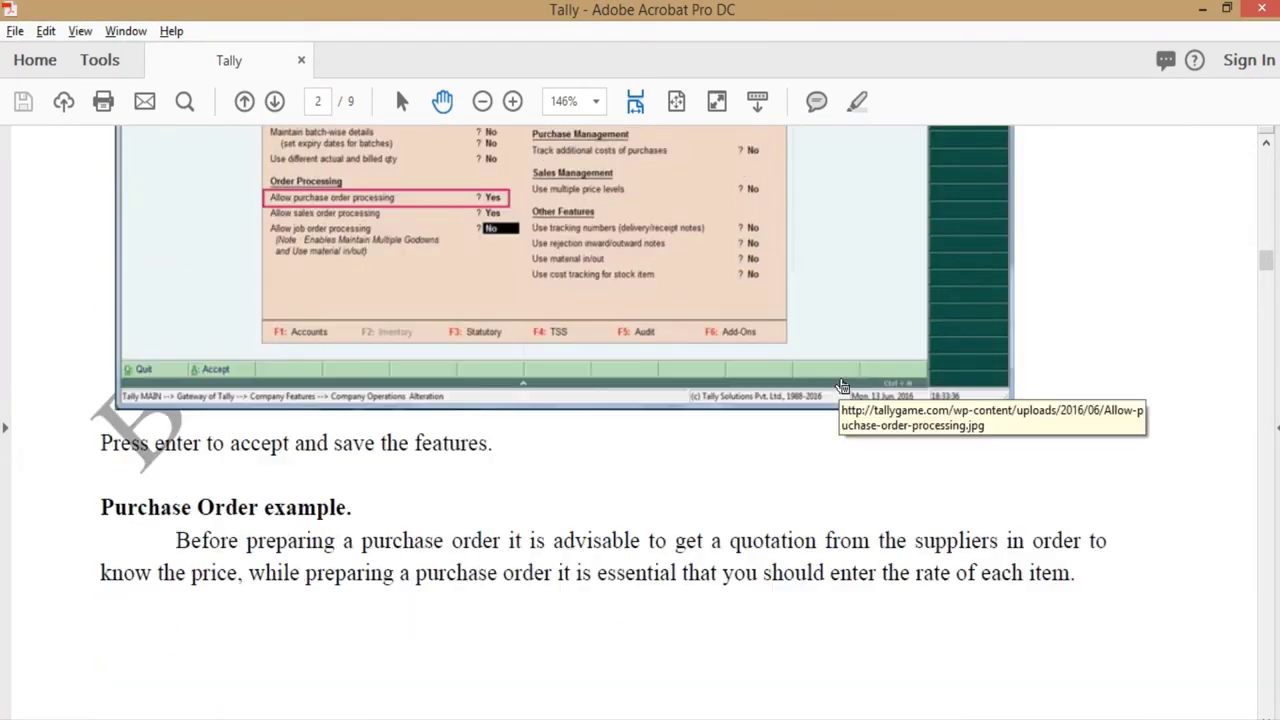
scroll(840, 377, "down", 10)
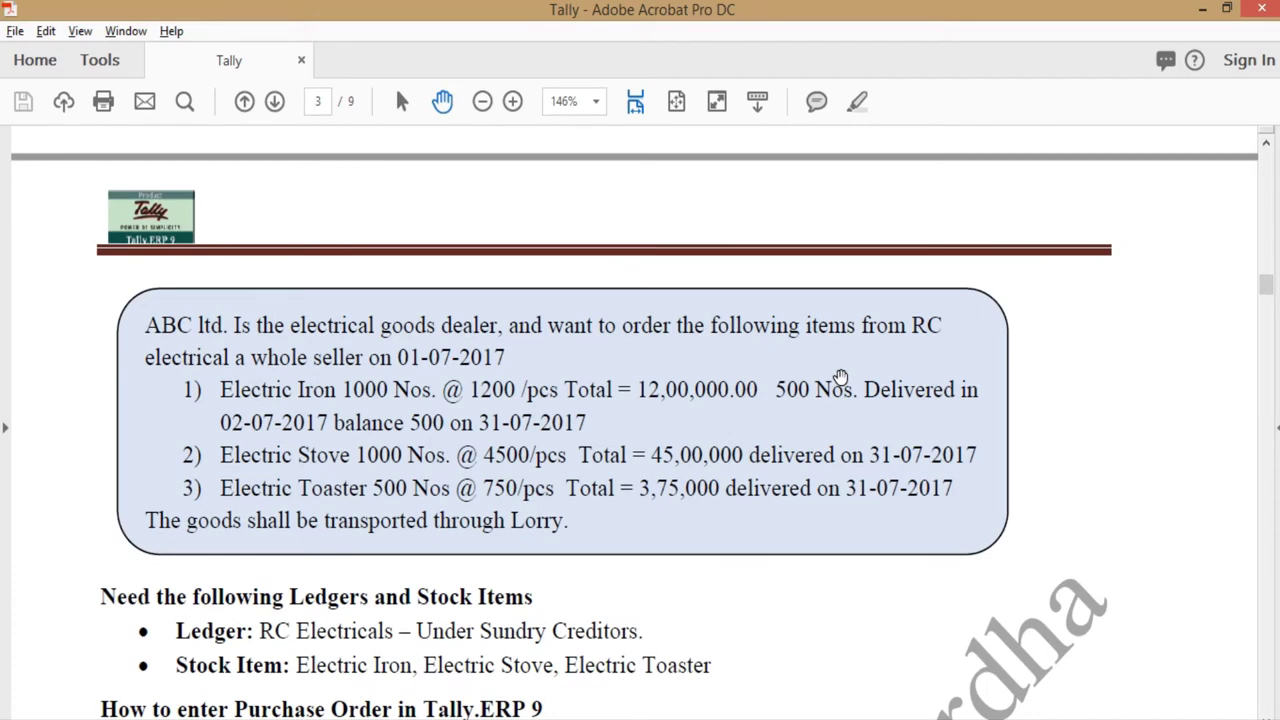
- Start Tally in Educational Mode and begin creating a new company from Company Info
key("alt+Tab")
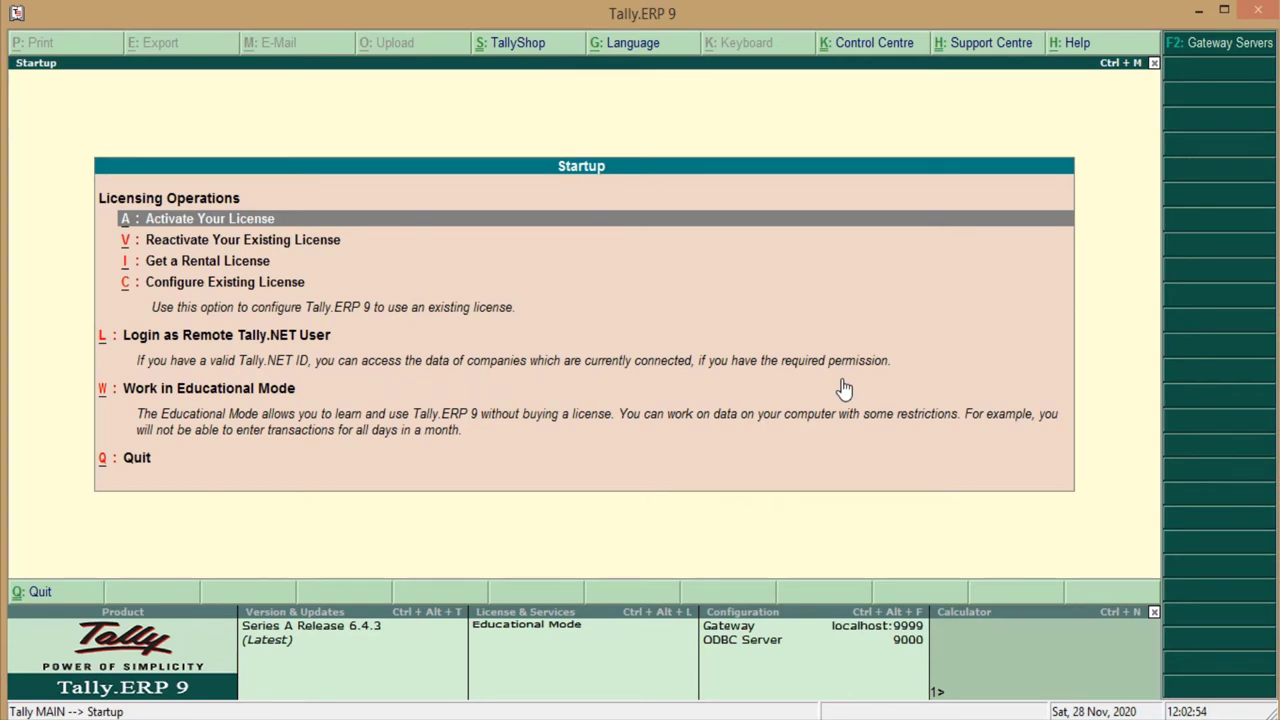
key("w")
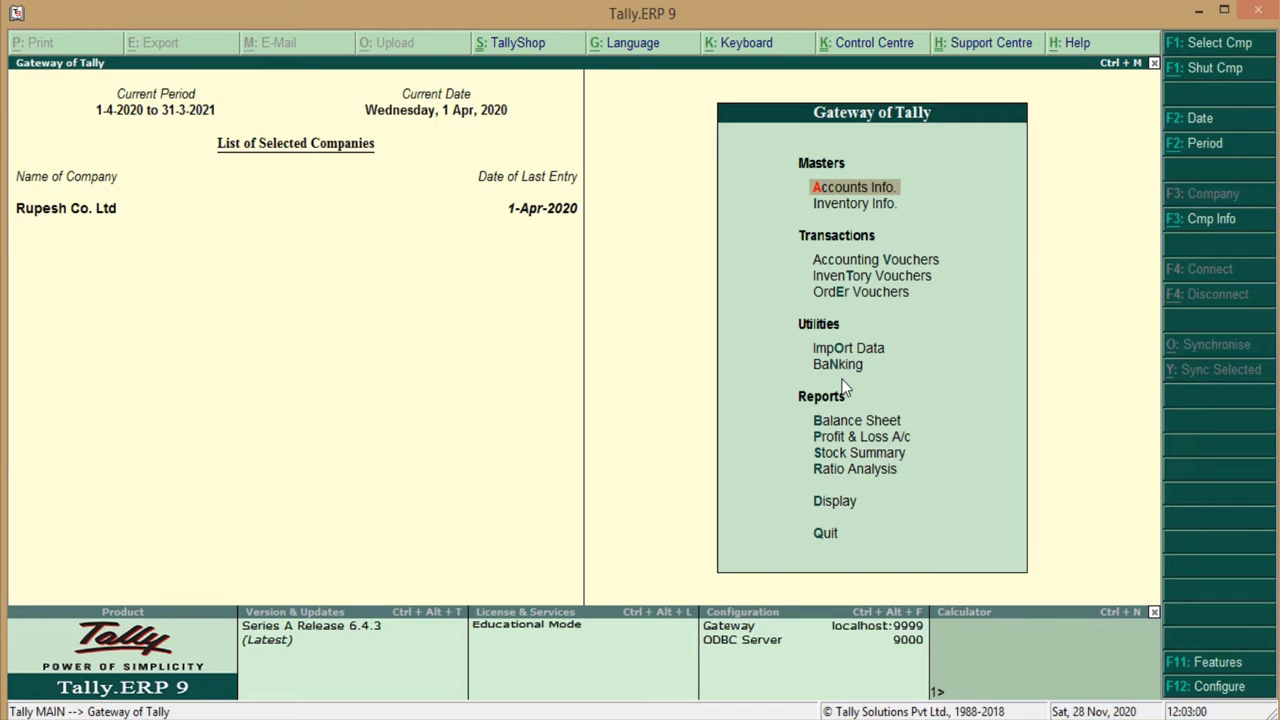
key("alt+F3")
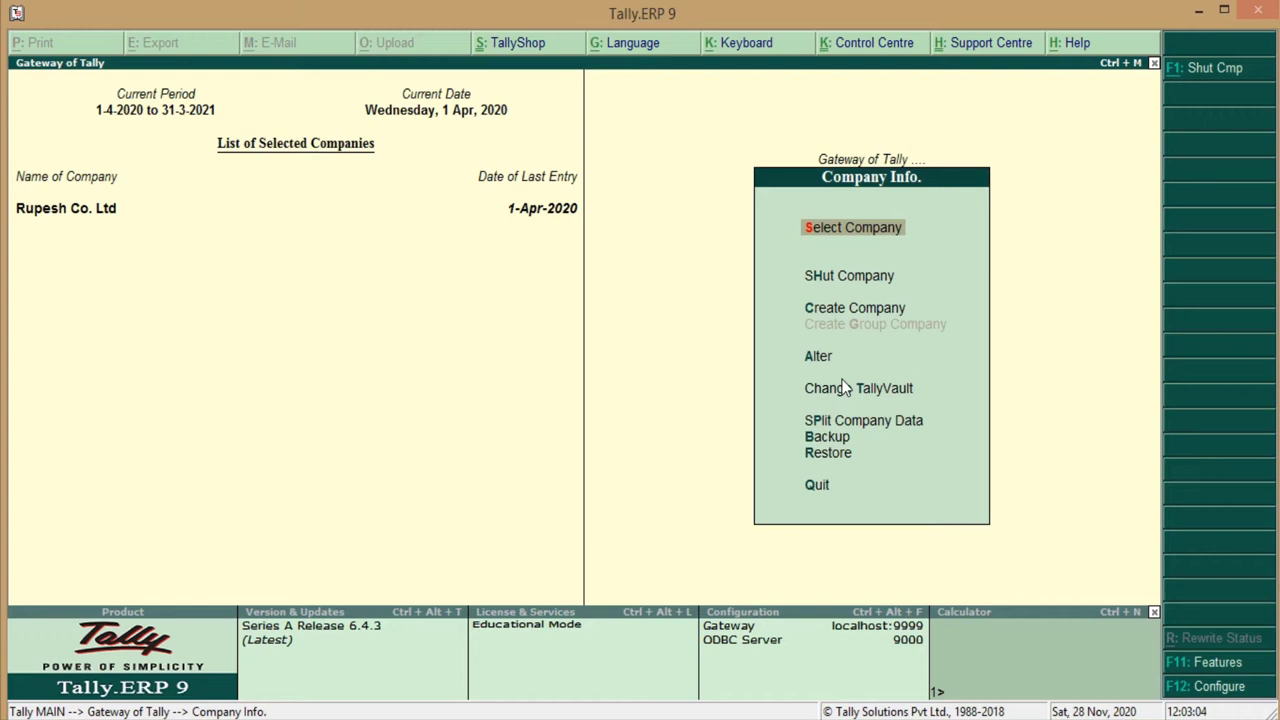
key("Down")
key("Down")
key("Return")
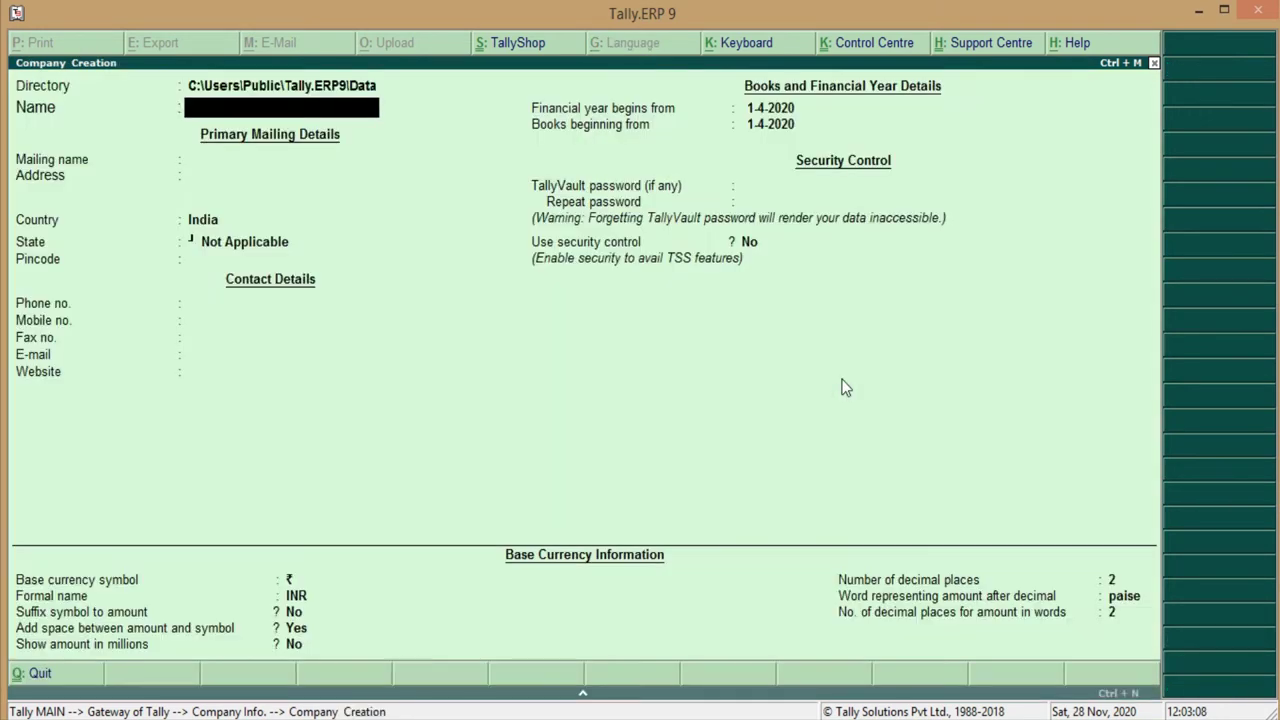
- Enter company name 'ABC Co. Ltd' with address Wardha, accepting the remaining defaults
type("ABC Co/")
key("BackSpace")
type(". Ltd")
key("Return")
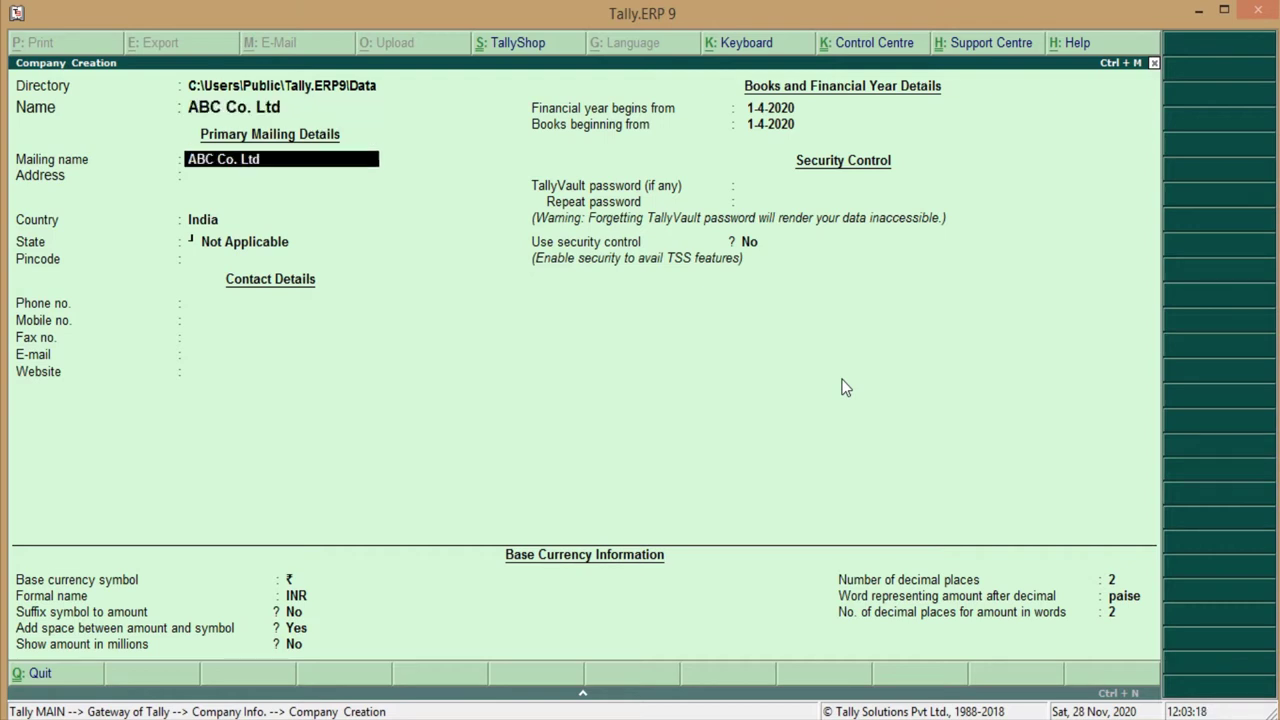
key("Return")
type("W")
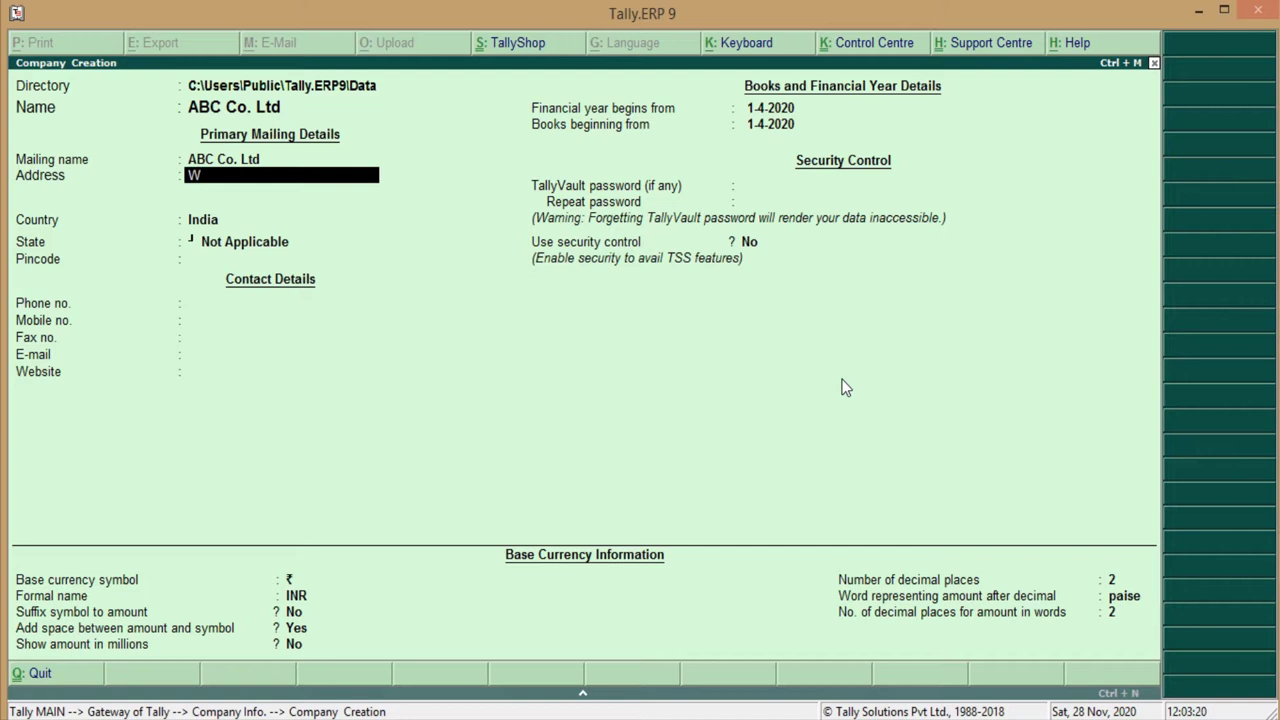
type("ardha")
key("Return")
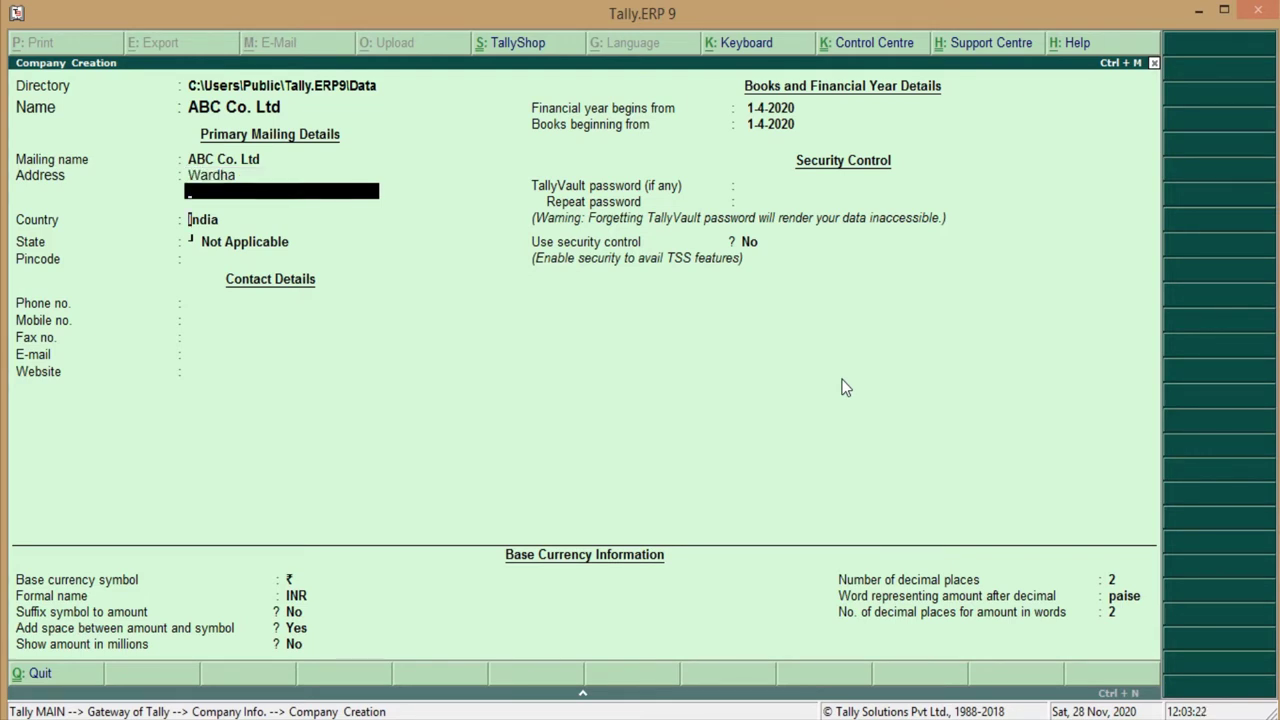
key("Return")
key("Return")
key("Return")
key("Return")
key("Return")
key("Return")
key("Return")
key("Return")
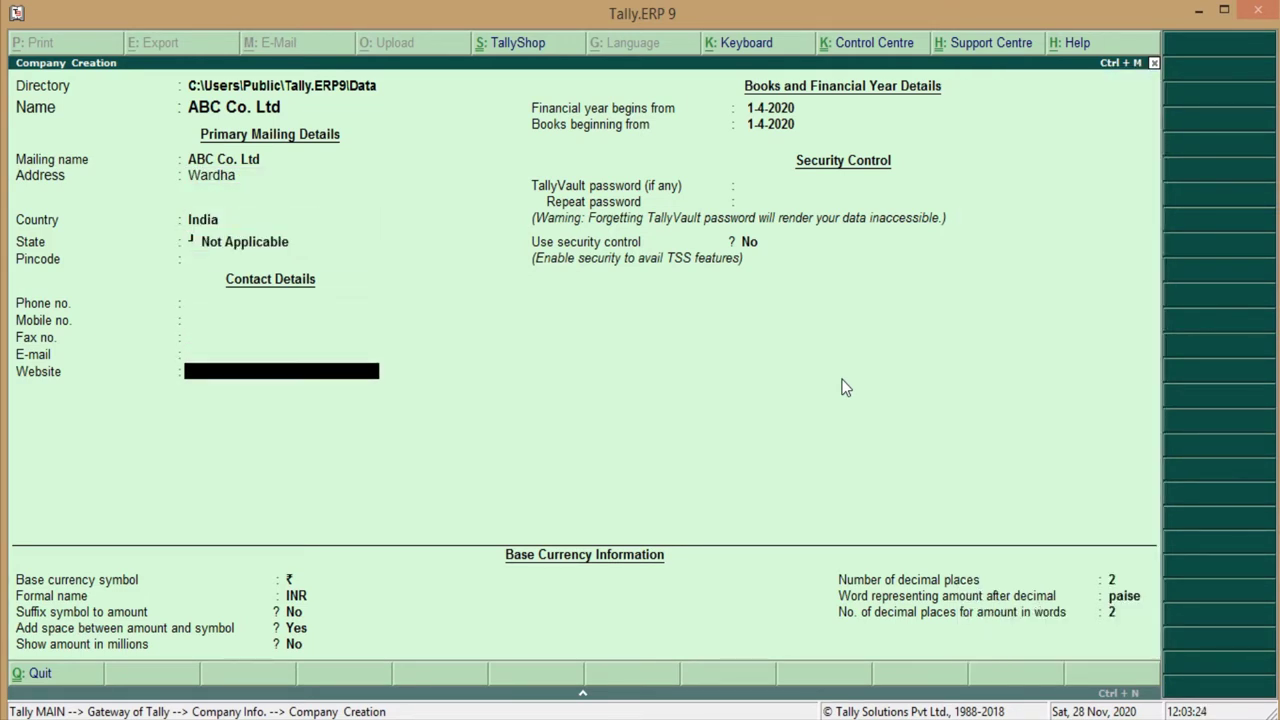
key("Return")
key("Return")
key("Return")
key("Return")
key("Return")
key("Return")
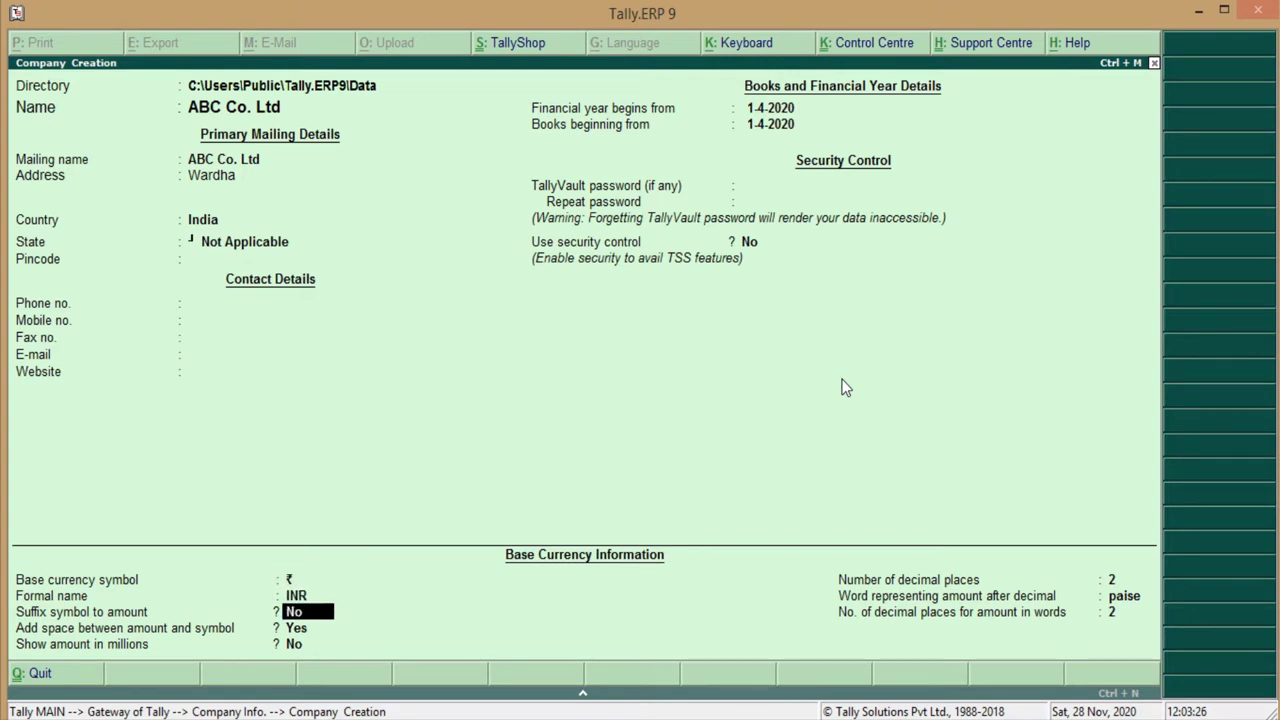
key("Return")
key("Return")
key("Return")
key("Return")
key("Return")
key("Return")
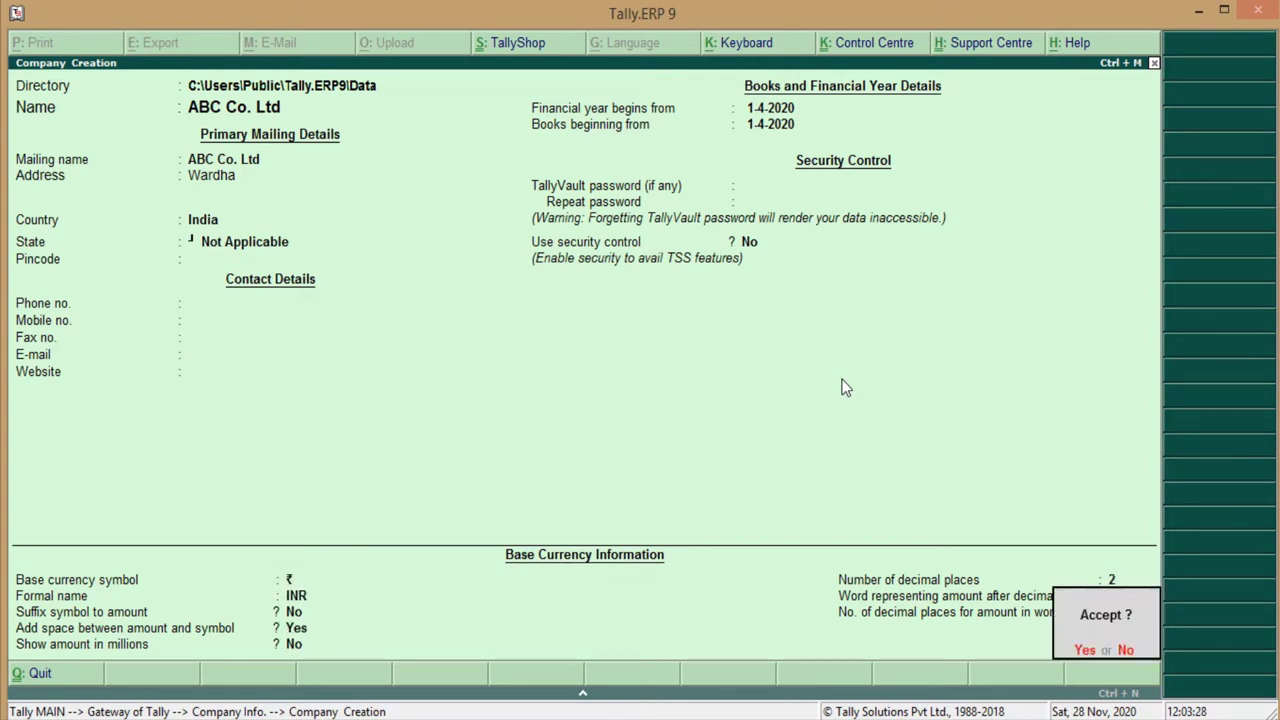
key("Return")
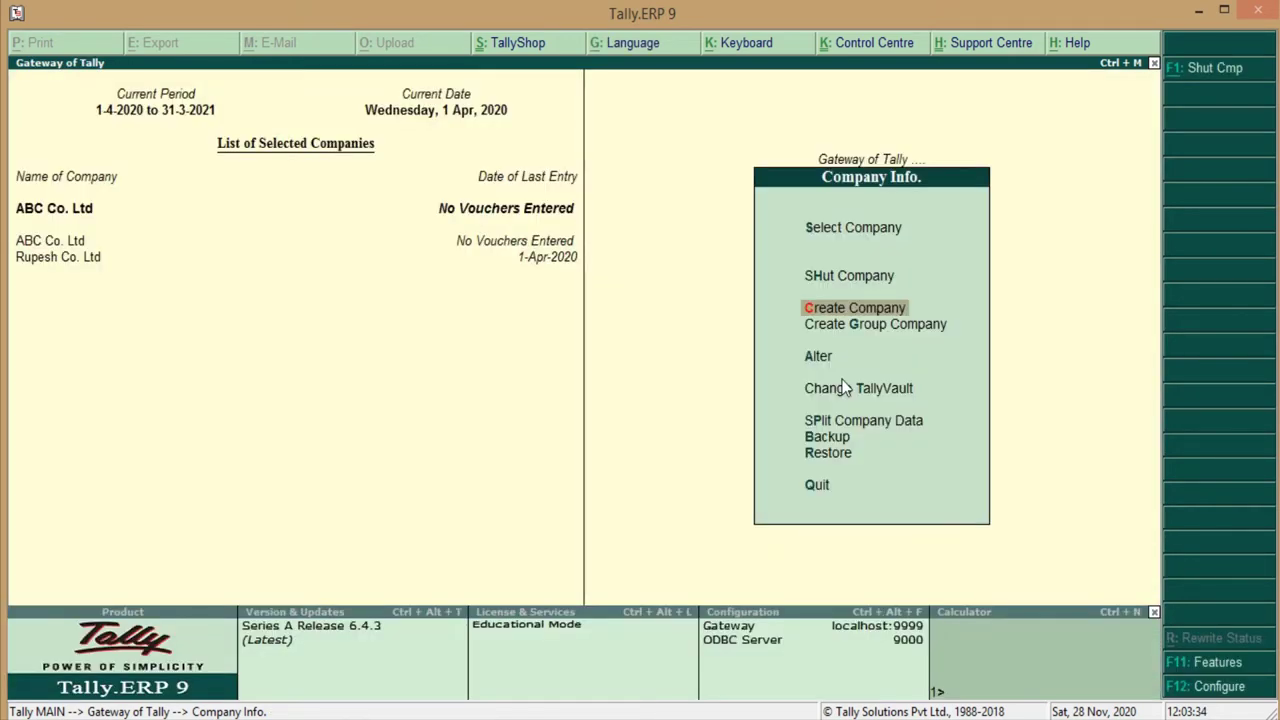
- Review the Activate Purchase Order steps on page 2 of the PDF, then return to Tally
key("alt+Tab")
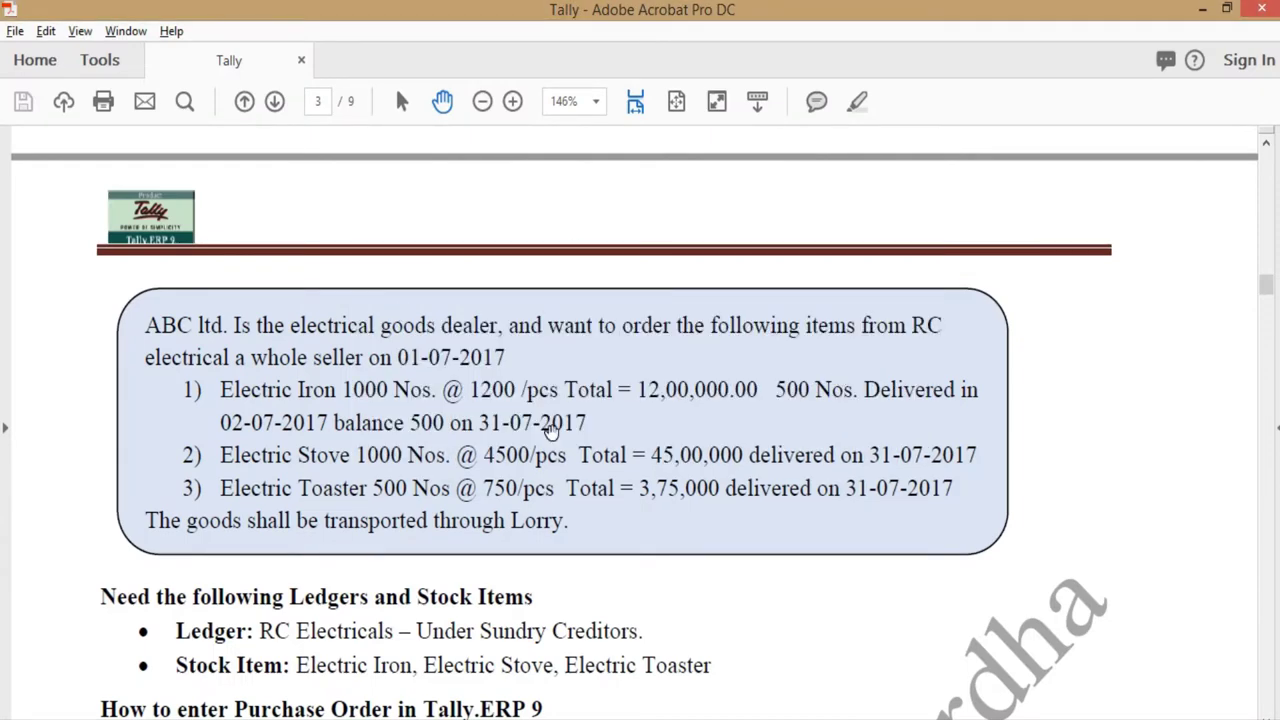
scroll(556, 438, "up", 5)
scroll(559, 439, "up", 10)
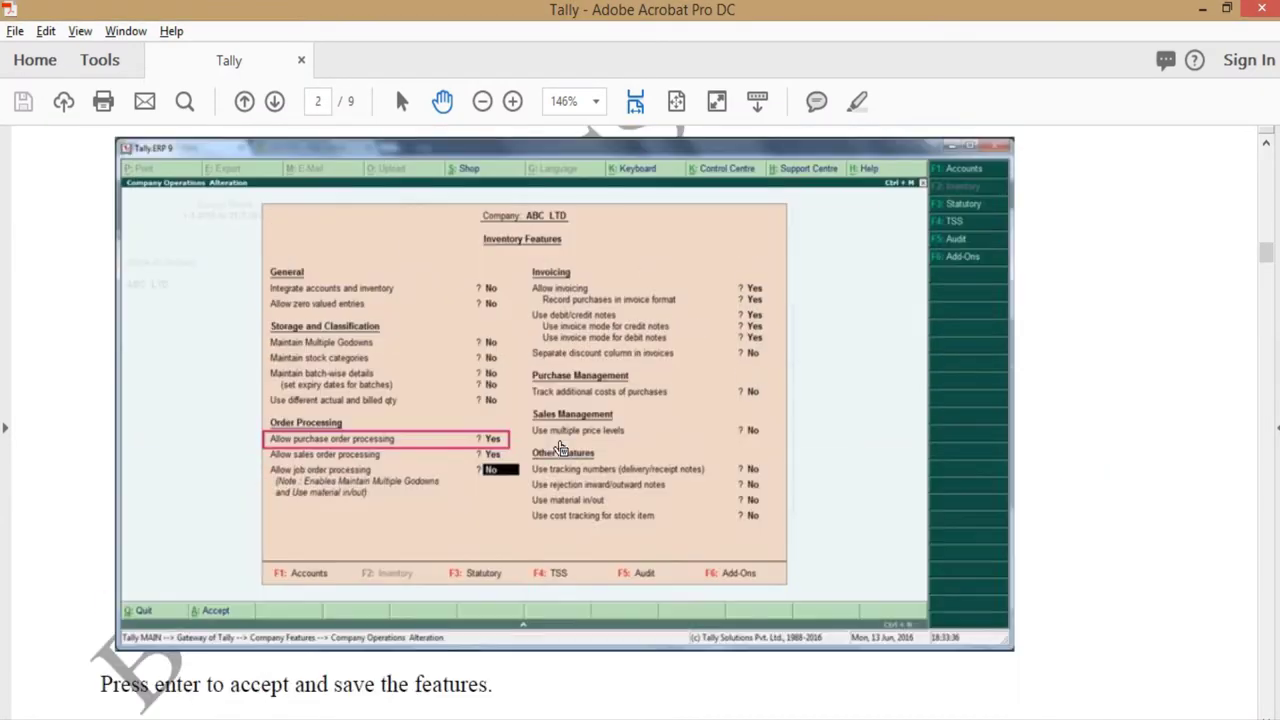
scroll(559, 439, "up", 2)
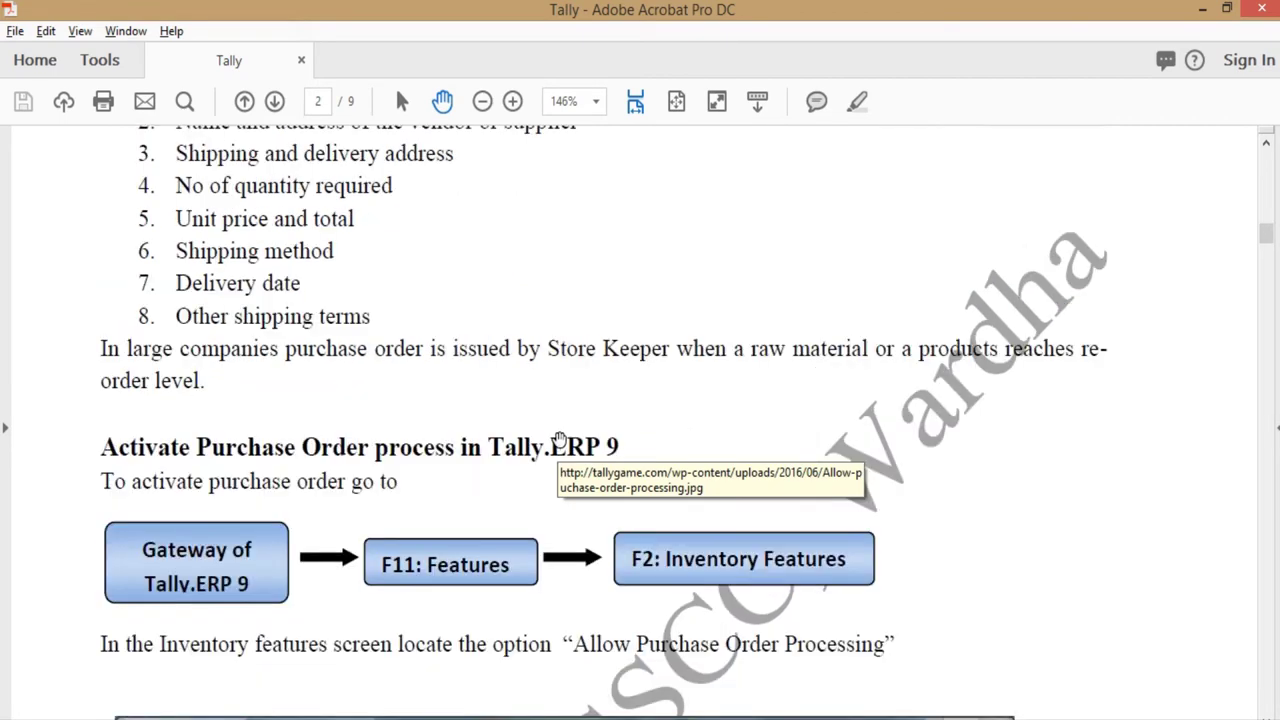
scroll(559, 439, "down", 3)
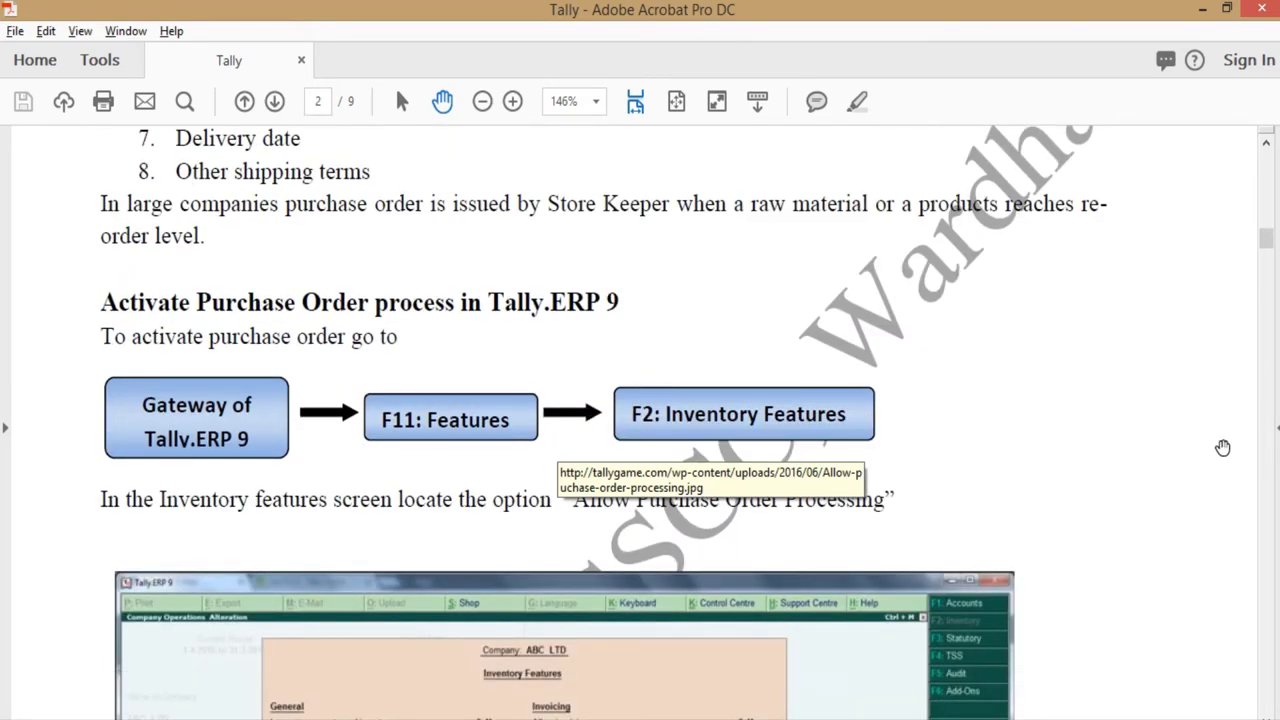
key("alt+Tab")
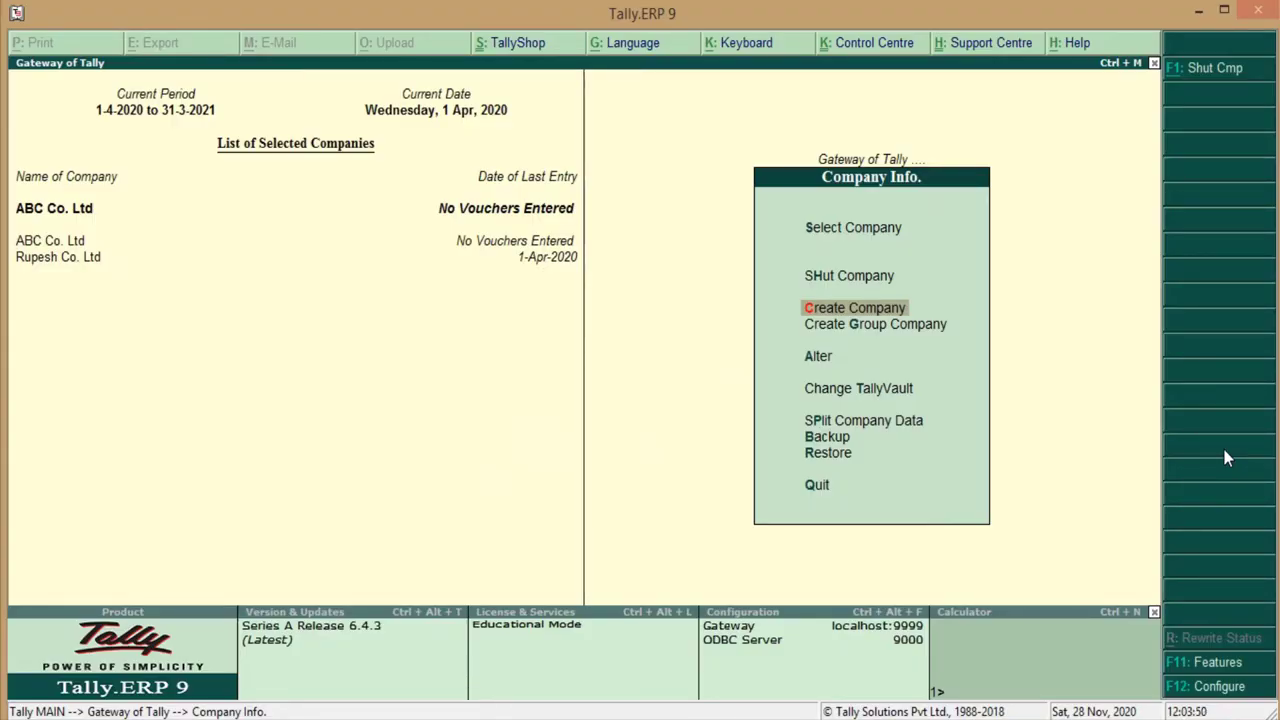
- Keep purchase order processing enabled in ABC Co. Ltd's F11 Inventory Features and accept
key("F11")
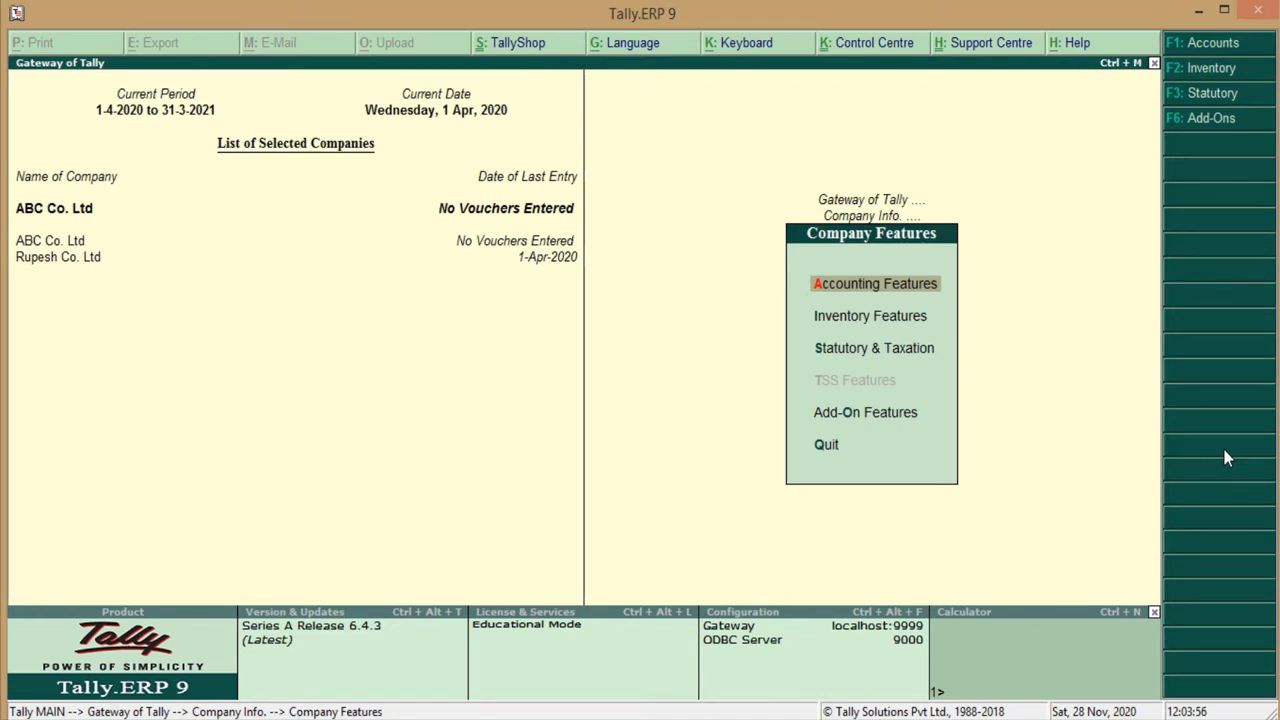
key("Down")
key("Return")
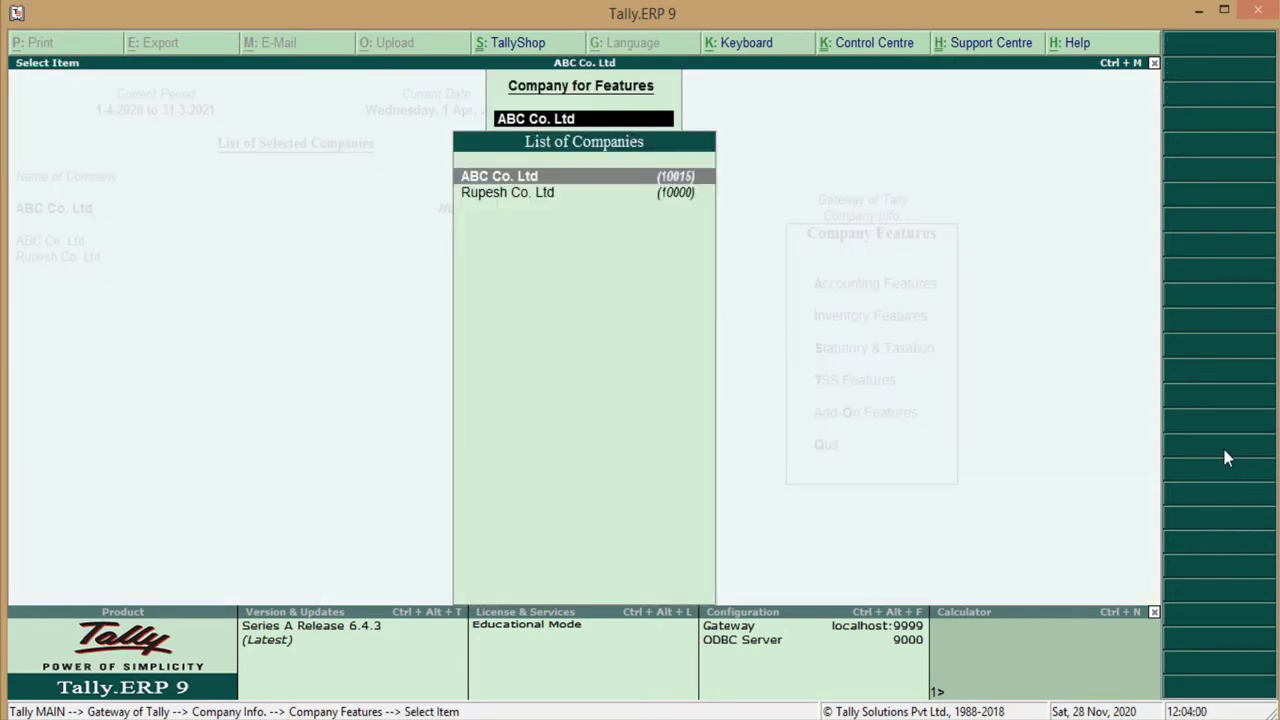
key("Return")
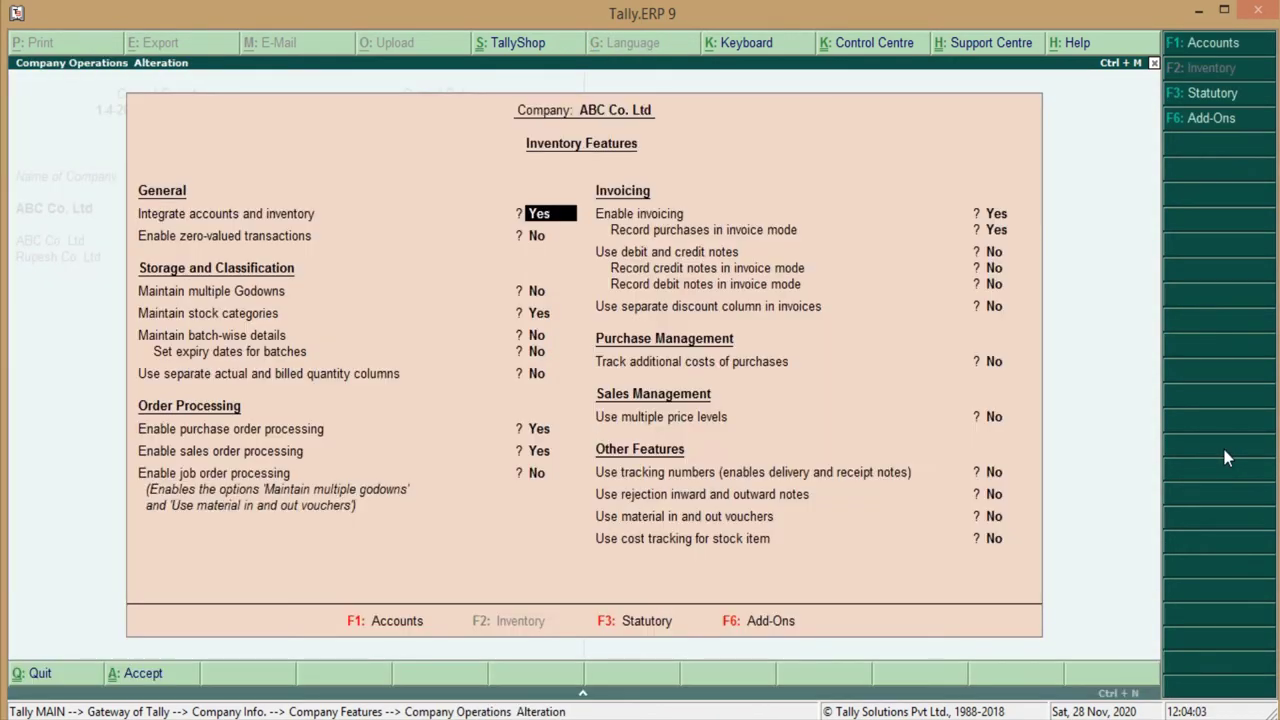
key("Return")
key("Return")
key("Return")
key("Return")
key("Return")
key("Return")
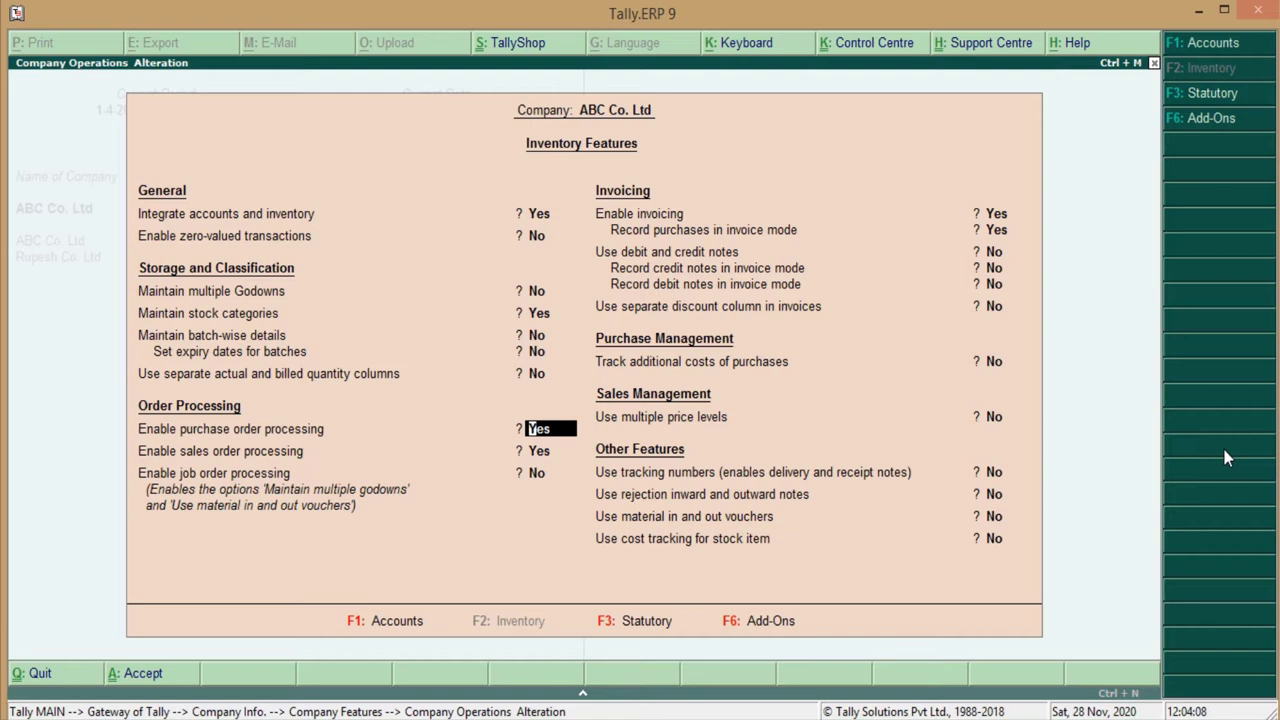
key("Return")
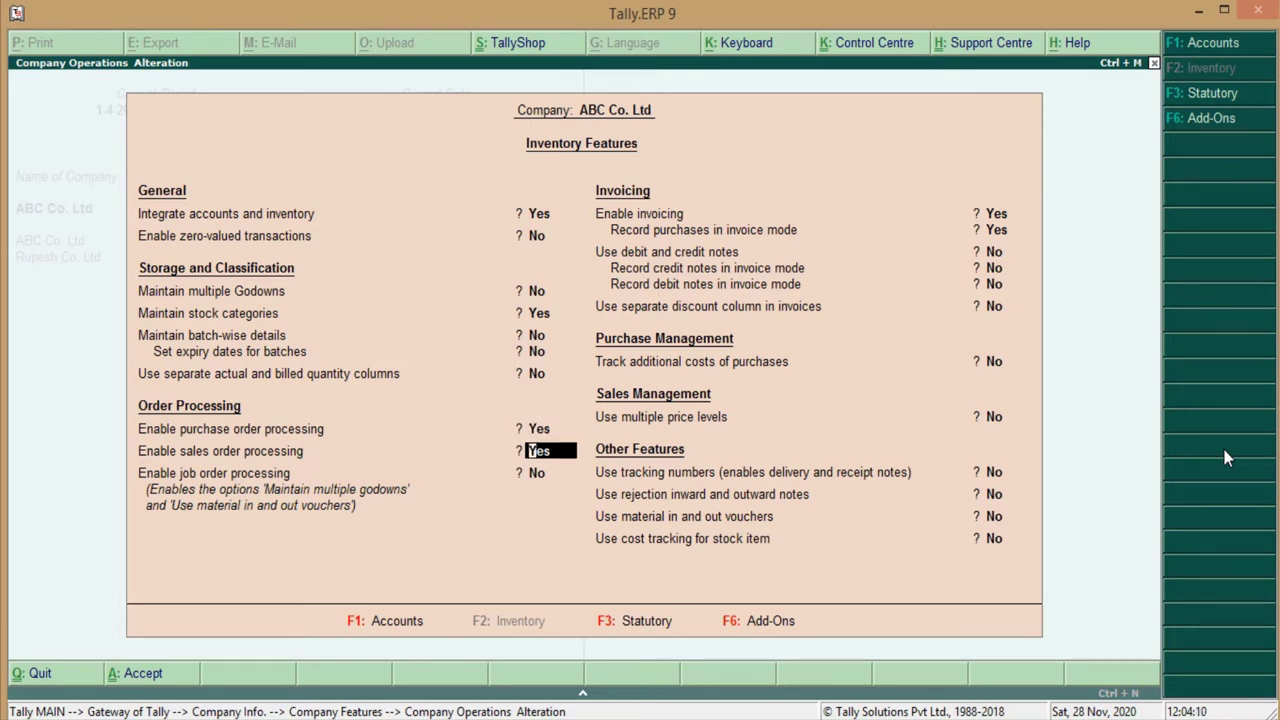
key("Return")
key("Return")
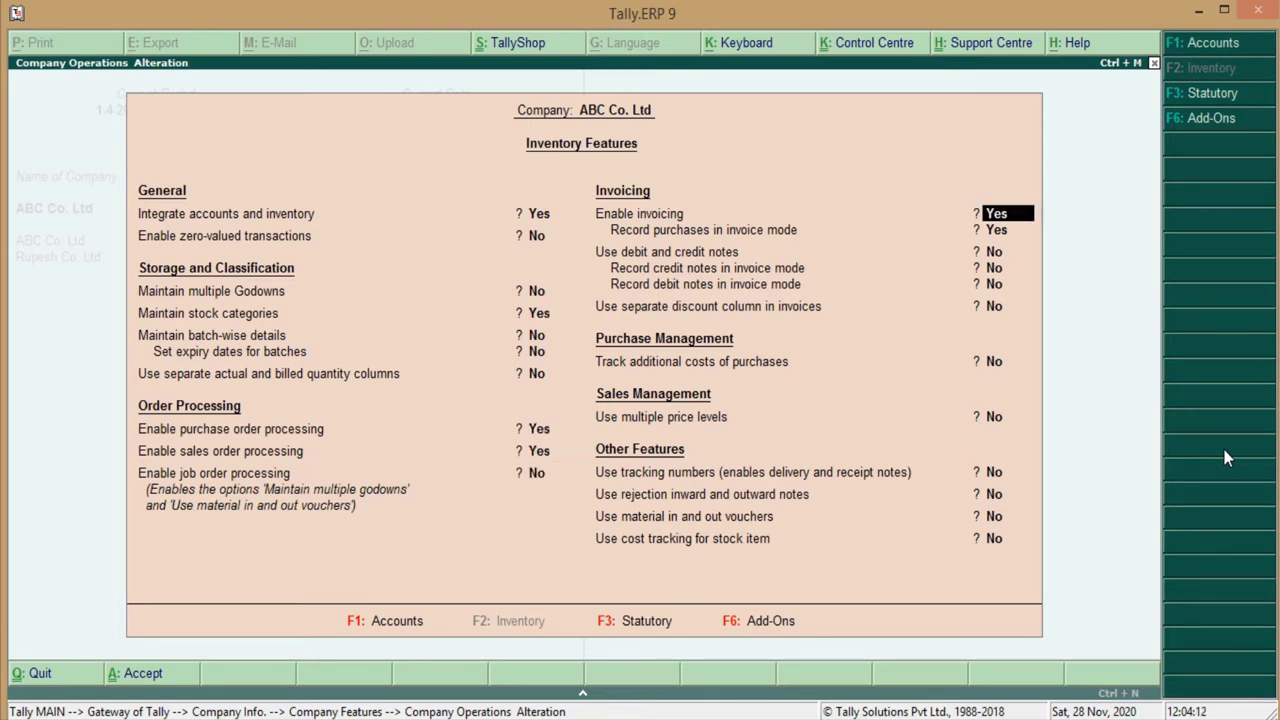
key("Return")
key("Return")
key("Return")
key("Return")
key("Return")
key("Return")
key("Return")
key("Return")
key("Return")
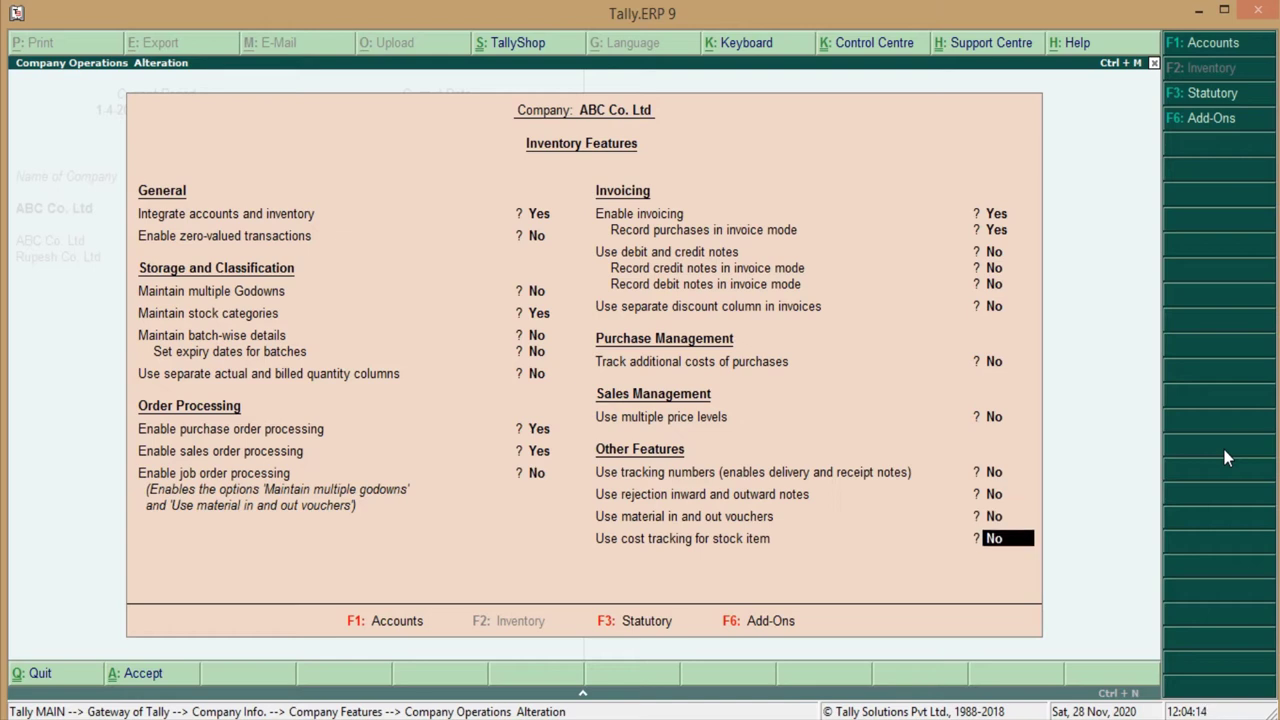
key("Return")
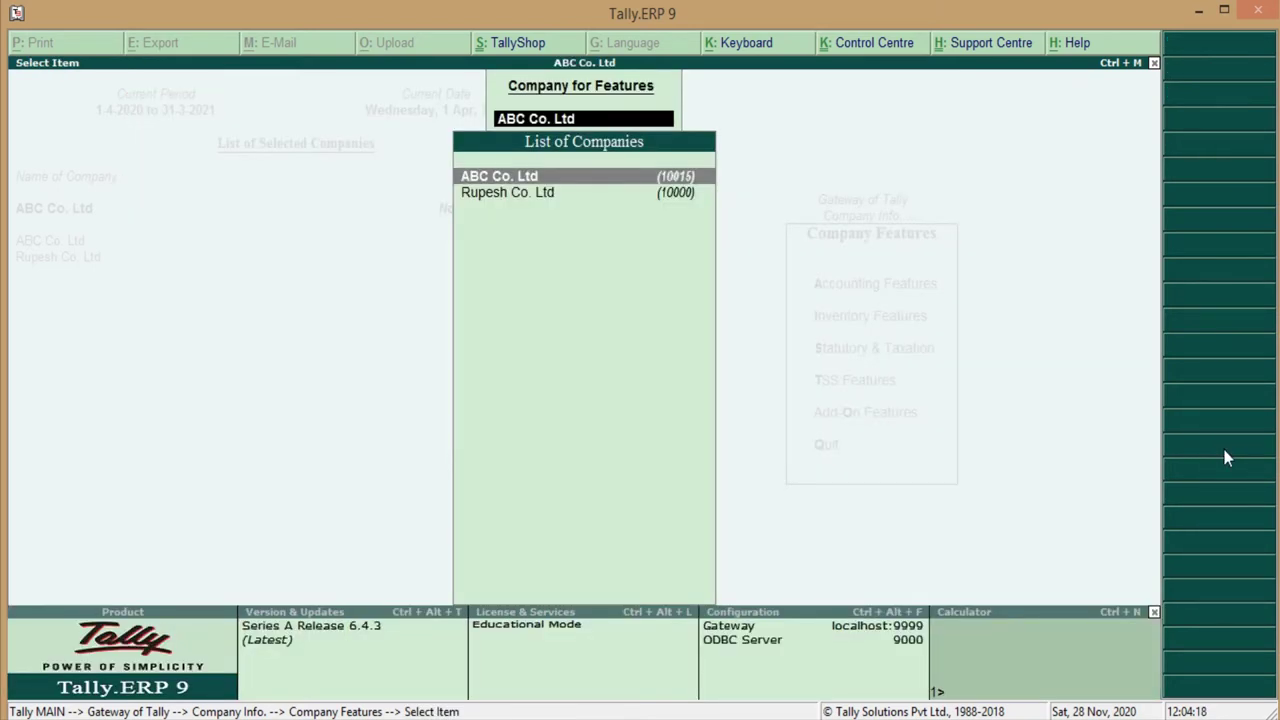
key("alt+Tab")
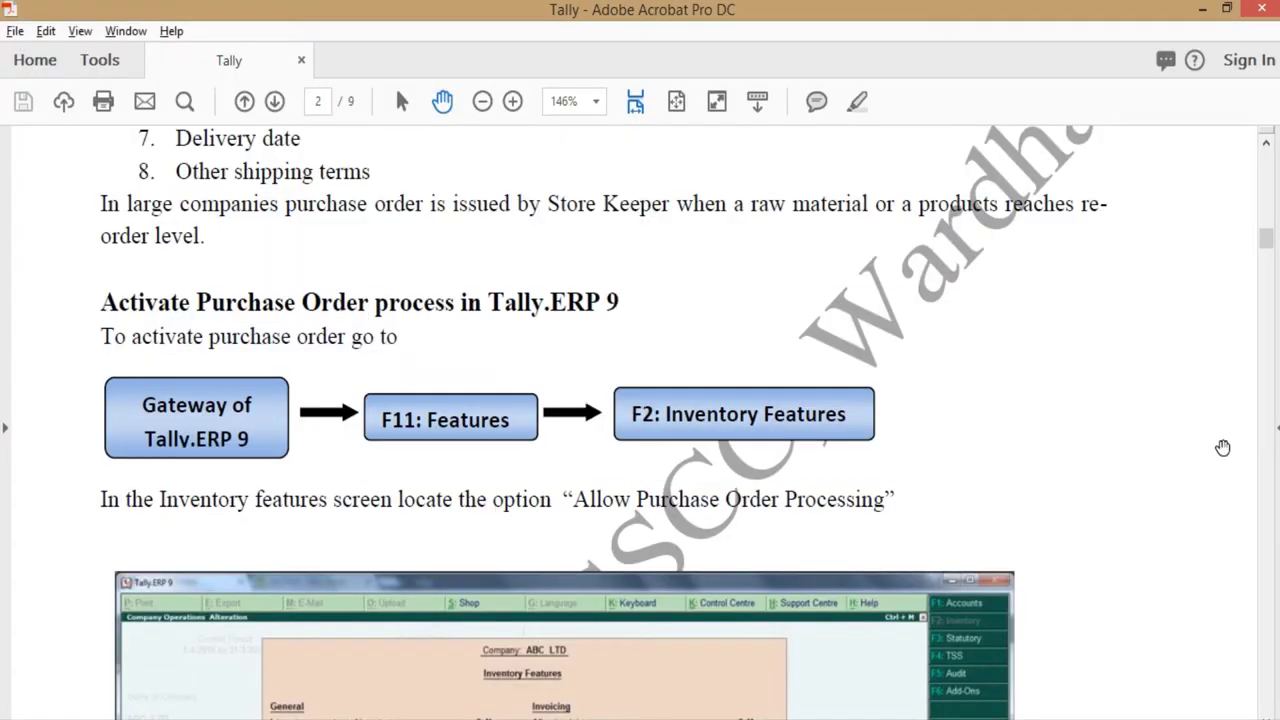
- Read page 3's ABC ltd. order details and required ledgers, then switch back to Tally
scroll(594, 600, "down", 5)
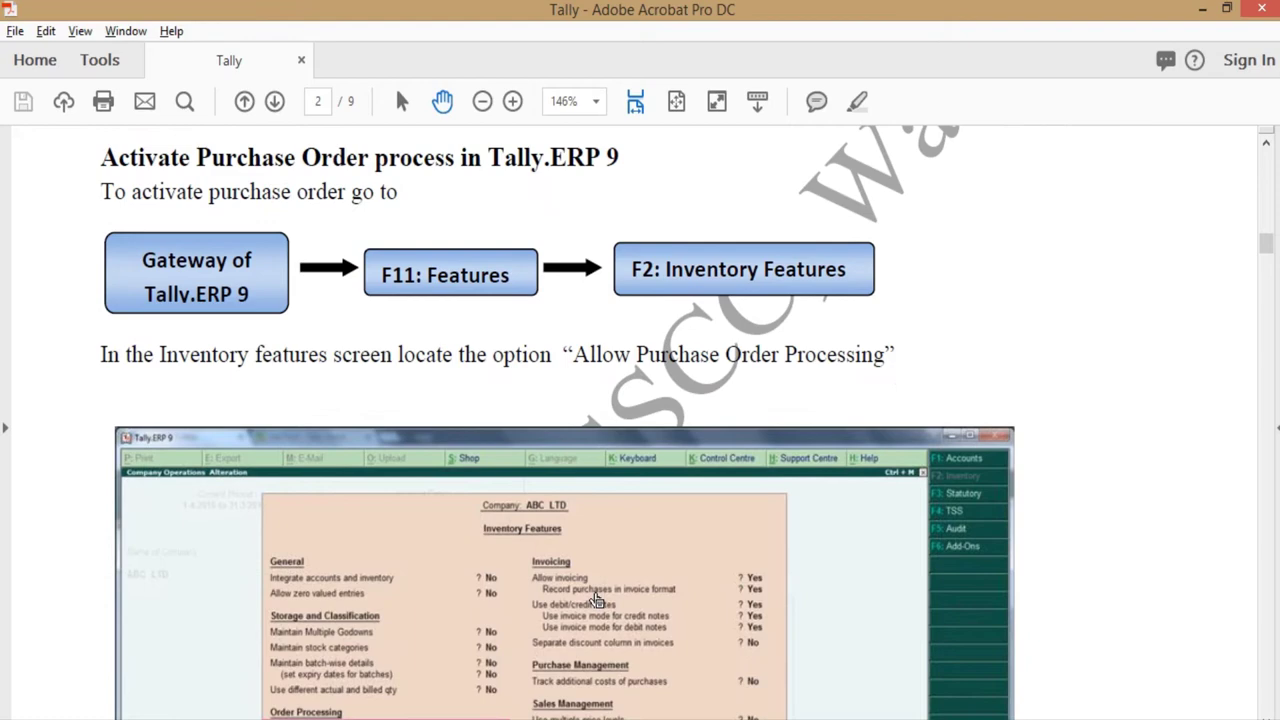
scroll(594, 600, "down", 15)
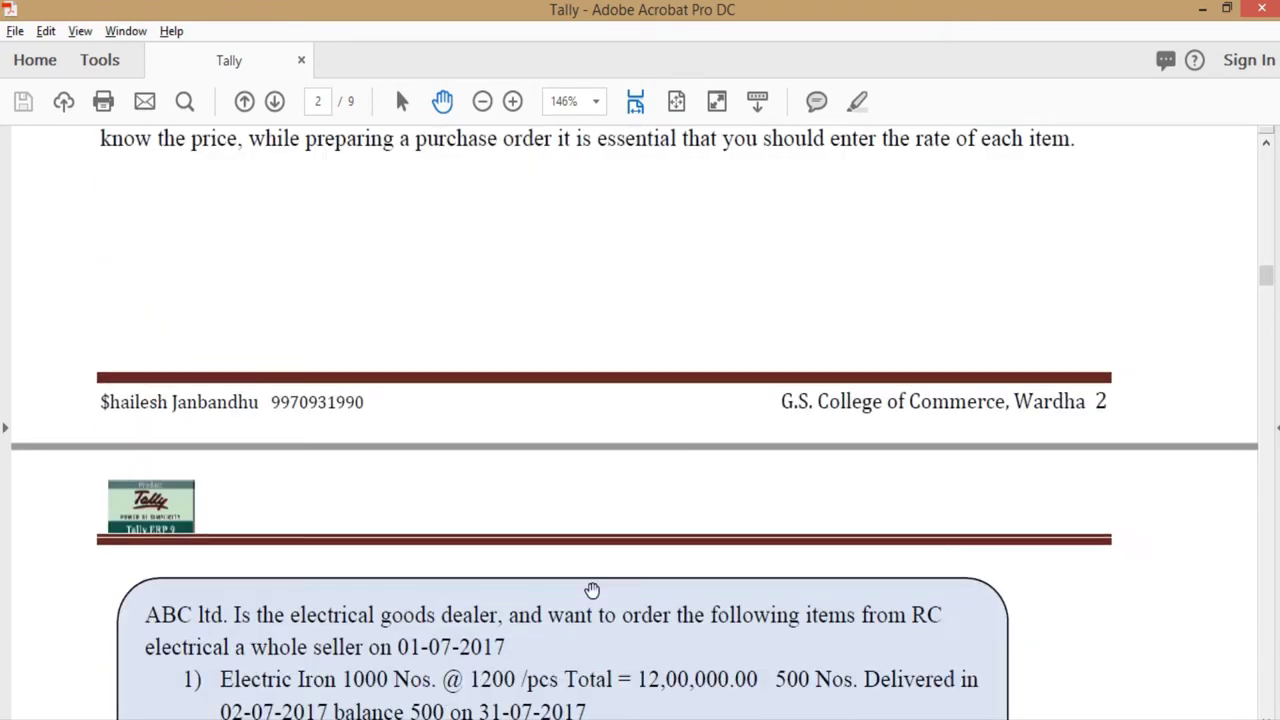
scroll(594, 590, "down", 3)
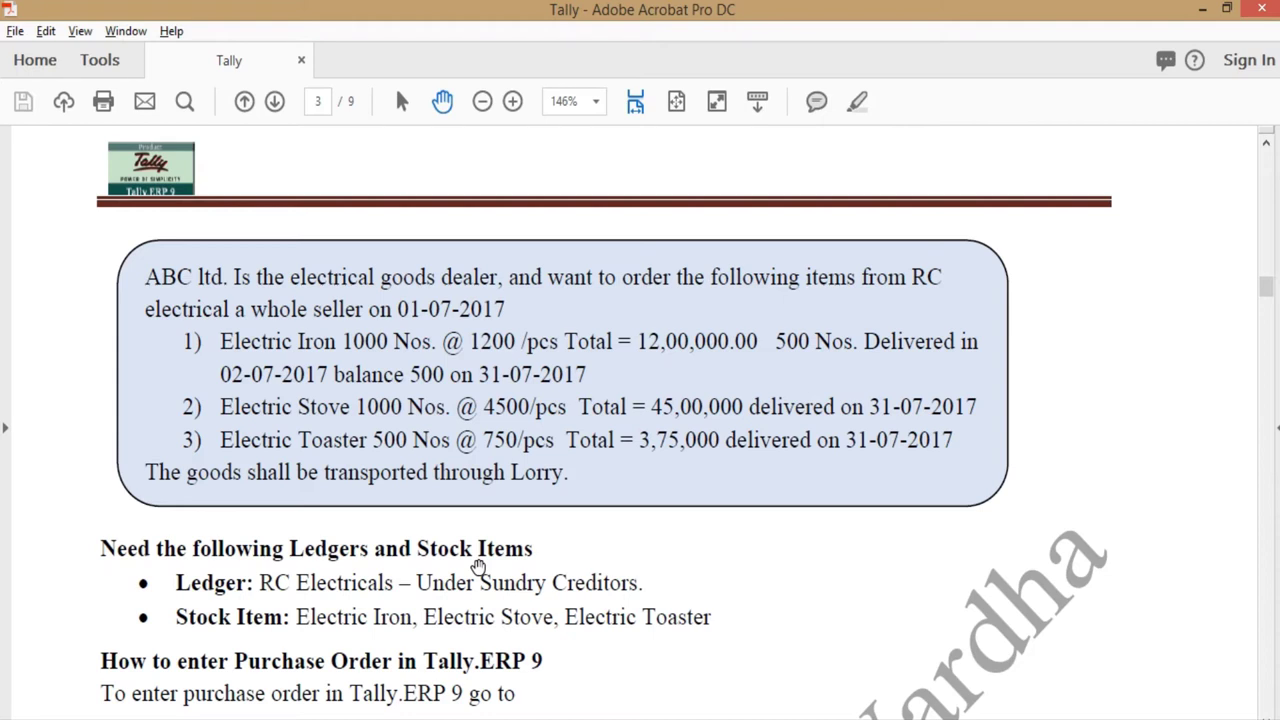
key("alt+Tab")
key("Tab")
key("Tab")
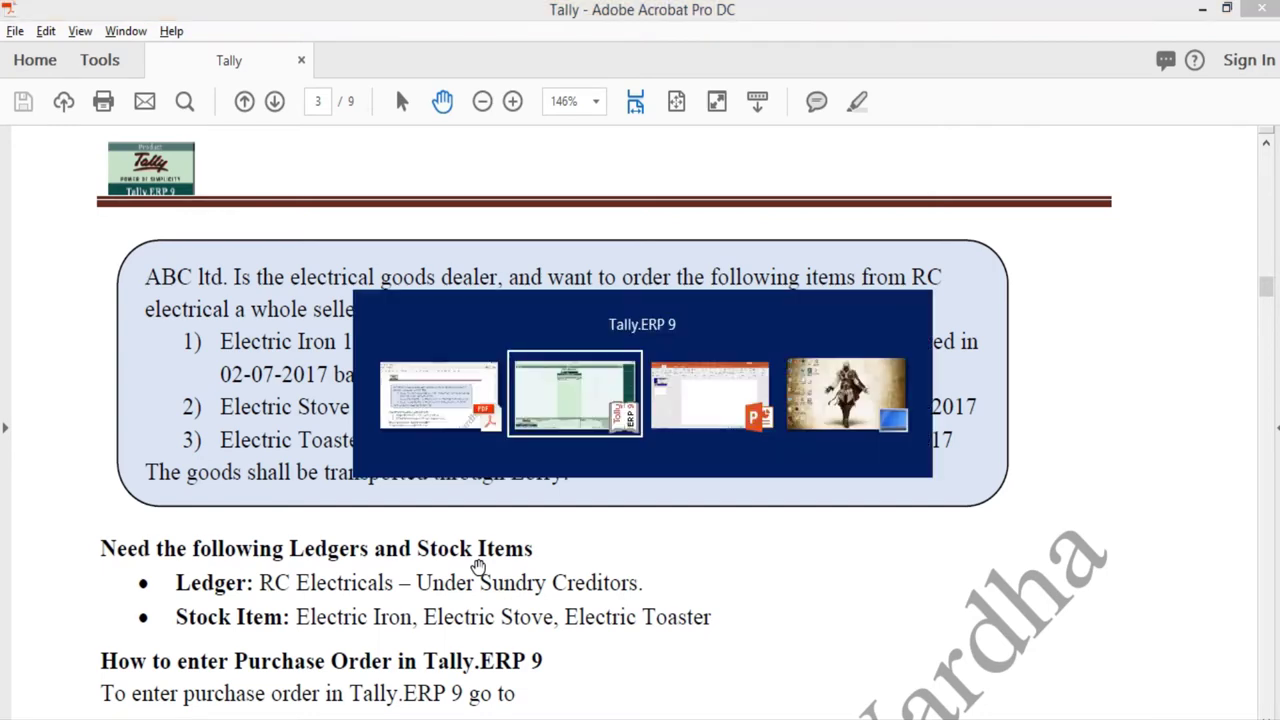
- Confirm ABC Co. Ltd, back out to the Gateway of Tally, and open Accounts Info. > Ledgers
key("Tab")
key("Tab")
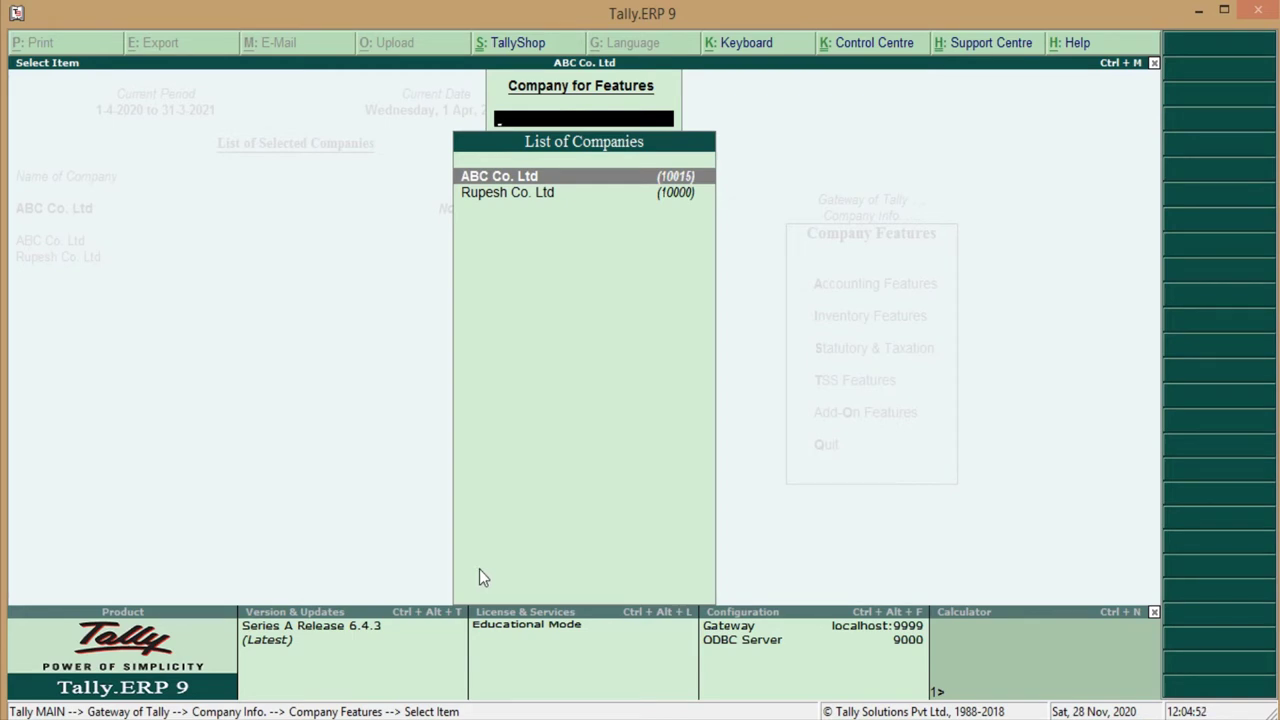
key("Return")
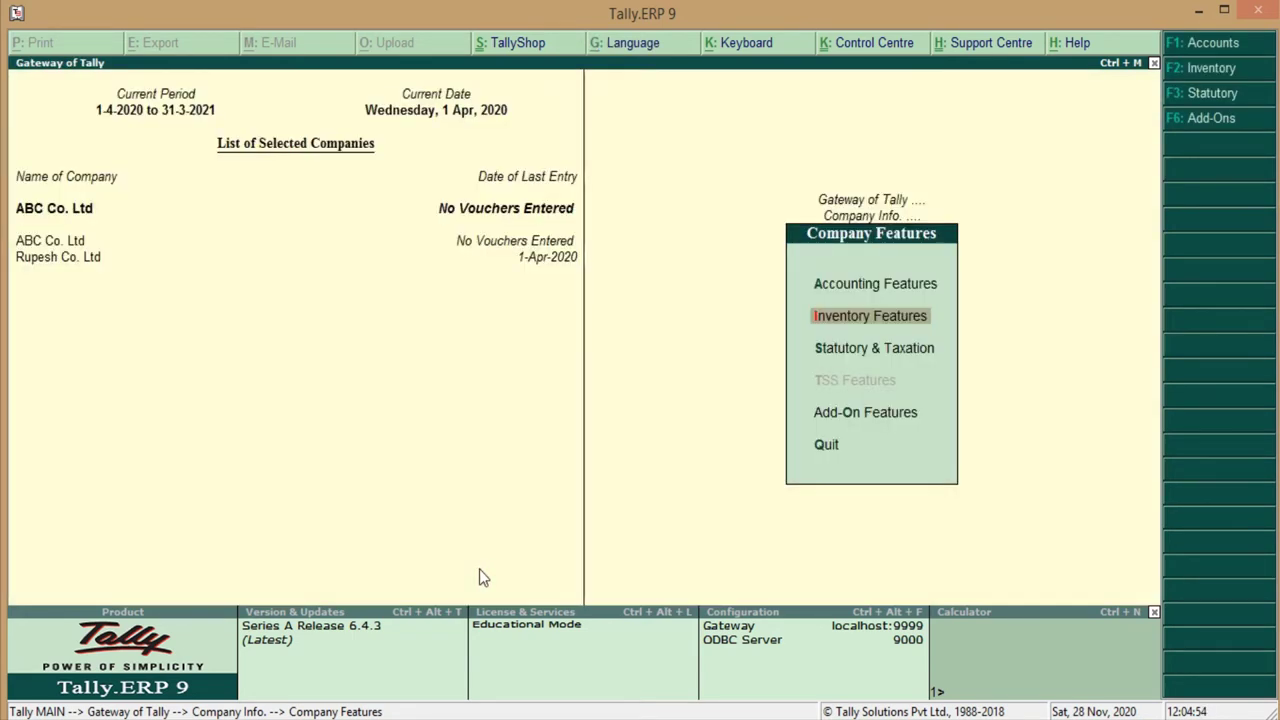
key("Escape")
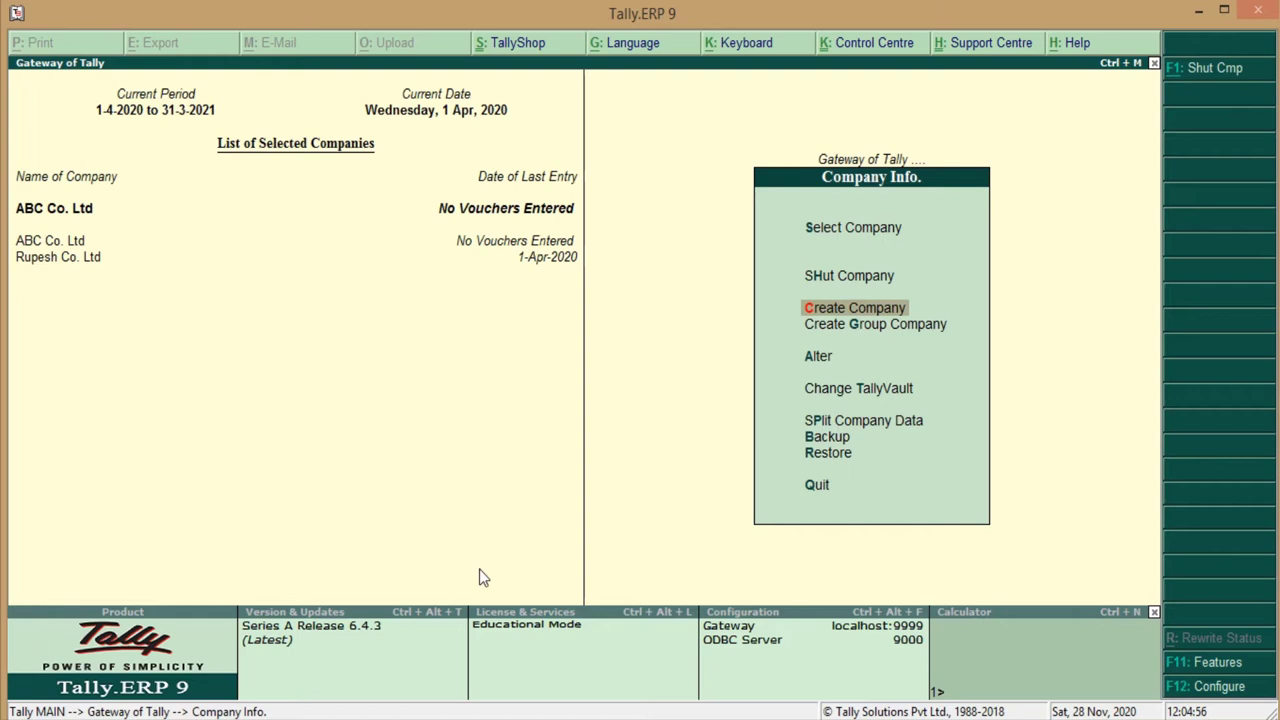
key("Escape")
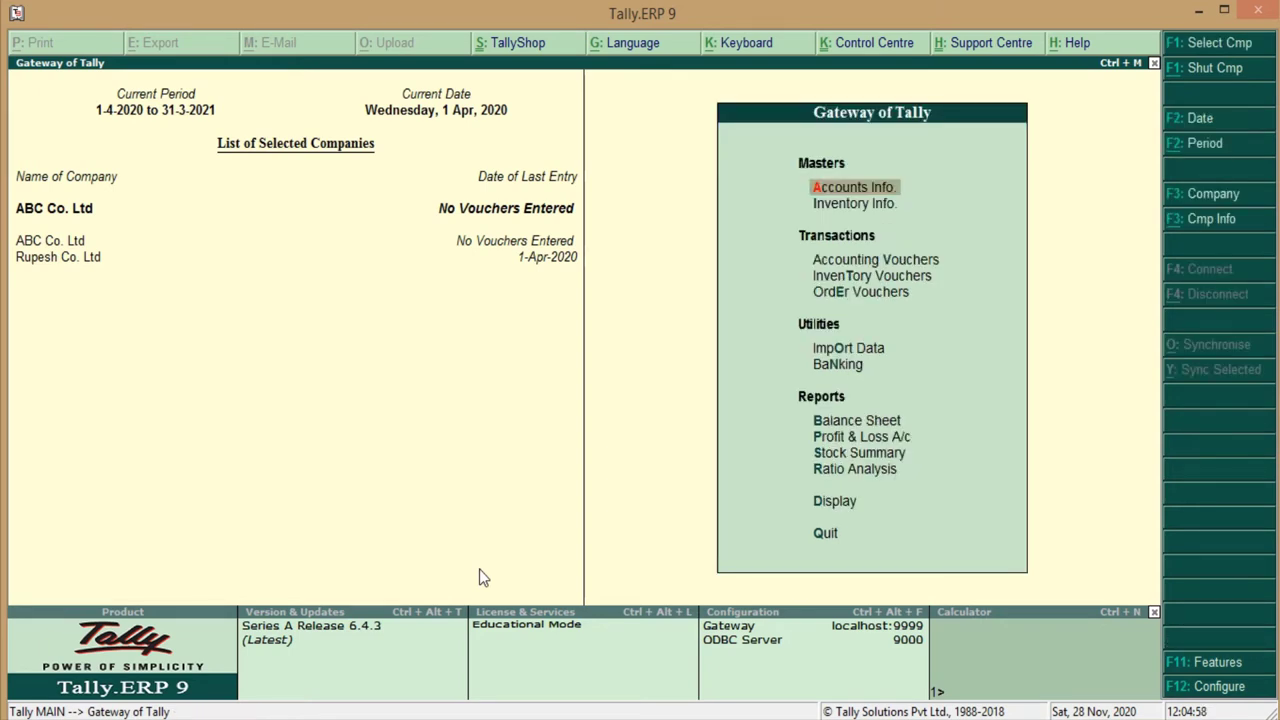
key("Return")
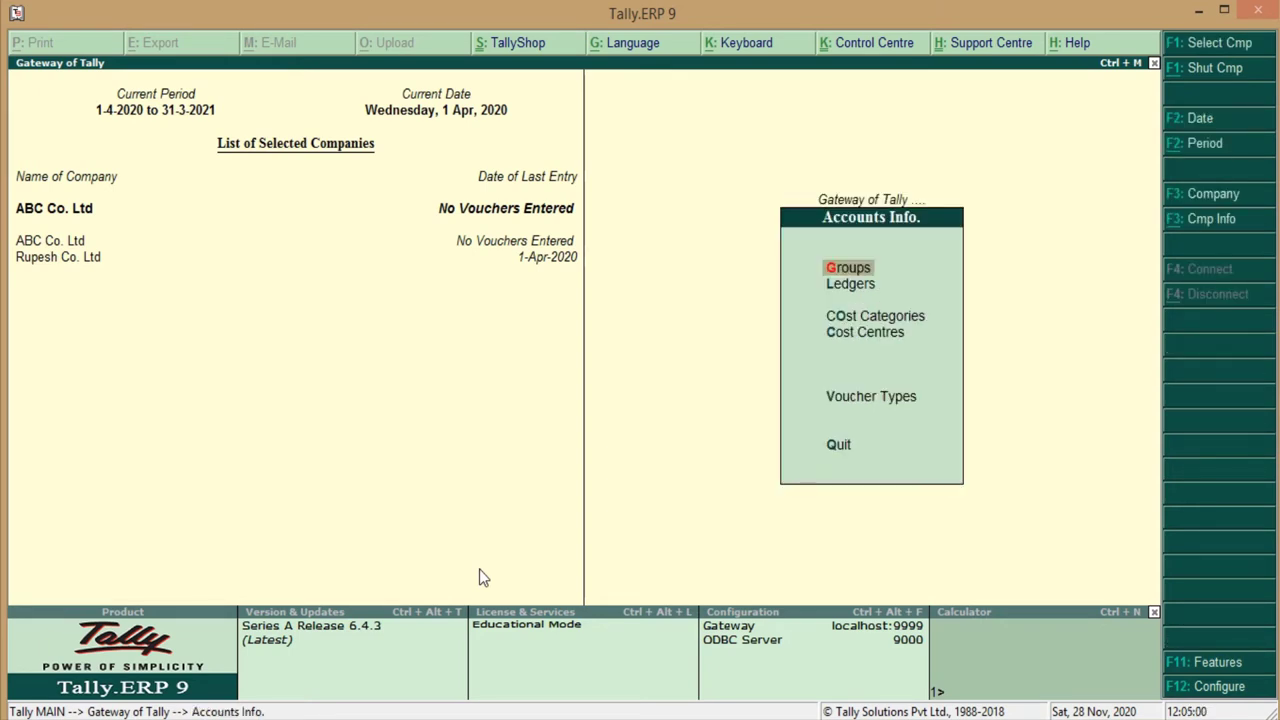
key("Down")
key("Return")
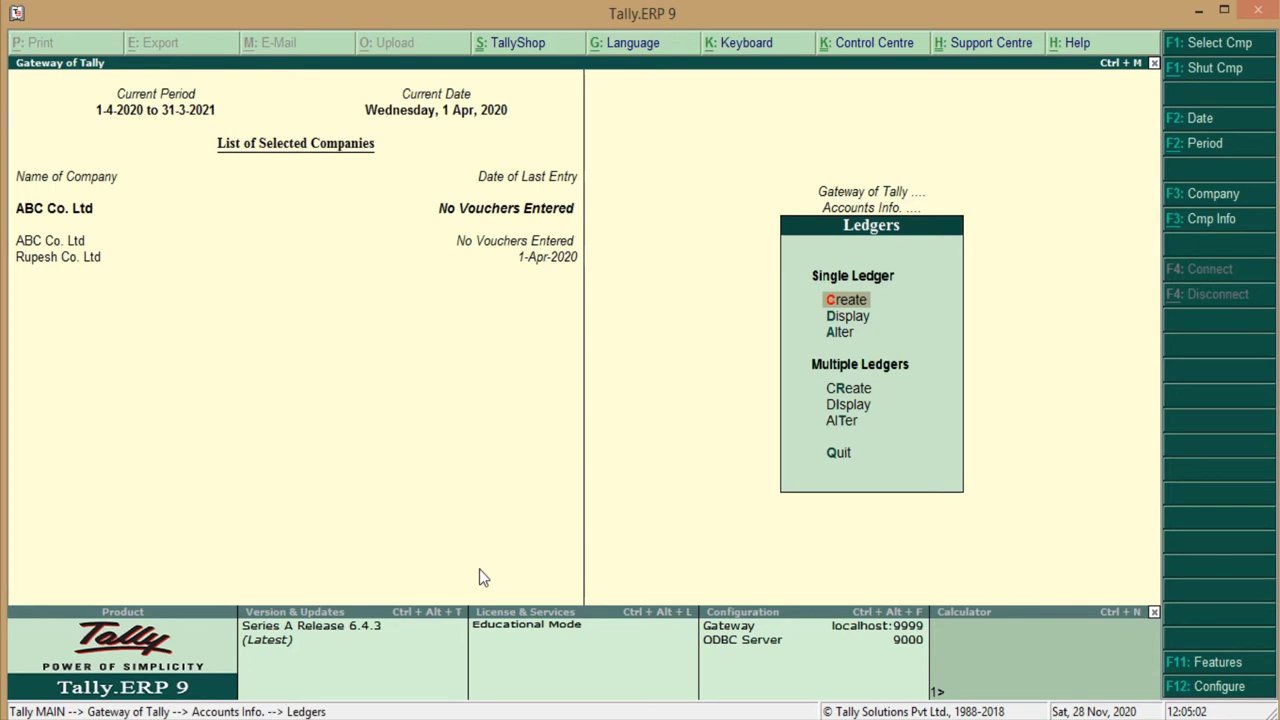
- Create ledger 'RC Electrical' under Sundry Creditors with state Not Applicable and save it
key("Return")
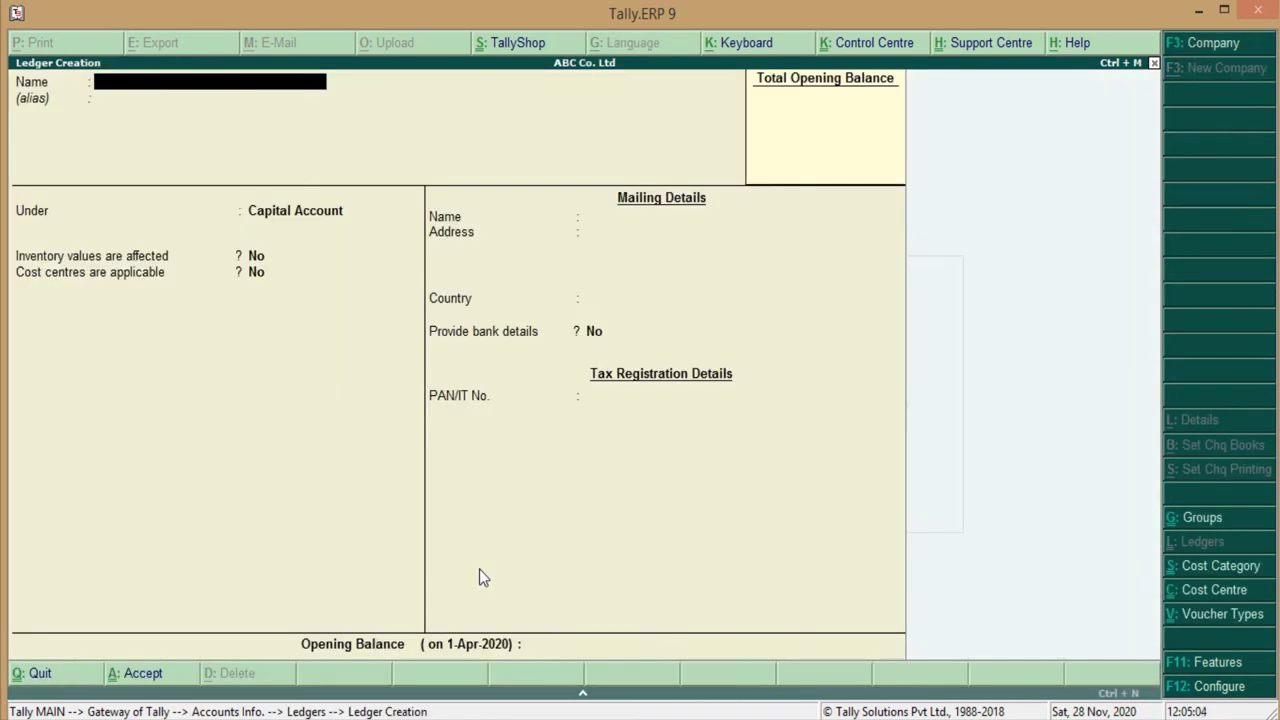
type("RC Electrical")
key("Return")
key("Return")
type("S")
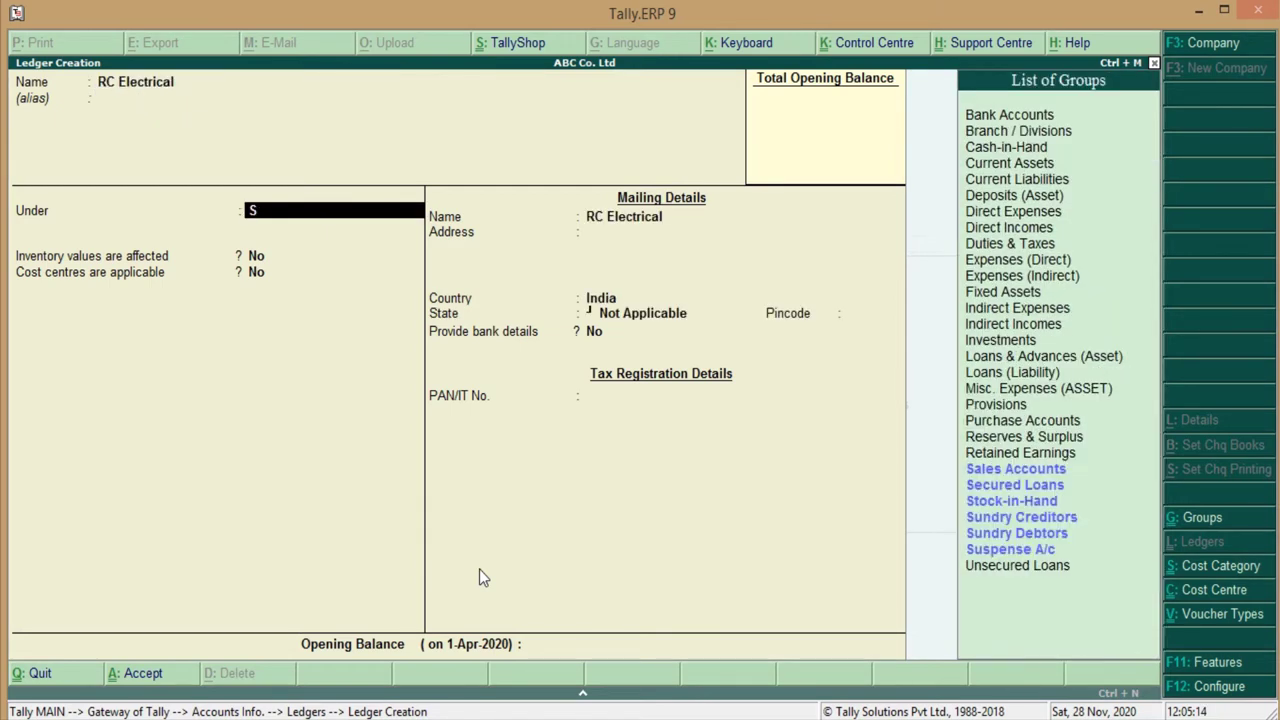
type("u")
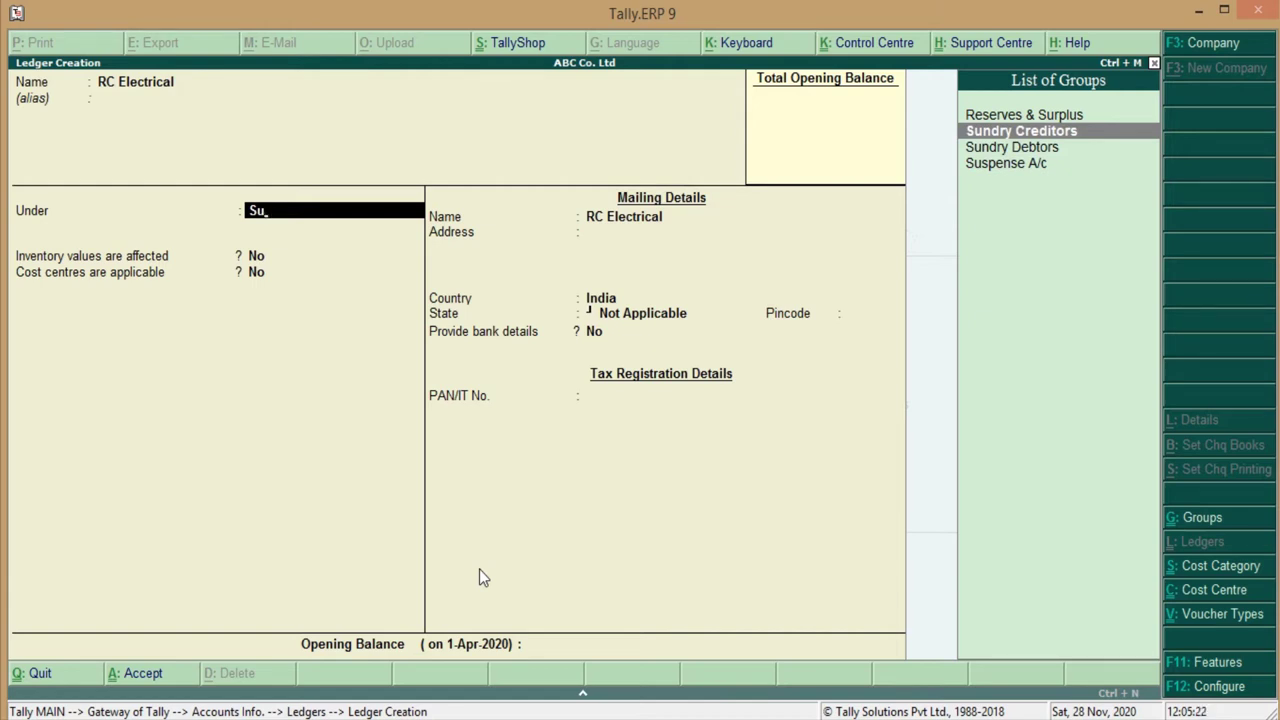
key("Return")
key("Return")
key("Return")
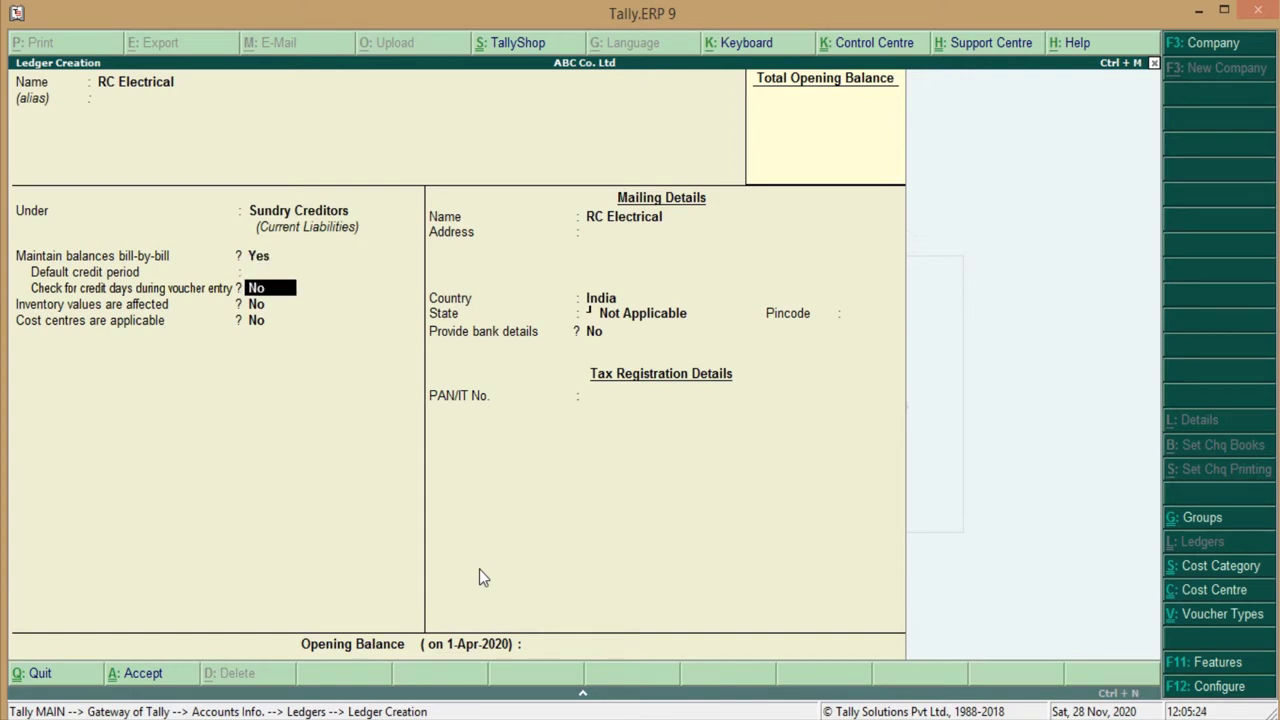
key("Return")
key("Return")
key("Return")
key("Return")
key("Return")
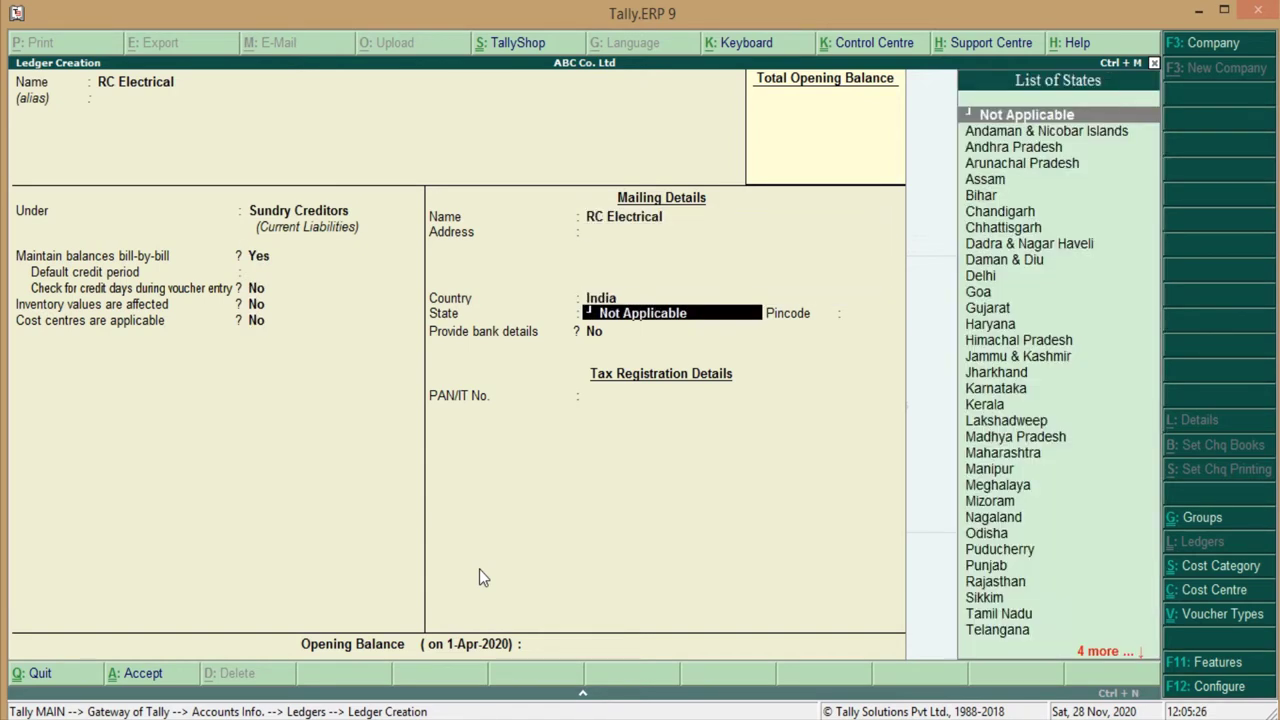
key("Return")
key("Return")
key("Return")
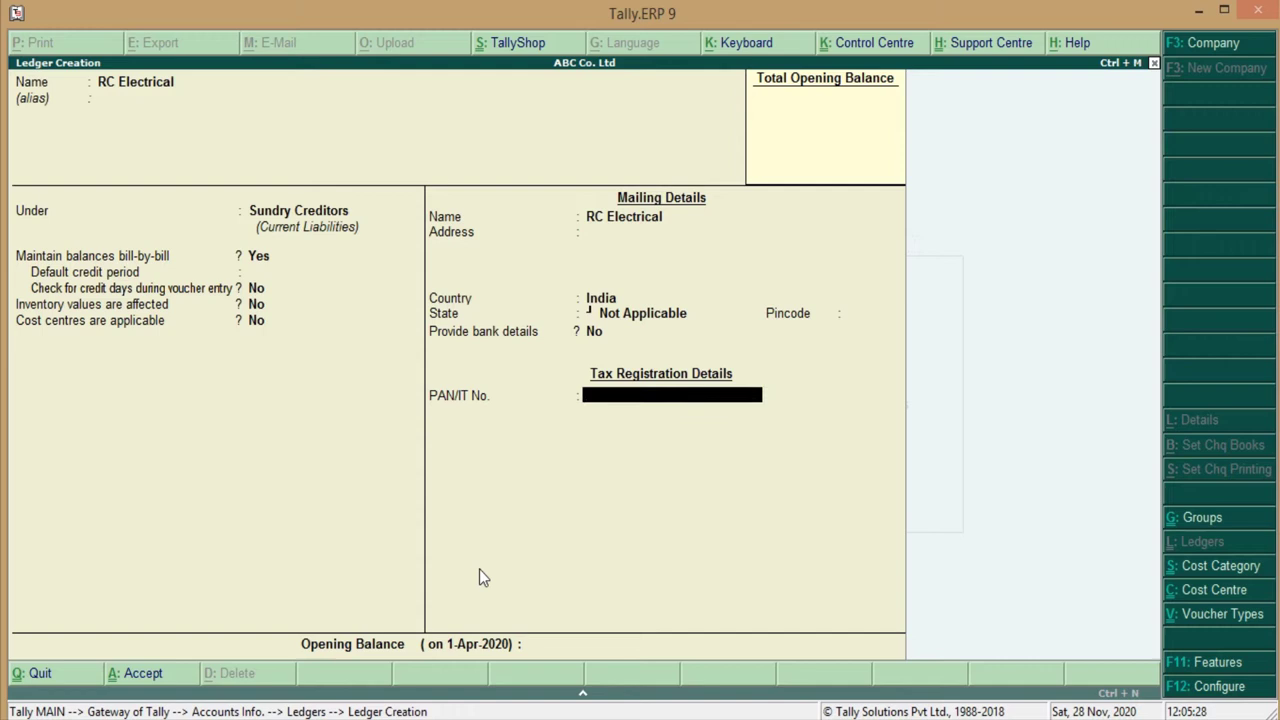
key("Return")
key("Return")
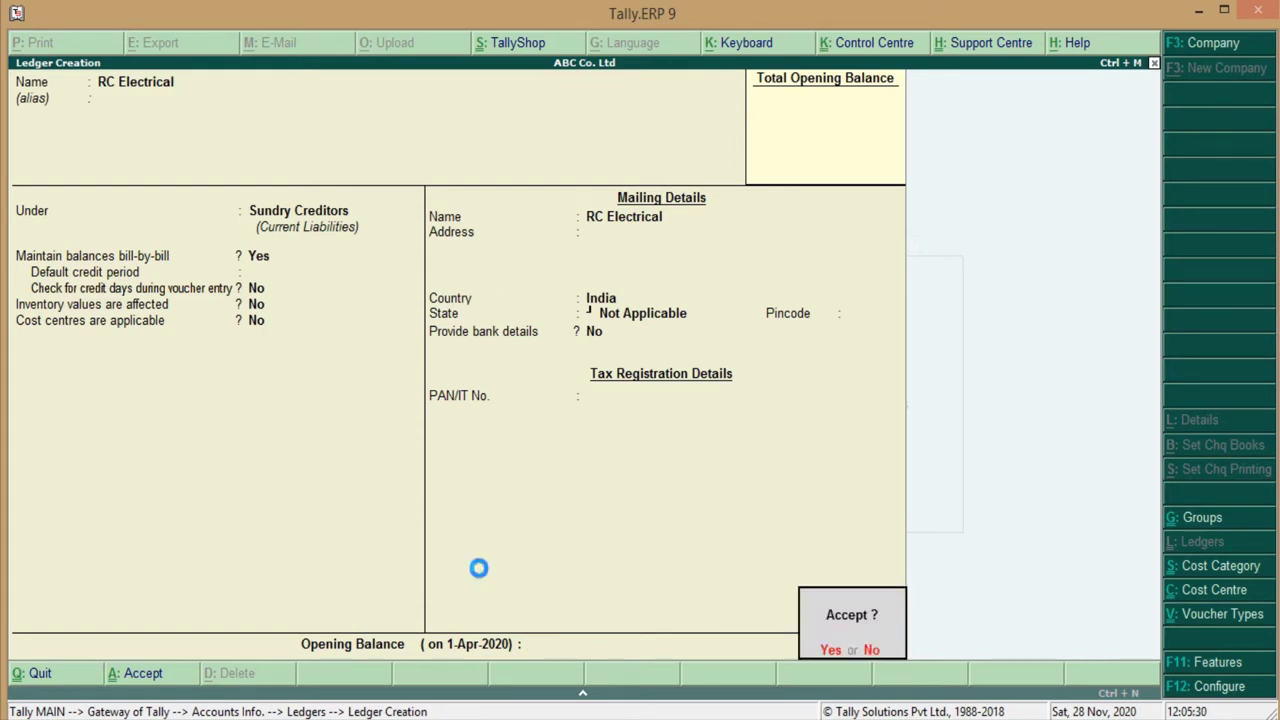
key("Return")
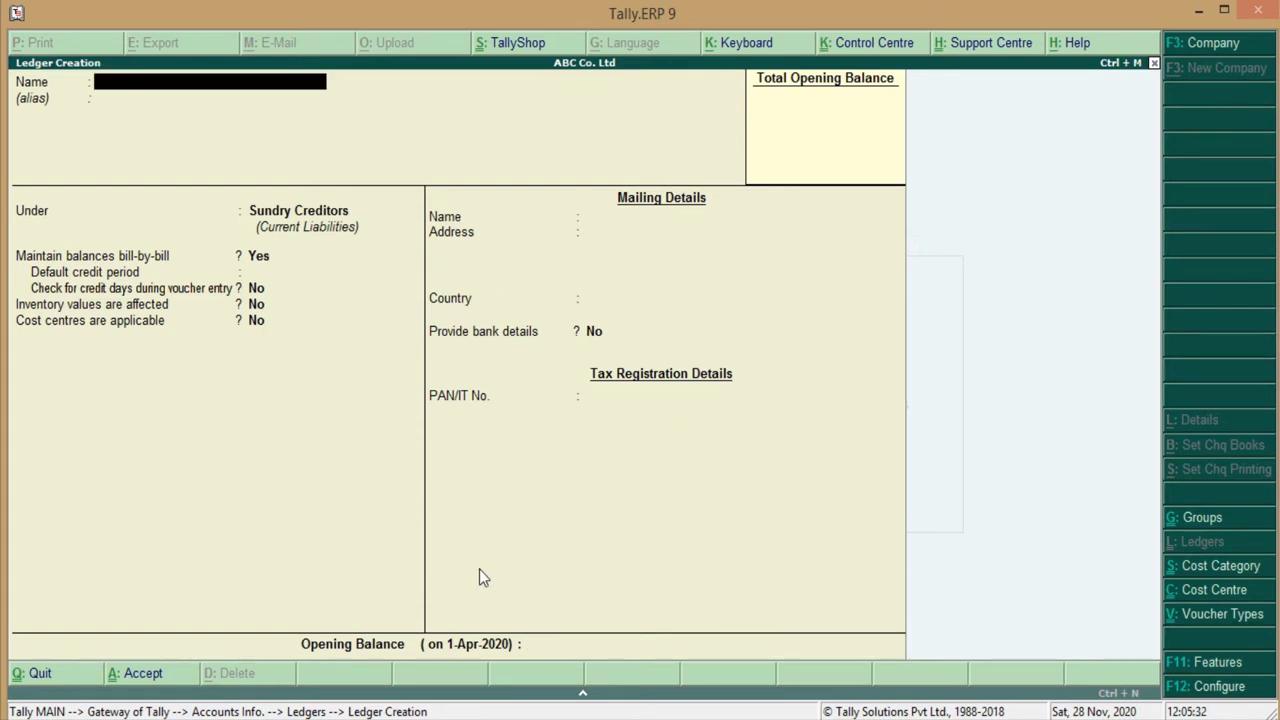
key("Escape")
key("Return")
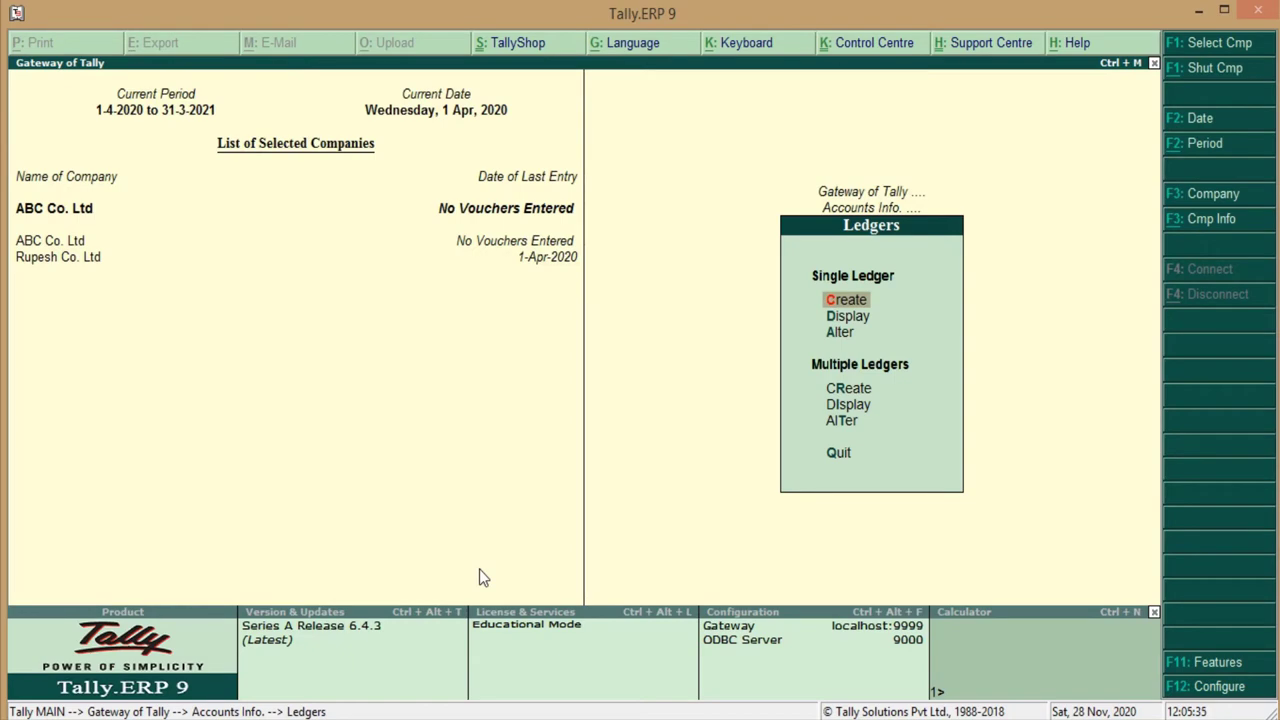
- Check the PDF, then open a new Stock Item Creation form via Inventory Info. > Stock Items
key("alt+Tab")
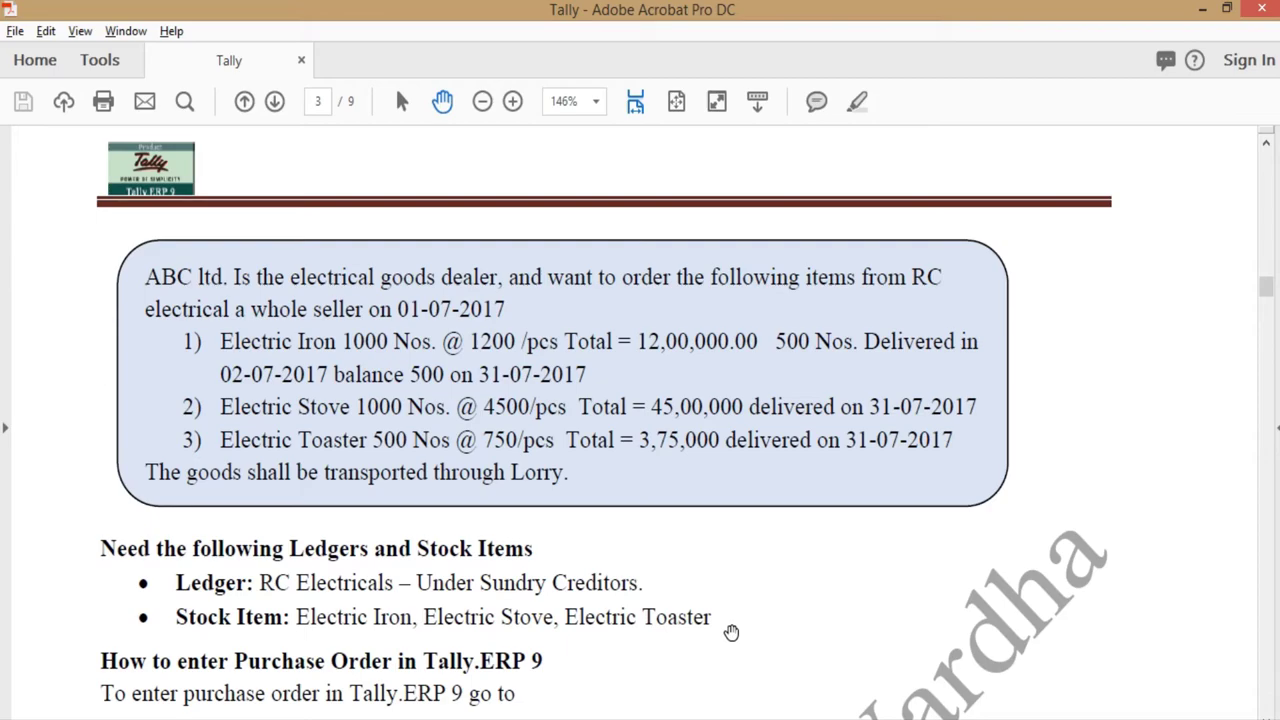
key("alt+Tab")
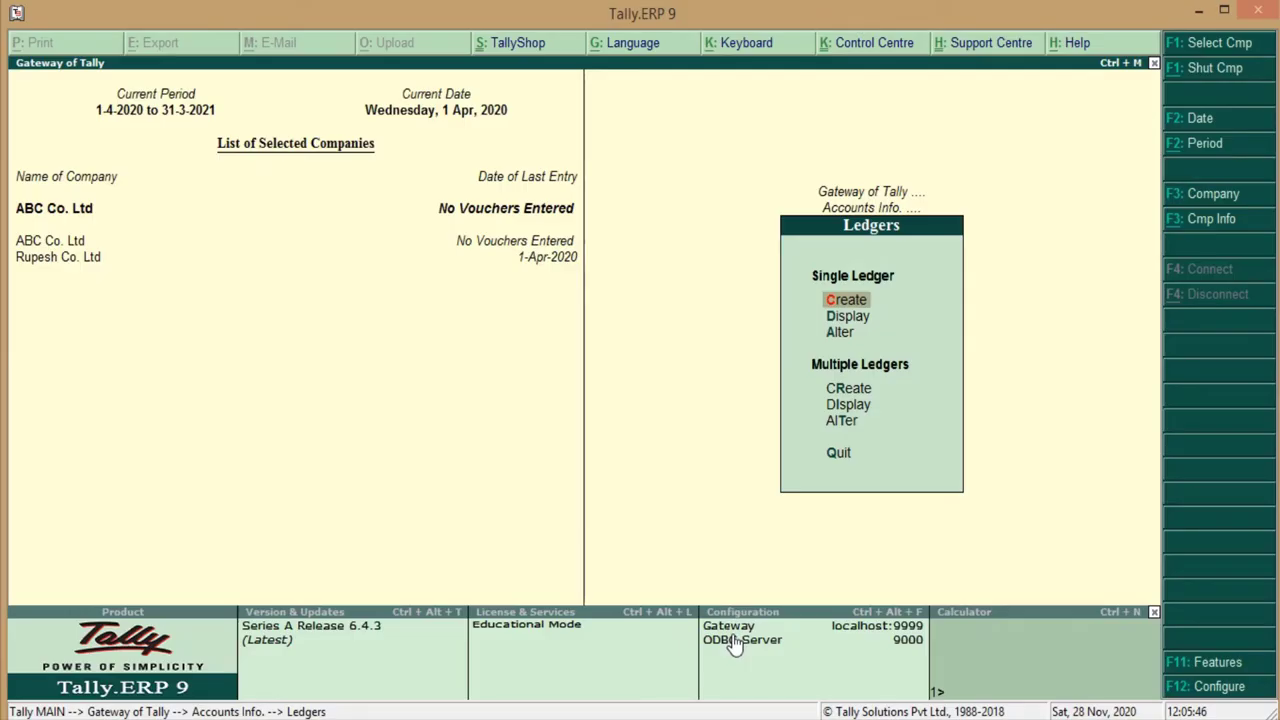
key("Escape")
key("Escape")
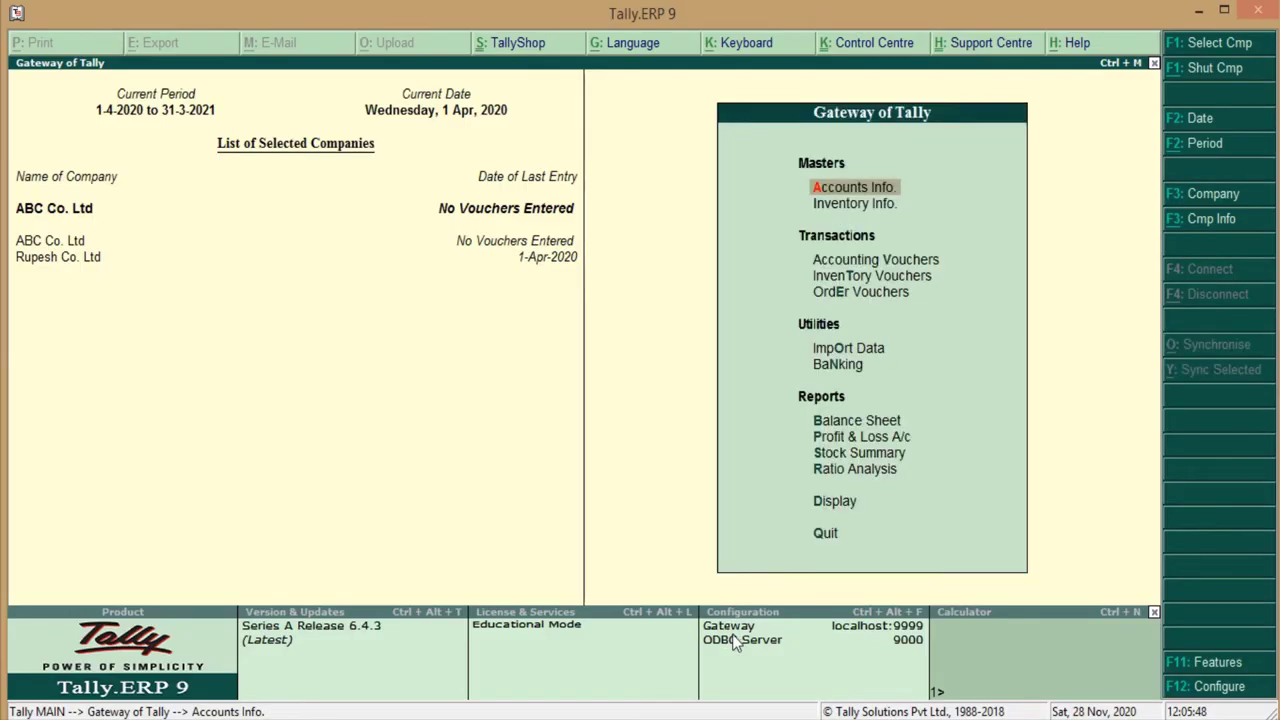
key("Down")
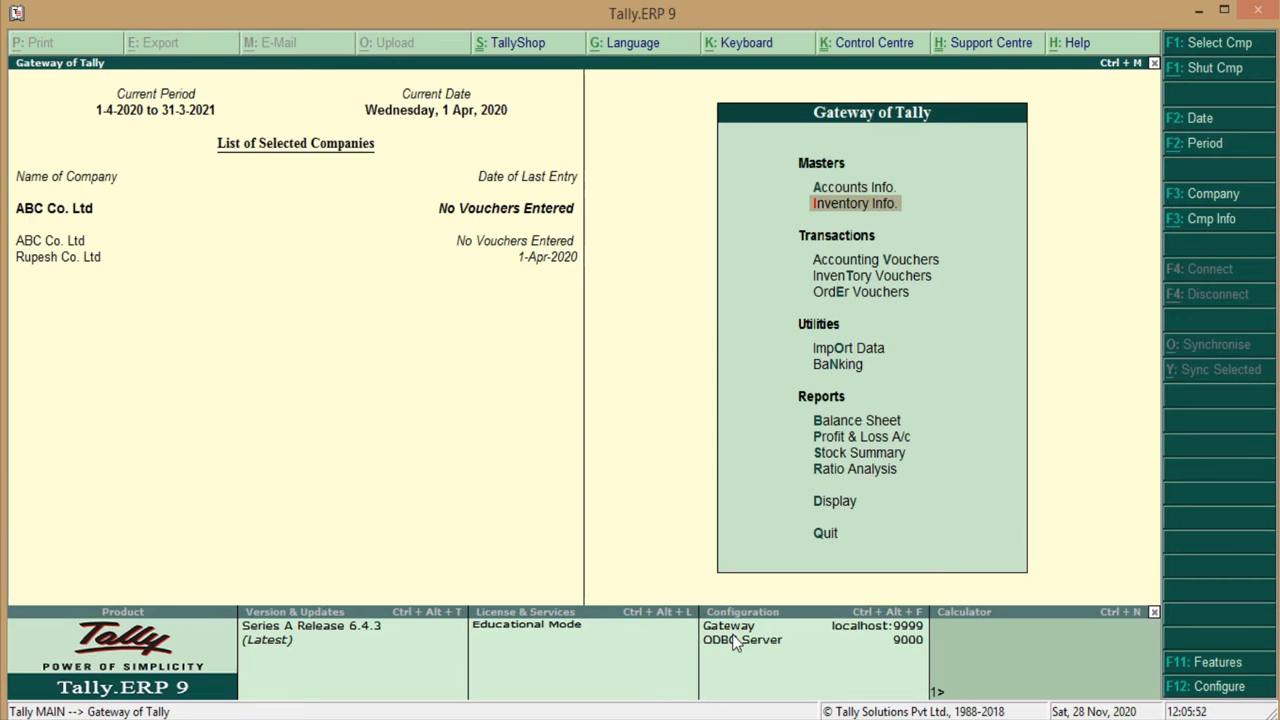
key("Return")
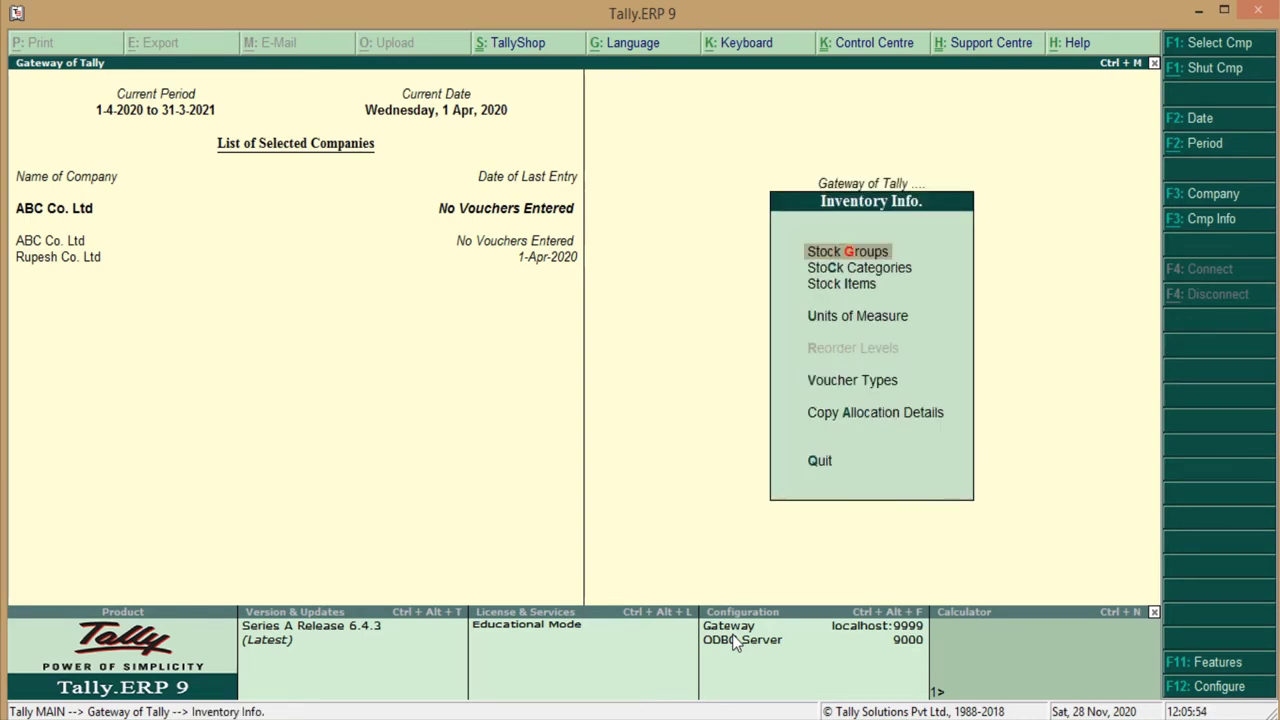
key("Down")
key("Down")
key("Return")
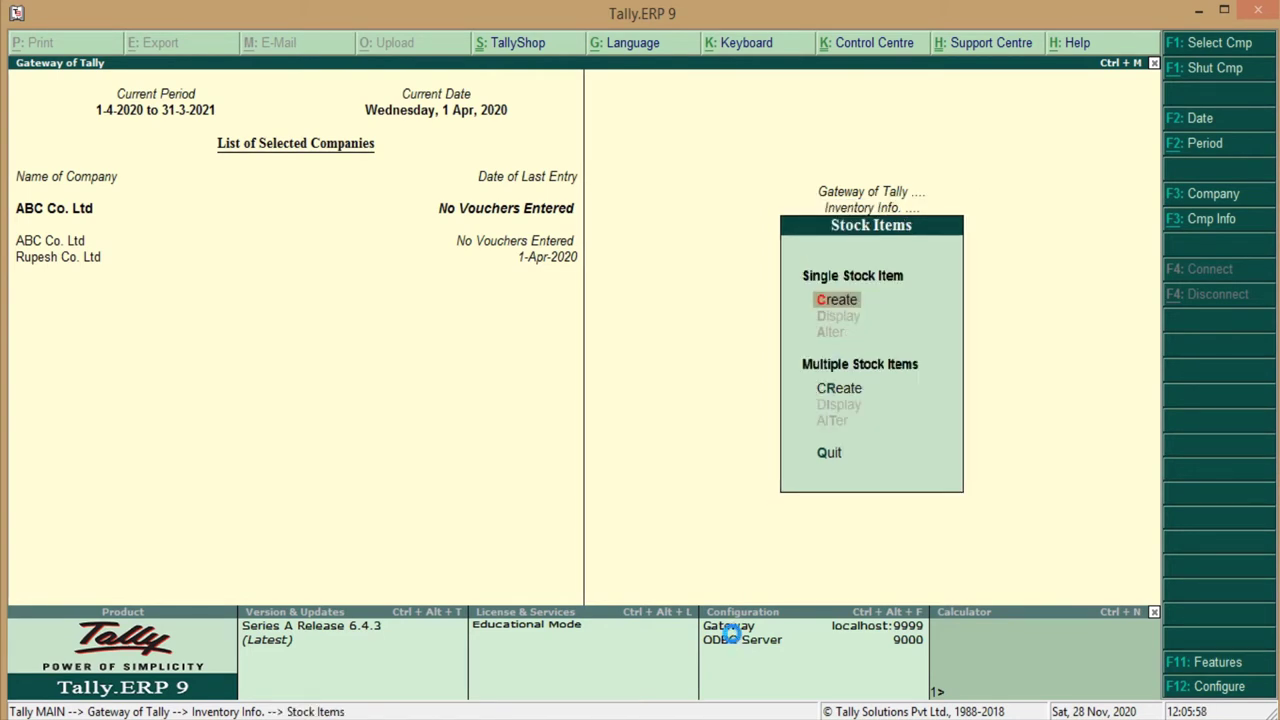
key("Return")
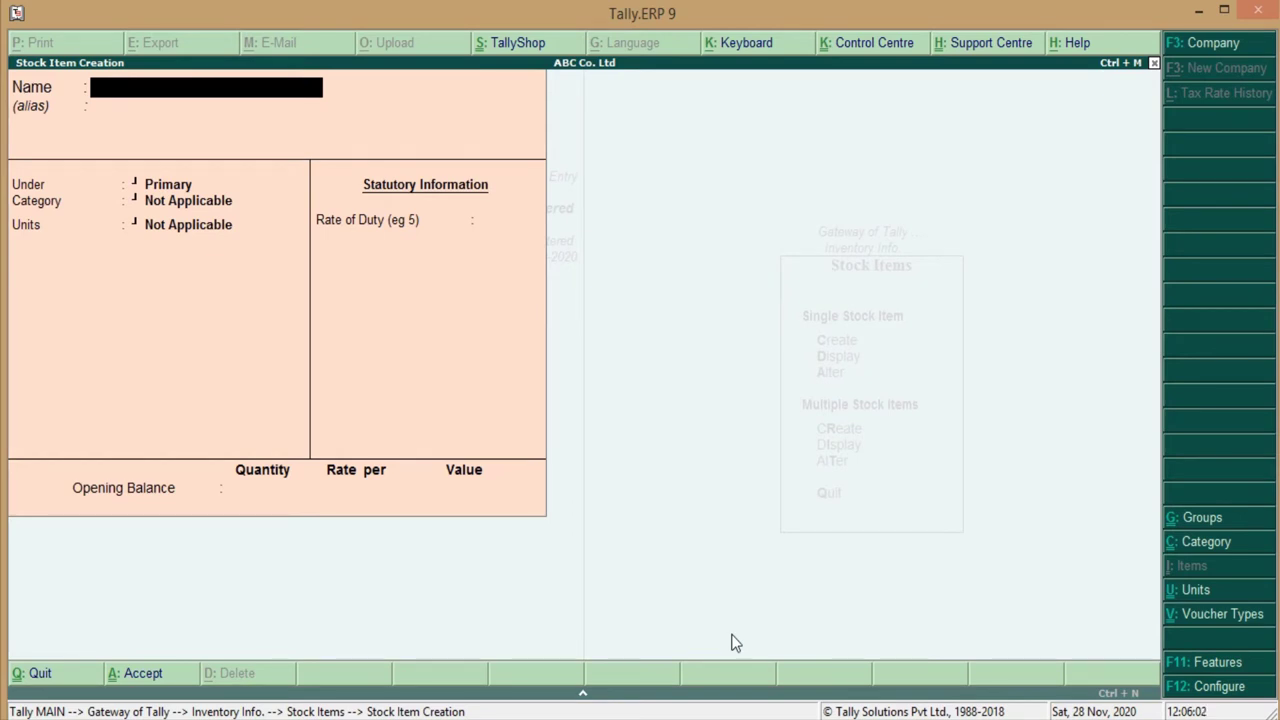
- Name the new stock item 'Electrical Iron'
type("Electrical")
key("alt+Tab")
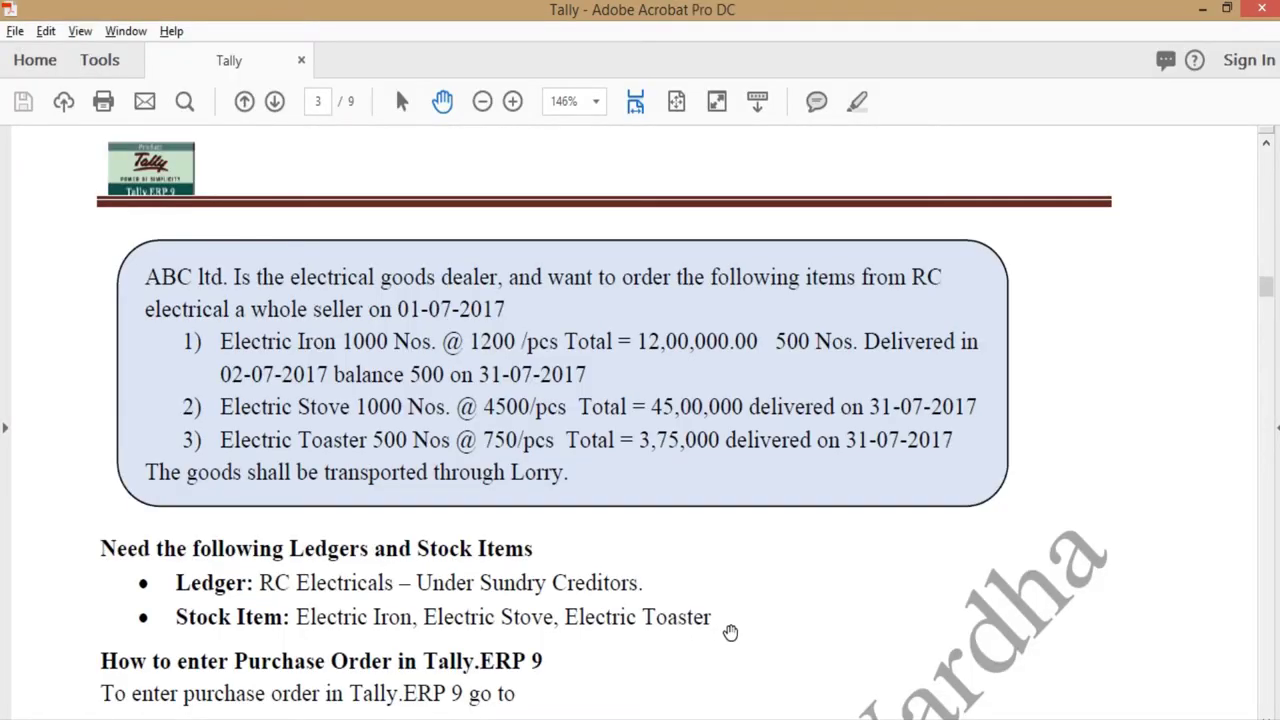
key("alt+Tab")
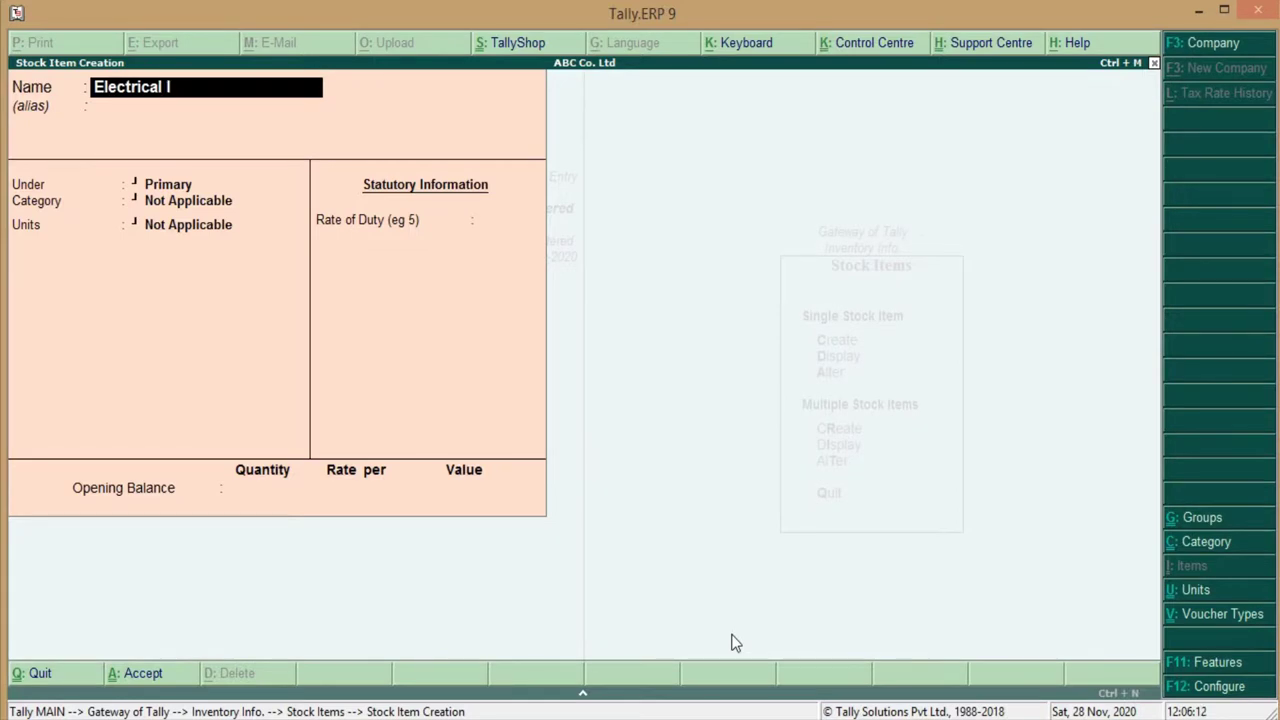
type("ron")
key("Return")
key("Return")
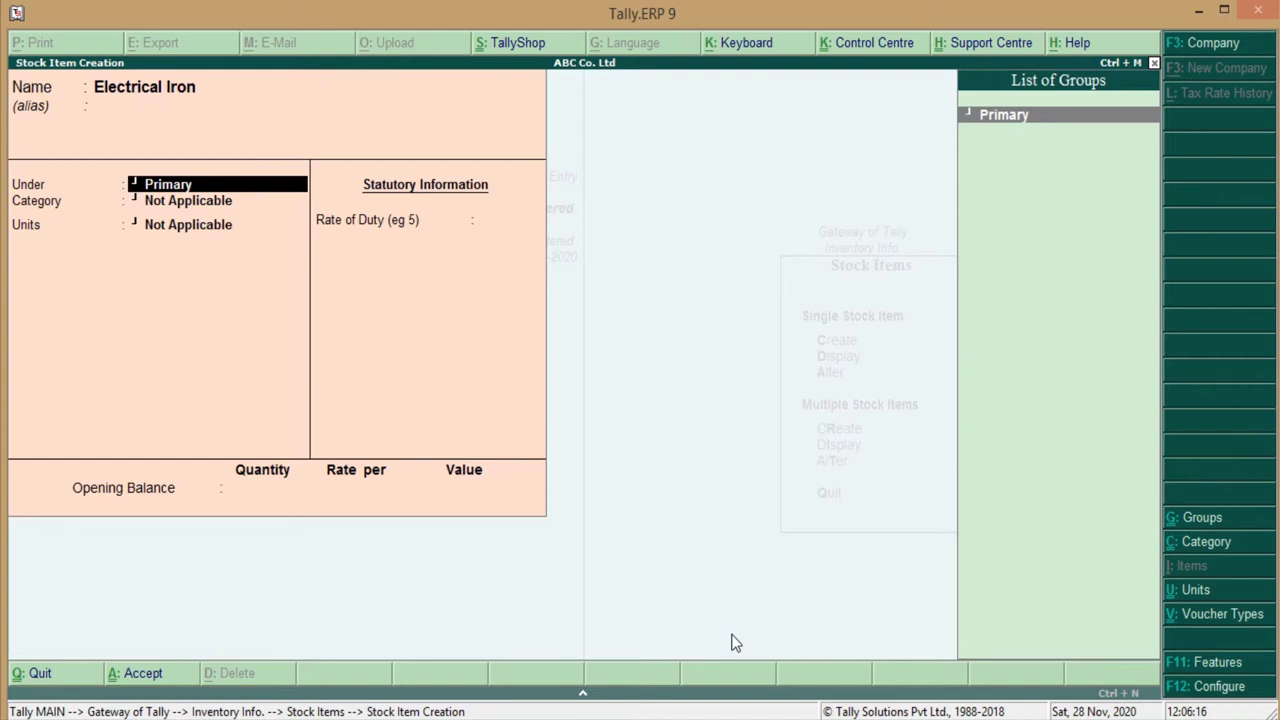
key("Return")
key("Return")
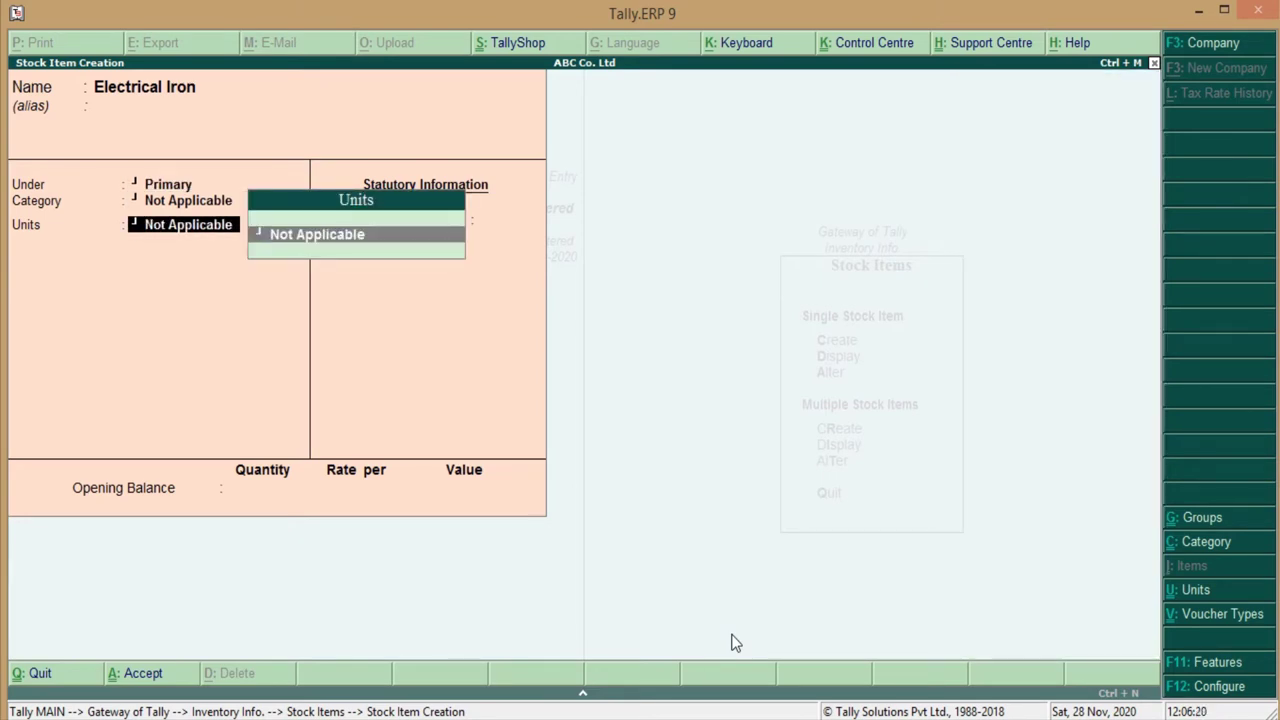
- Create the unit 'pcs' for Electrical Iron, set rate of duty 0 and save the item
key("alt+c")
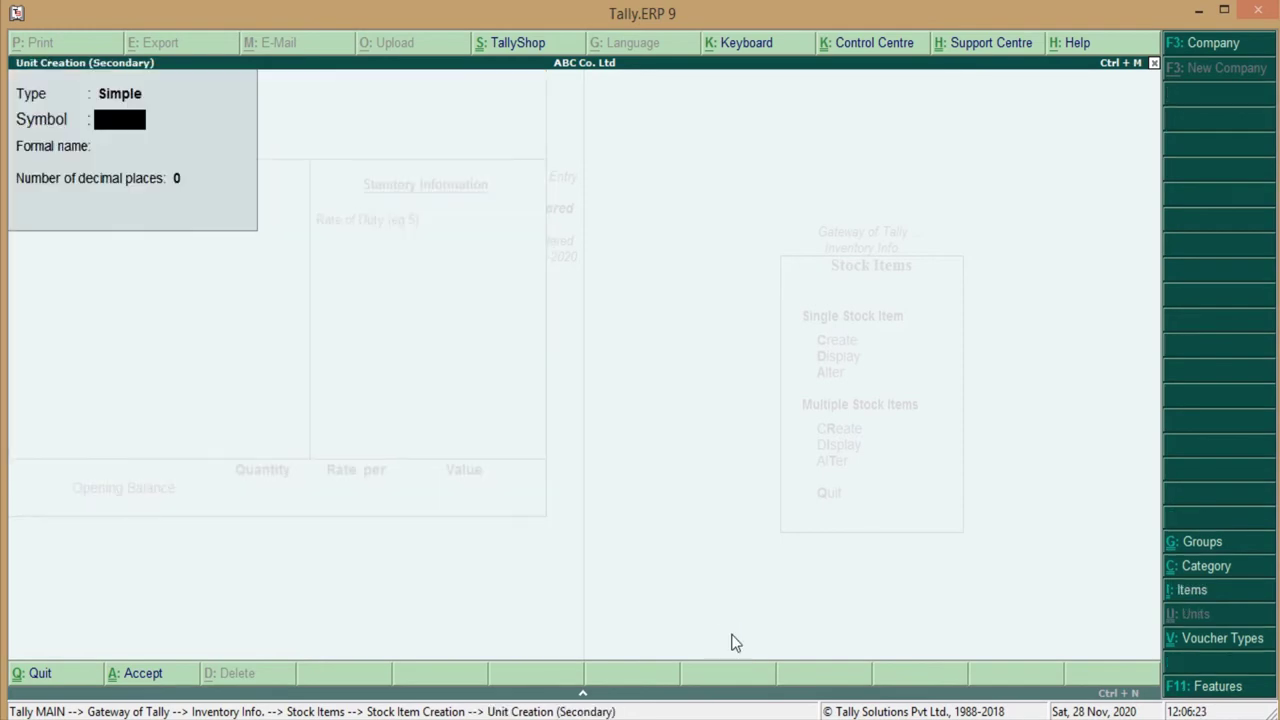
key("alt+Tab")
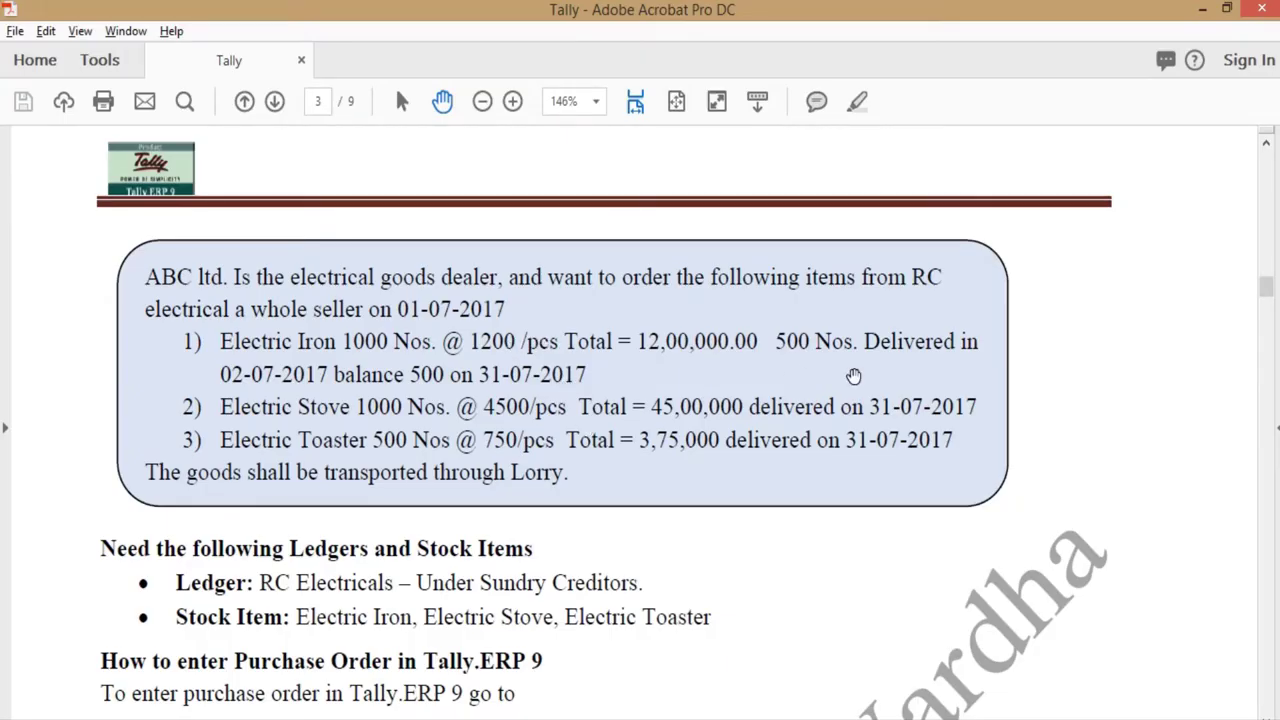
key("alt+Tab")
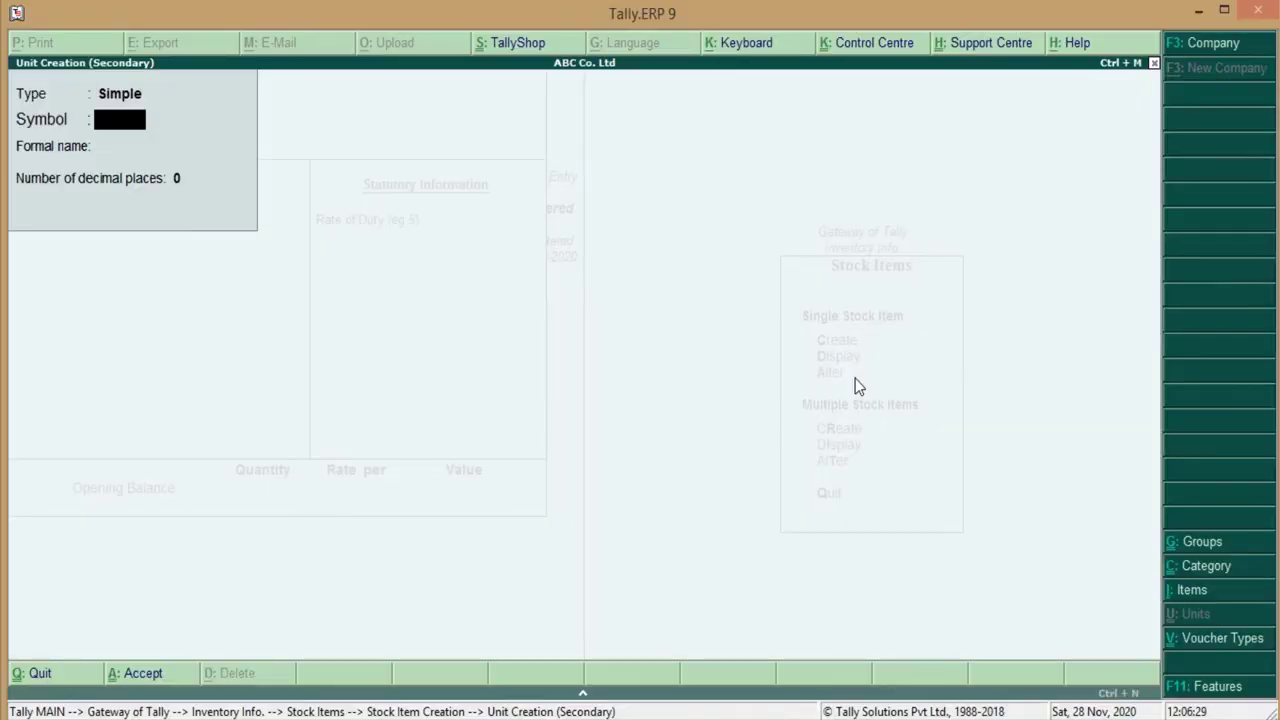
type("pcs")
key("Return")
key("Return")
key("Return")
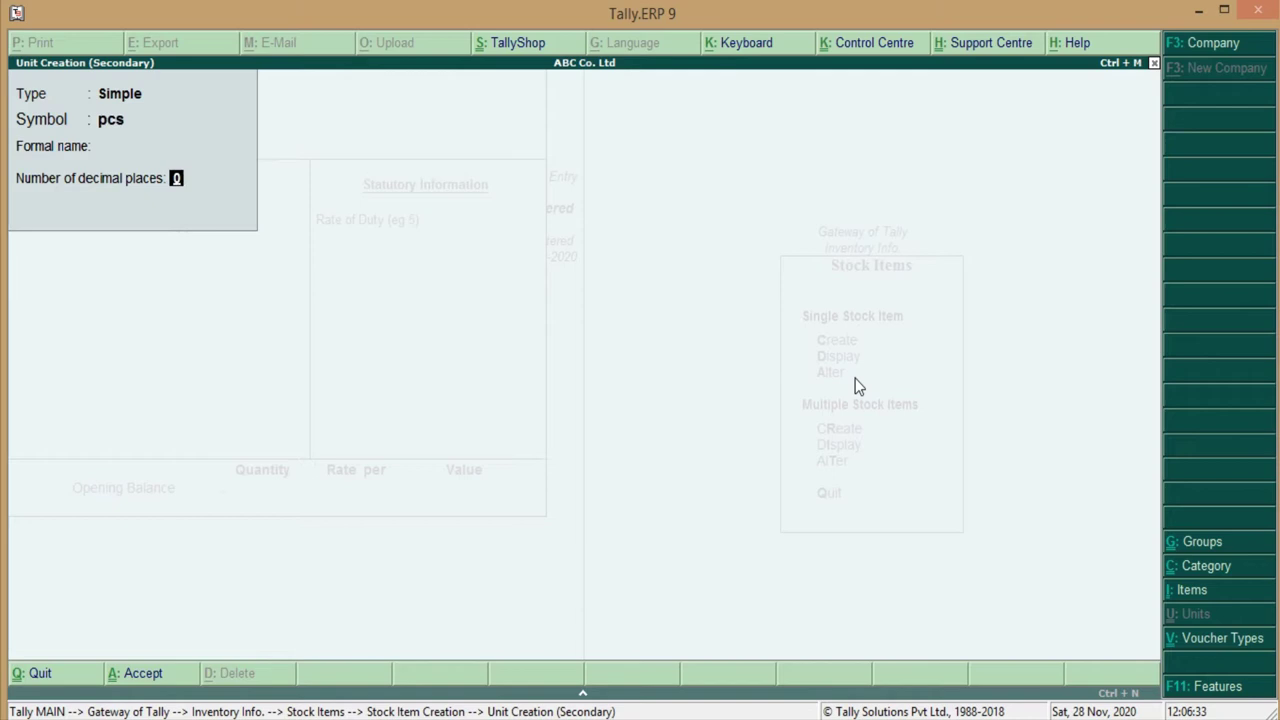
key("Return")
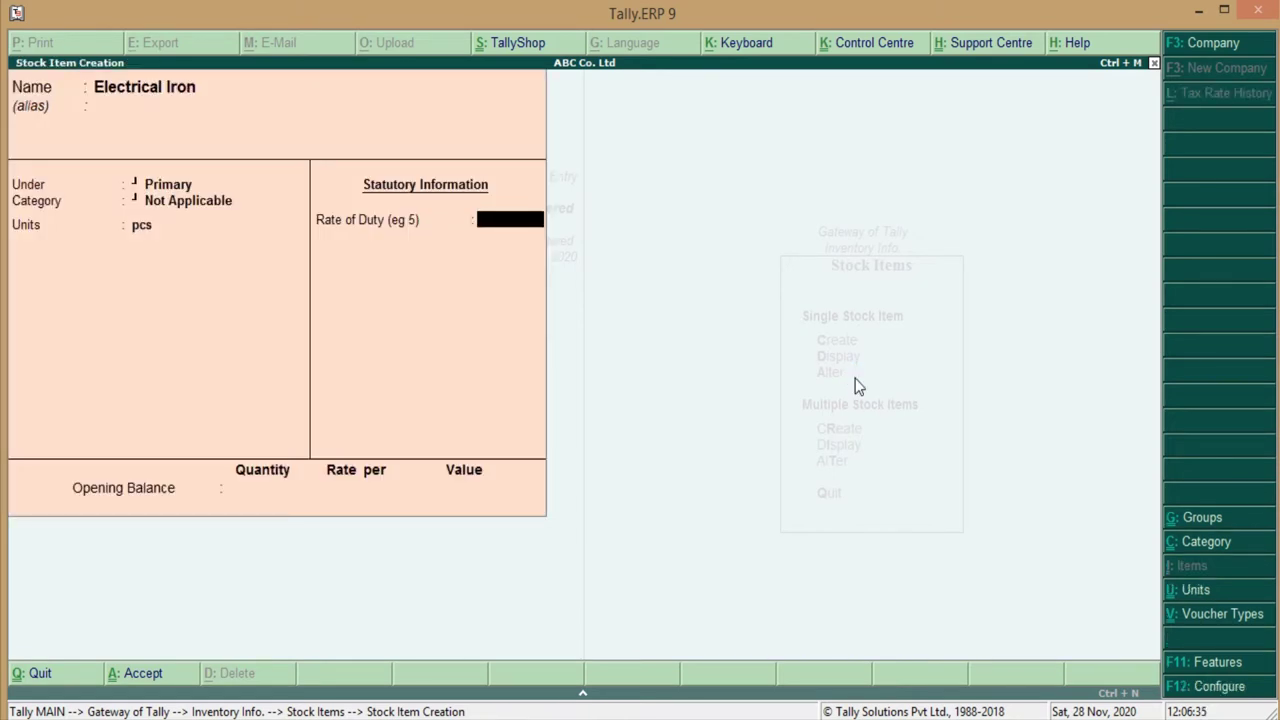
key("Return")
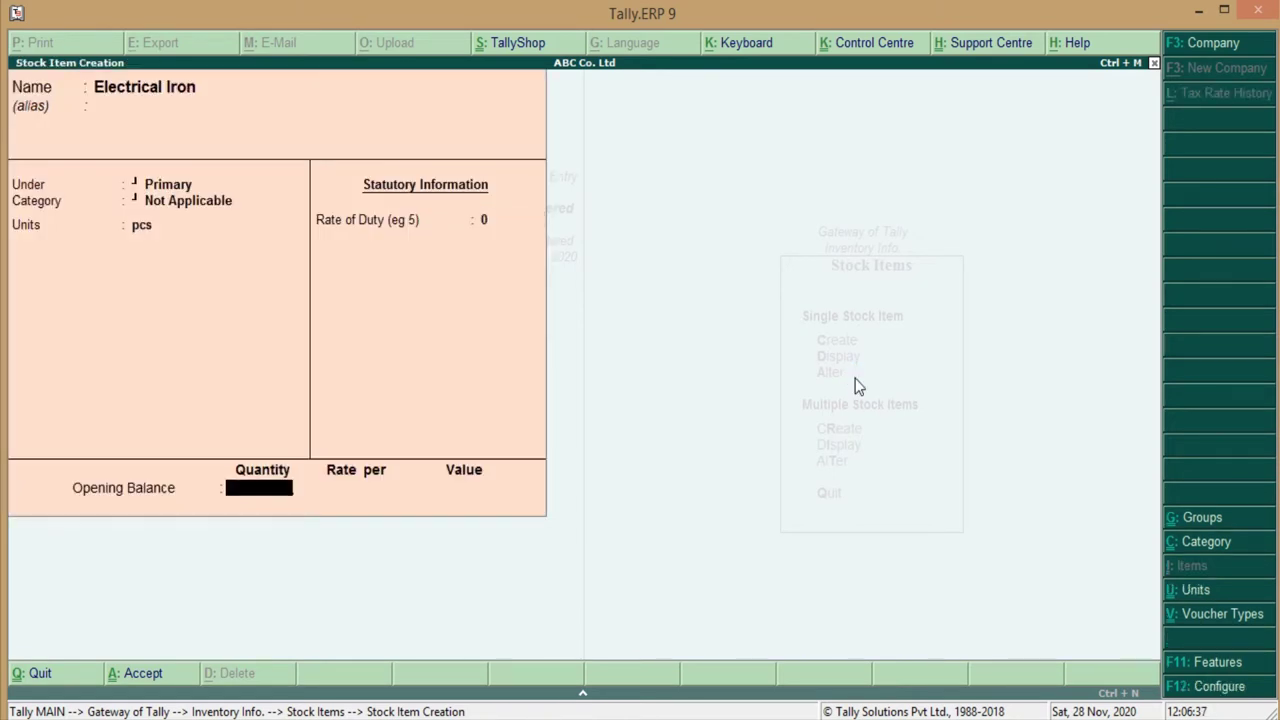
key("Return")
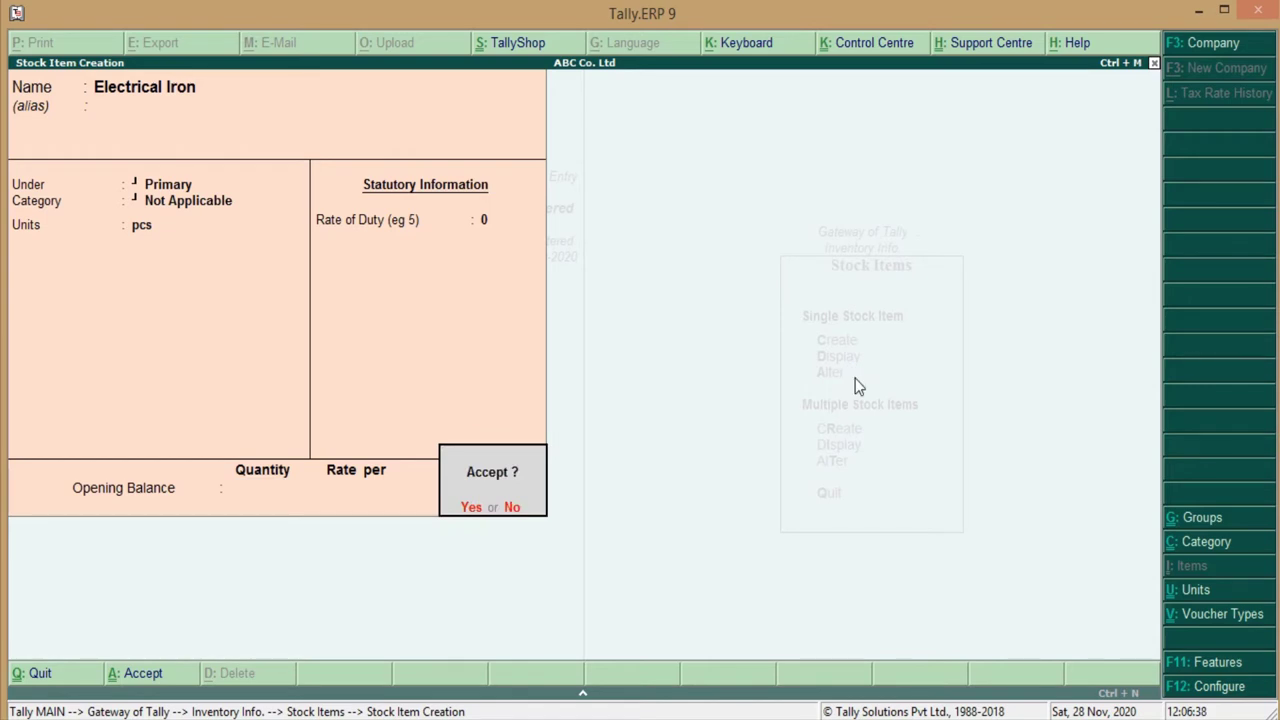
key("Return")
- Create stock item 'Electrical Stove' with unit pcs and rate of duty 0
type("El")
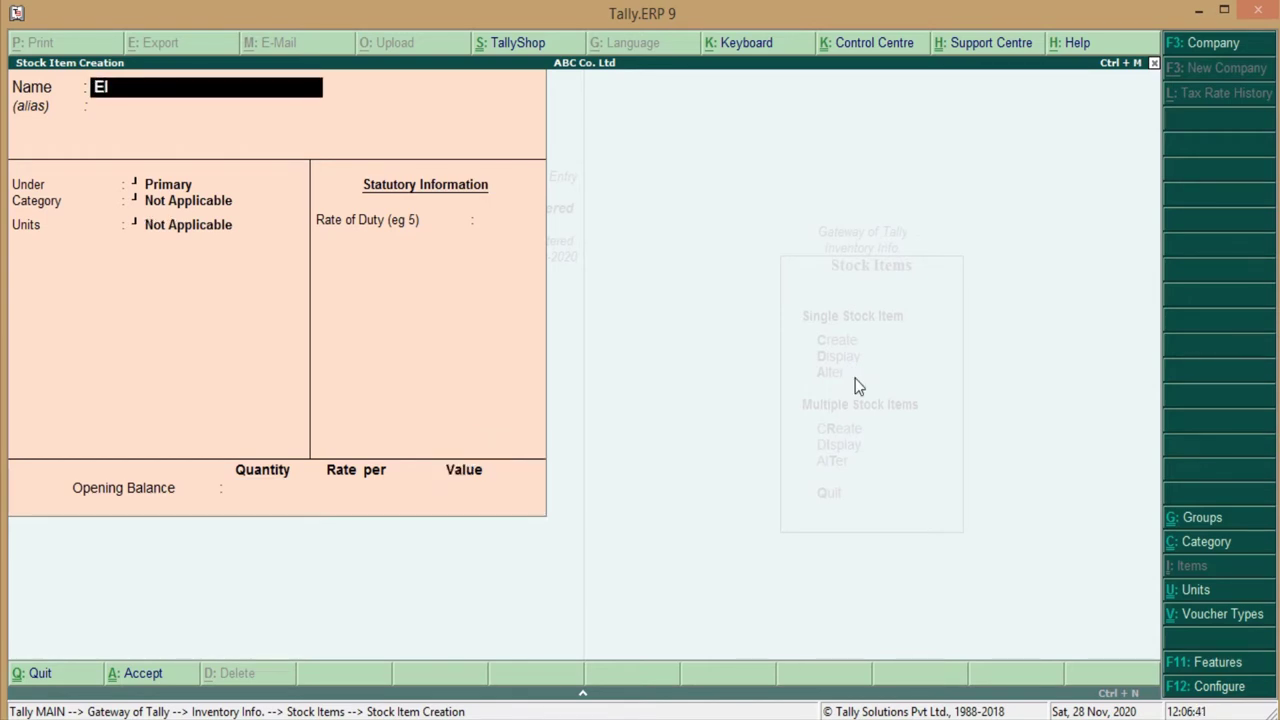
type("ectrical")
key("alt+Tab")
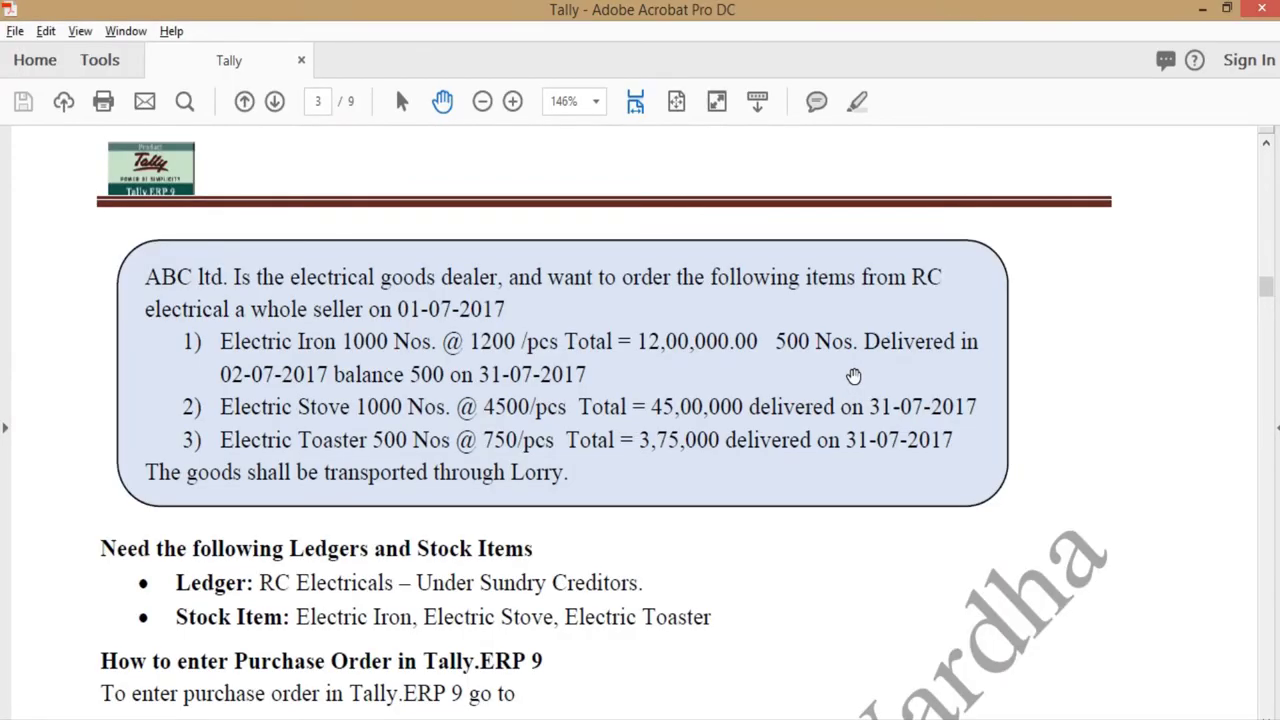
key("alt+Tab")
type("S")
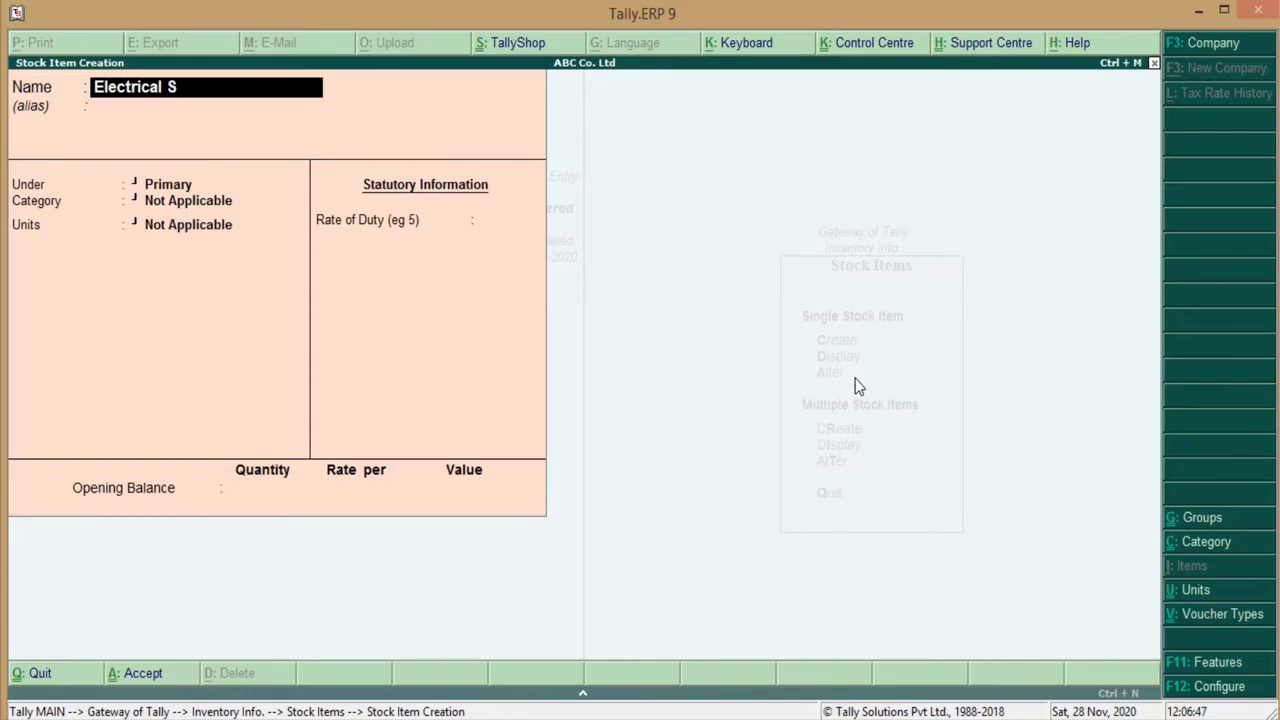
type("tove")
key("Return")
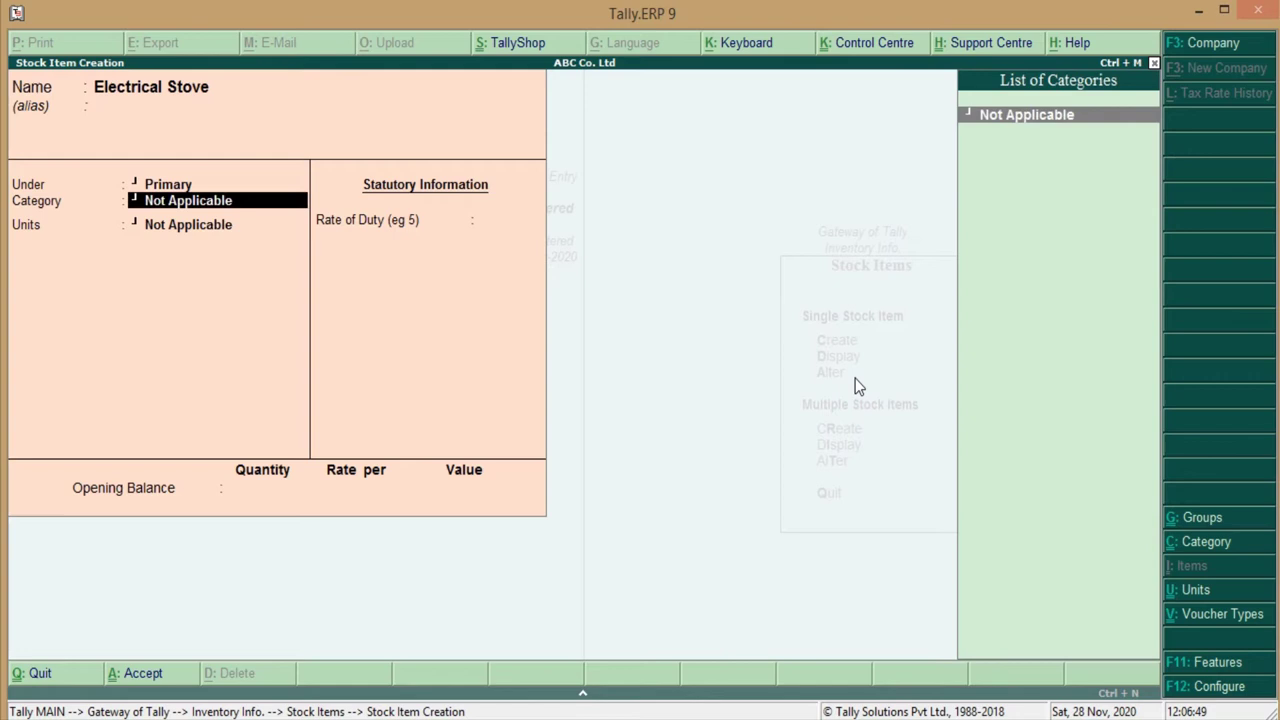
key("Return")
type("p")
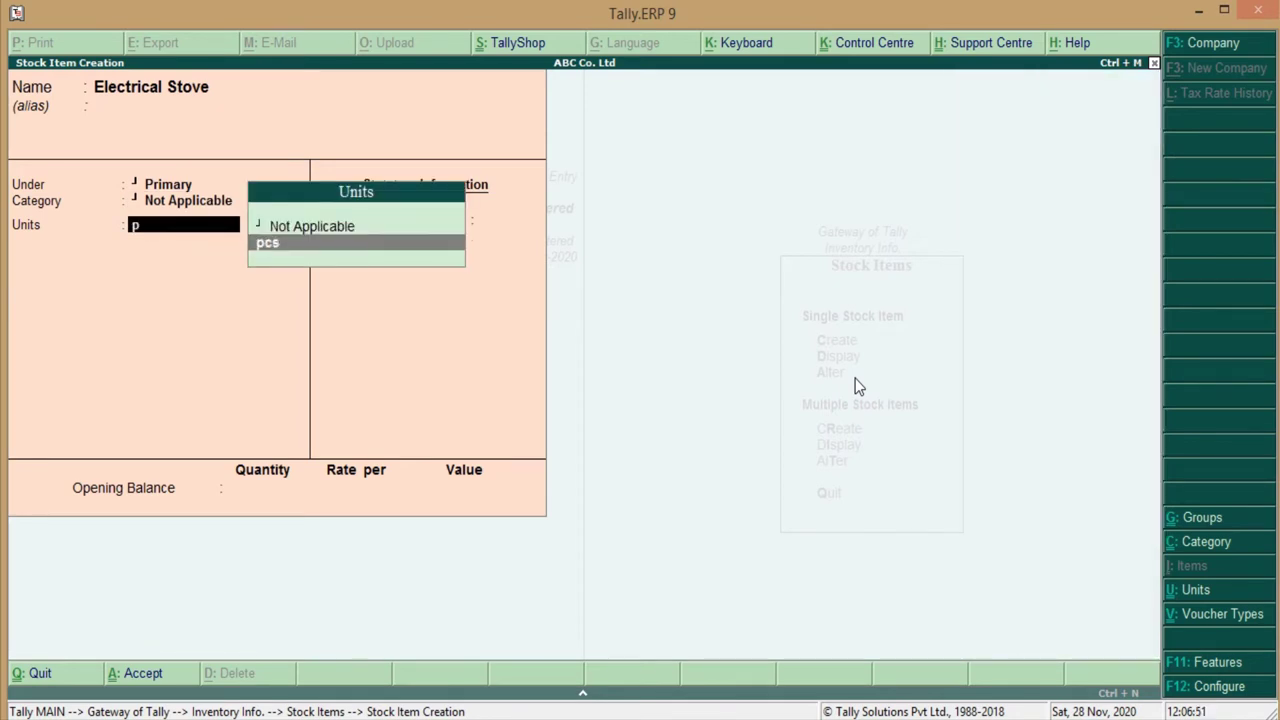
key("Return")
key("Return")
key("Return")
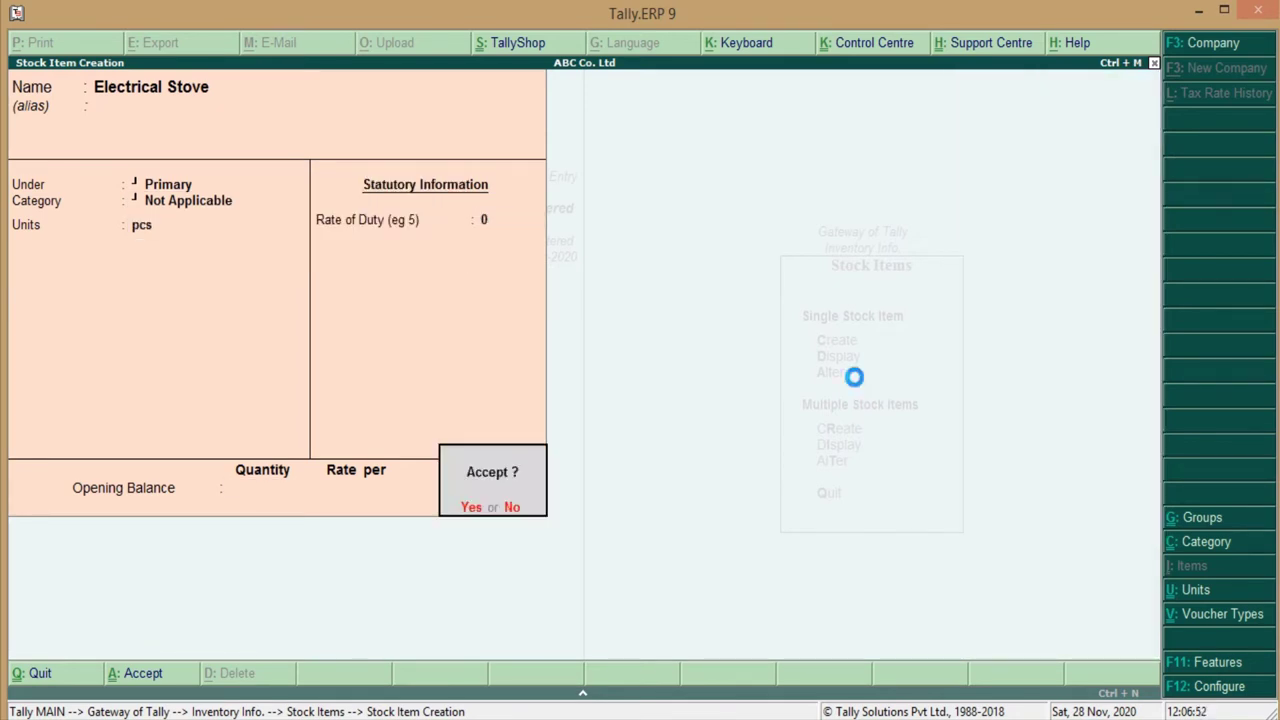
key("Return")
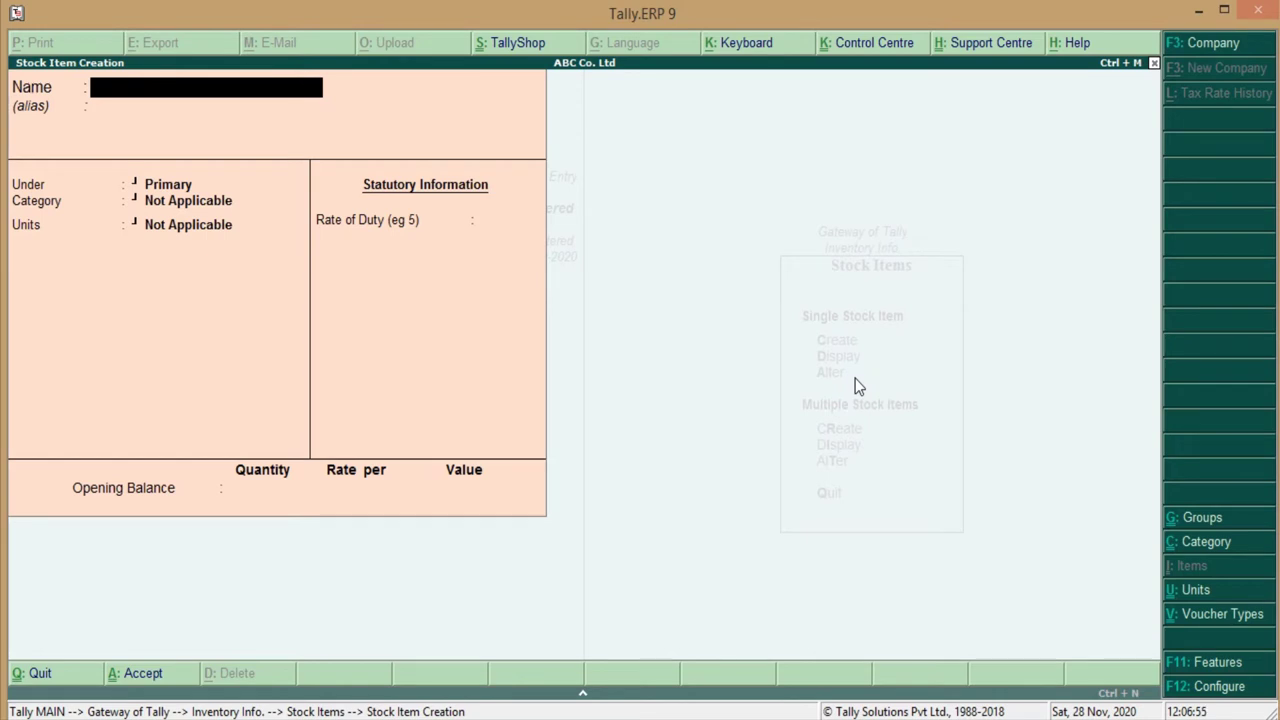
- Create stock item 'Electrial Toaster' in the Primary group with unit pcs
type("Electrial")
key("alt+Tab")
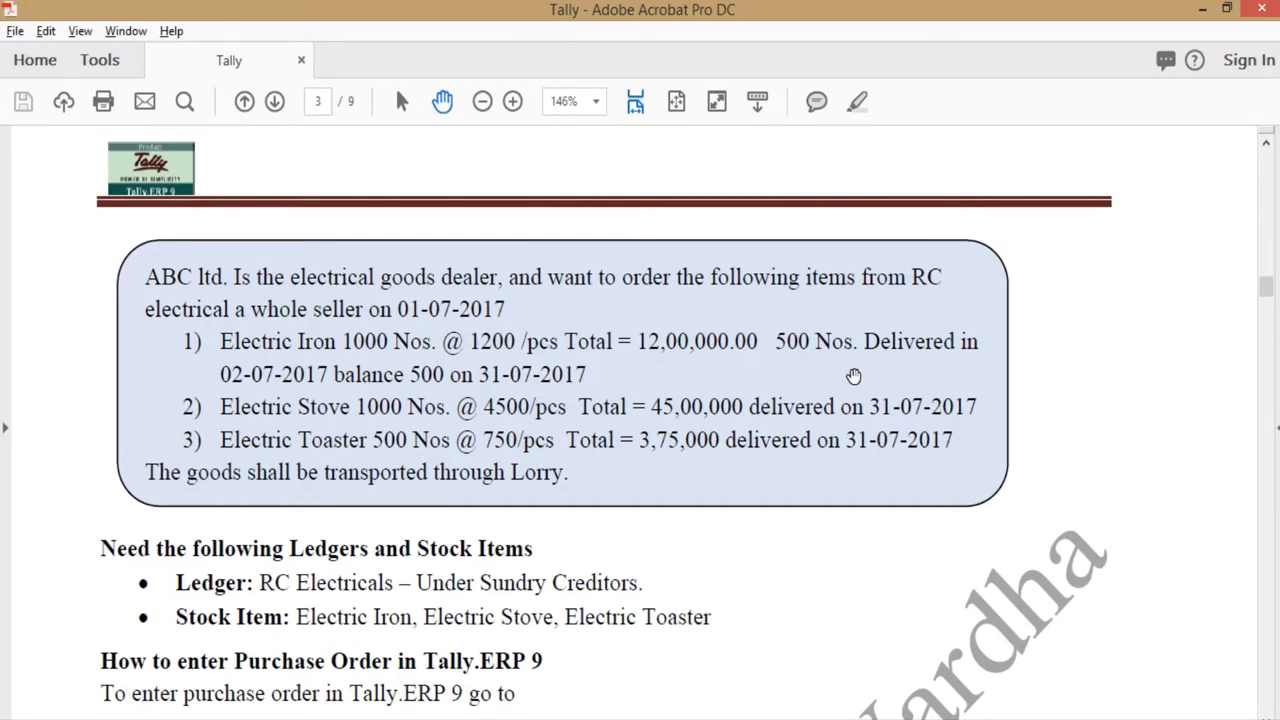
key("alt+Tab")
type("T")
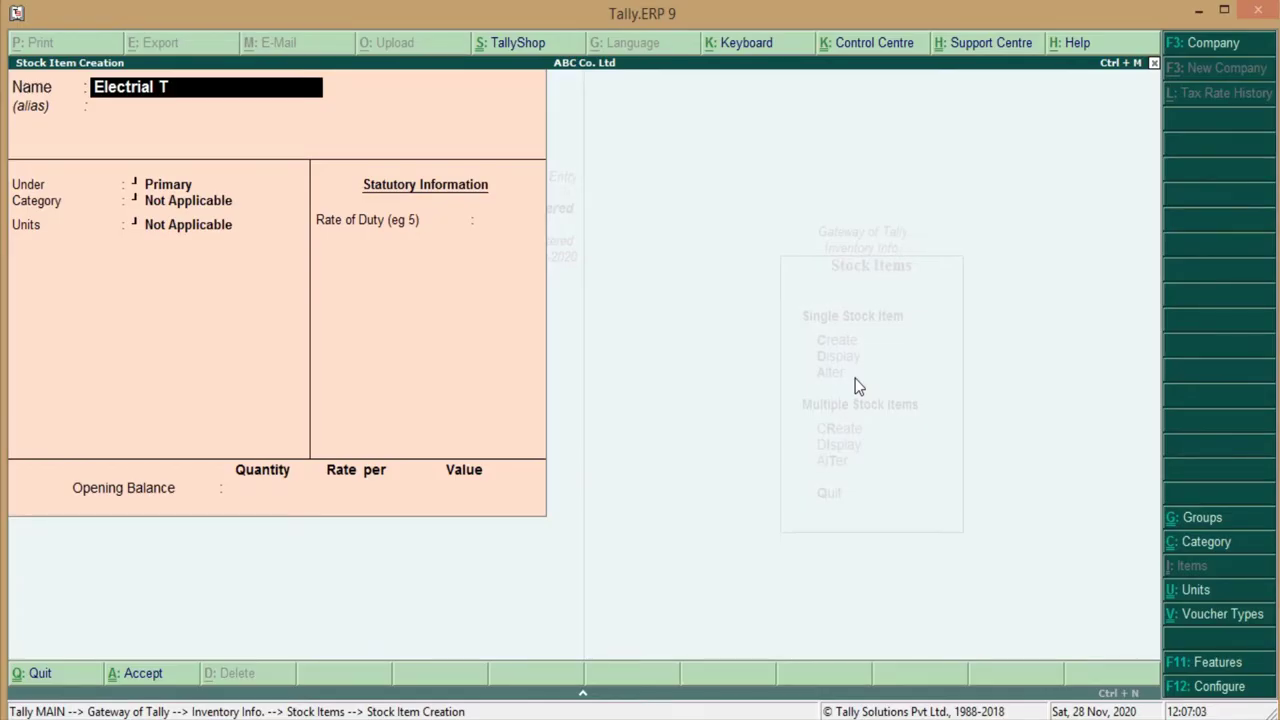
type("oaster")
key("Return")
key("Return")
key("Return")
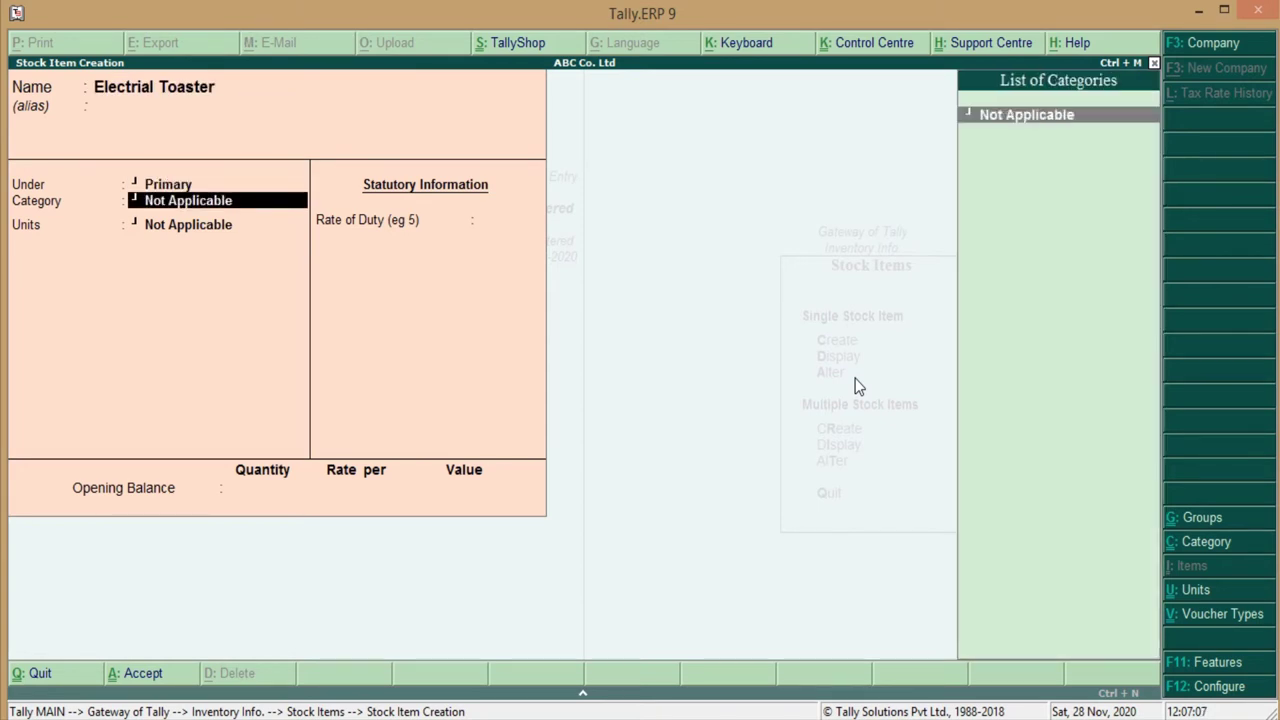
key("Return")
key("Down")
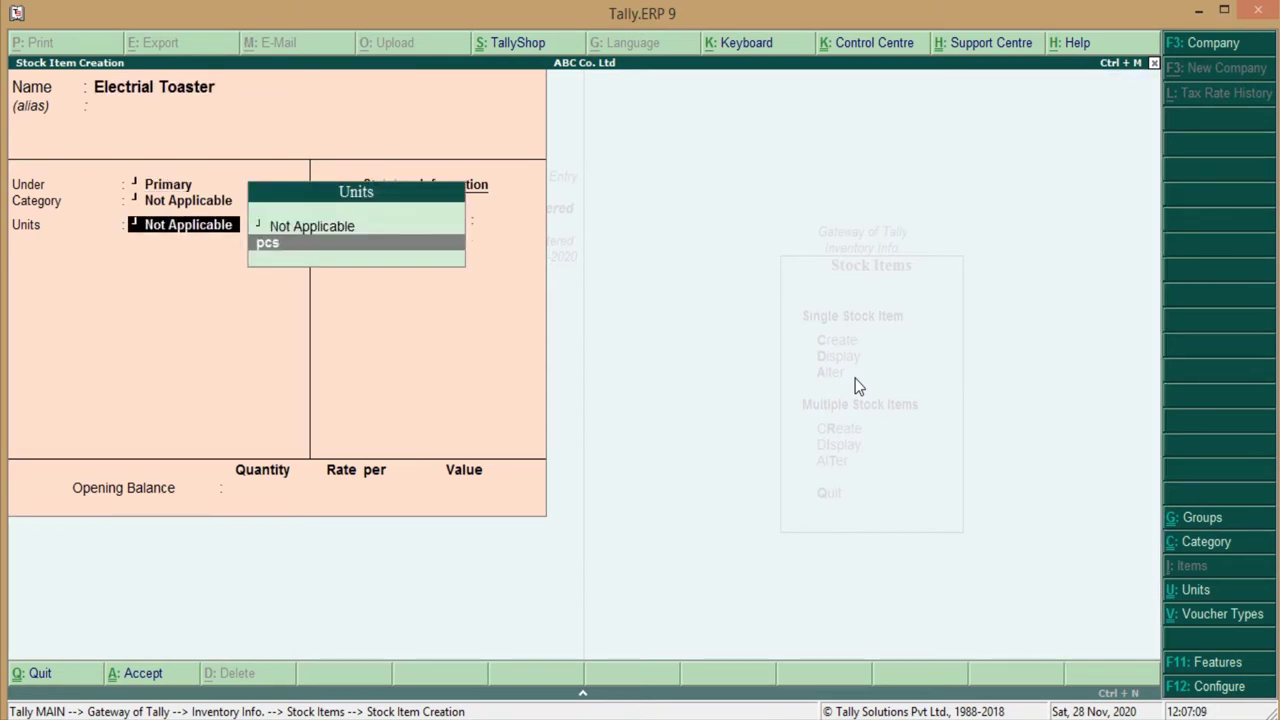
key("Return")
key("Return")
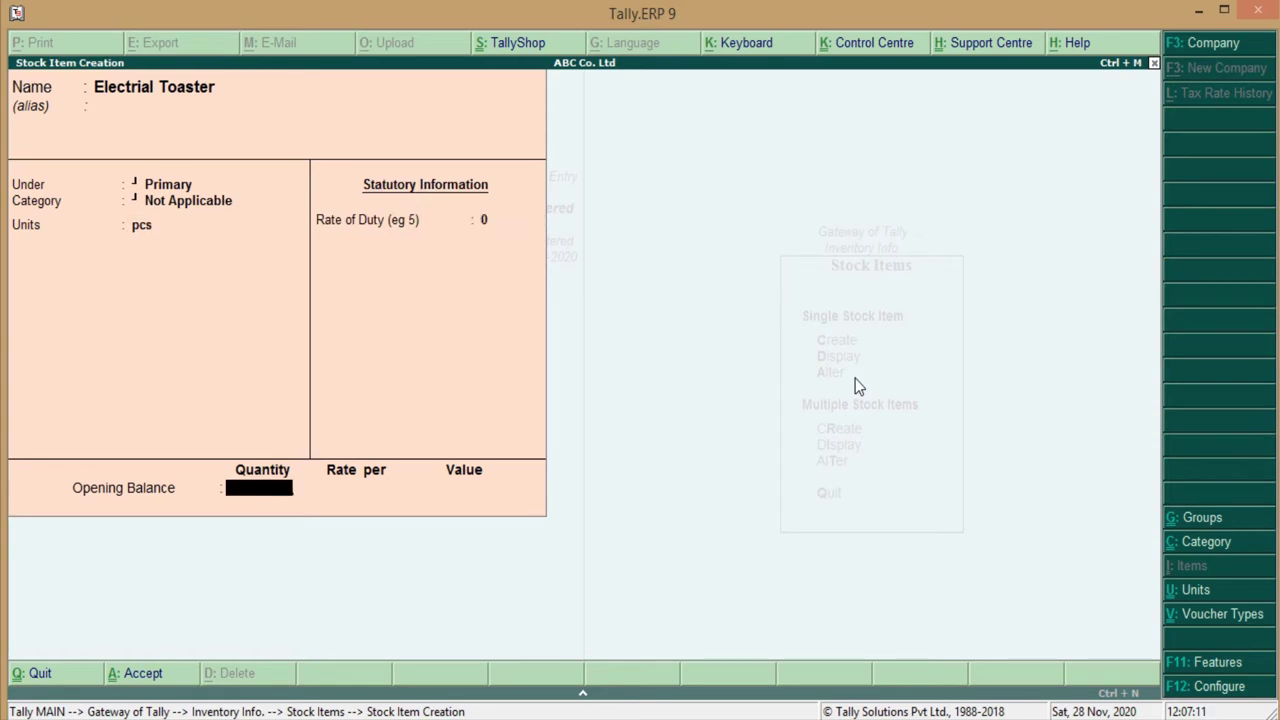
key("Return")
key("Return")
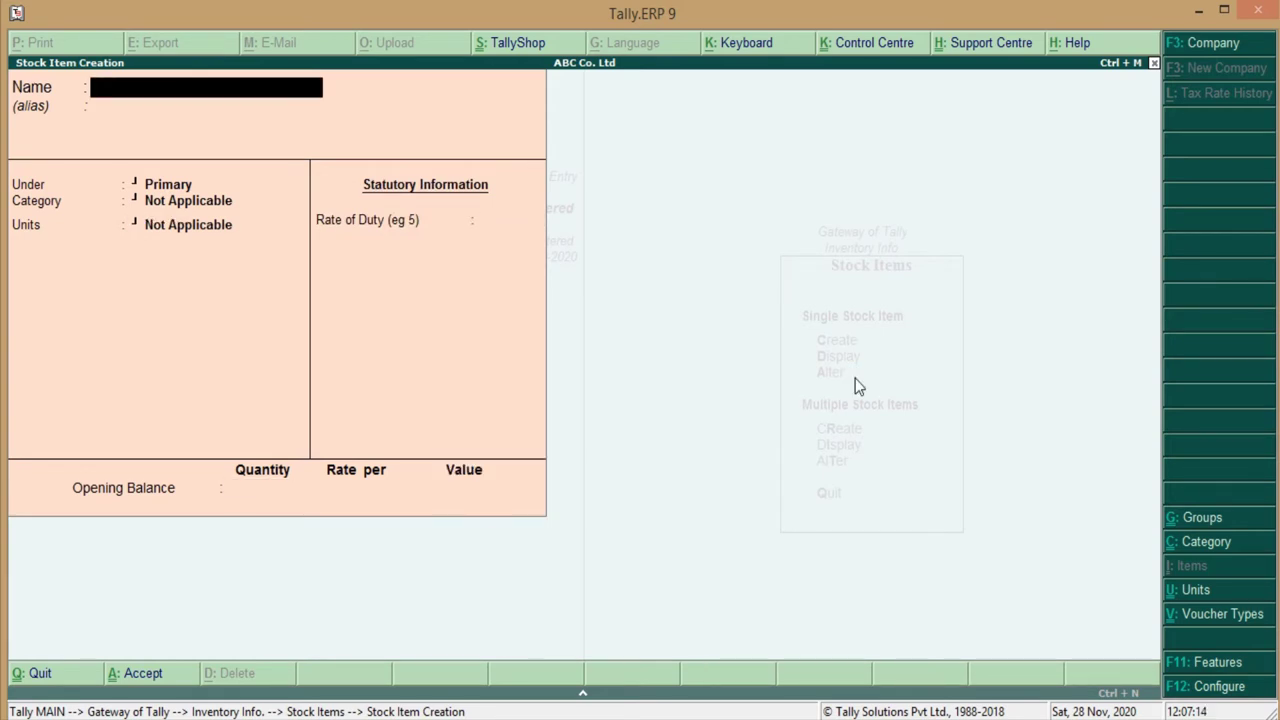
- Close the stock item form and back out to the Gateway of Tally
key("Escape")
key("Return")
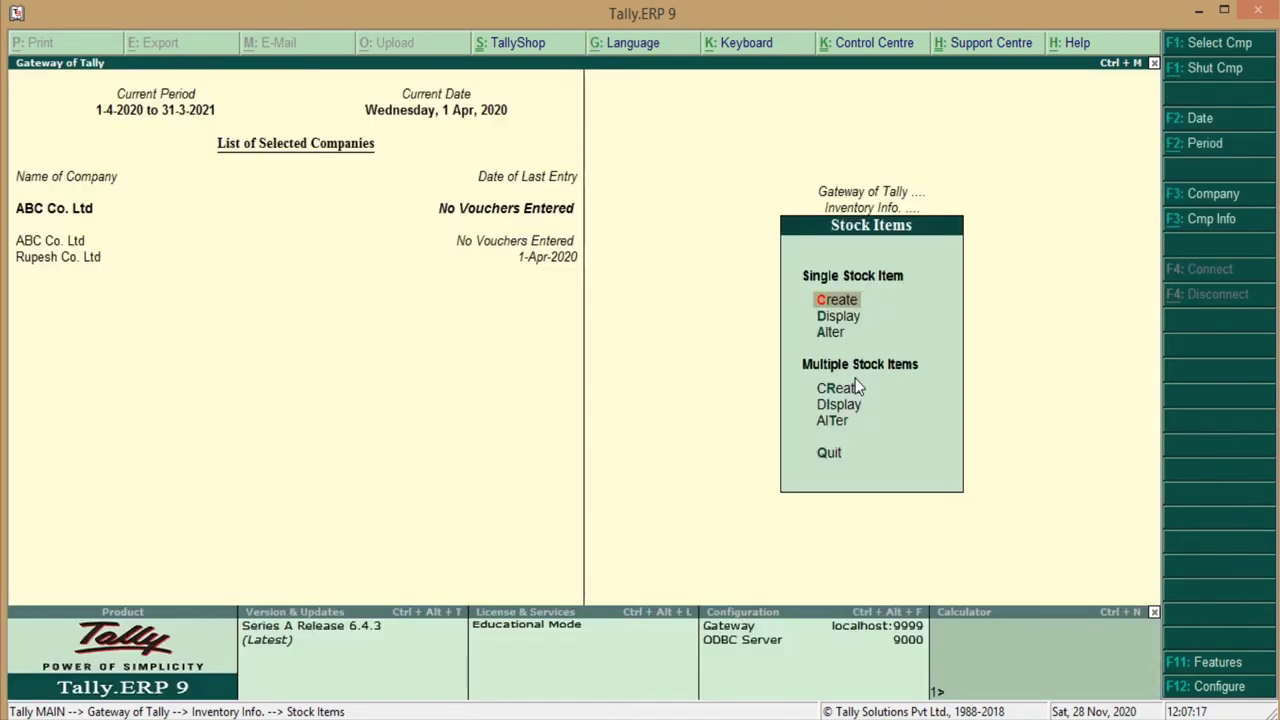
key("Escape")
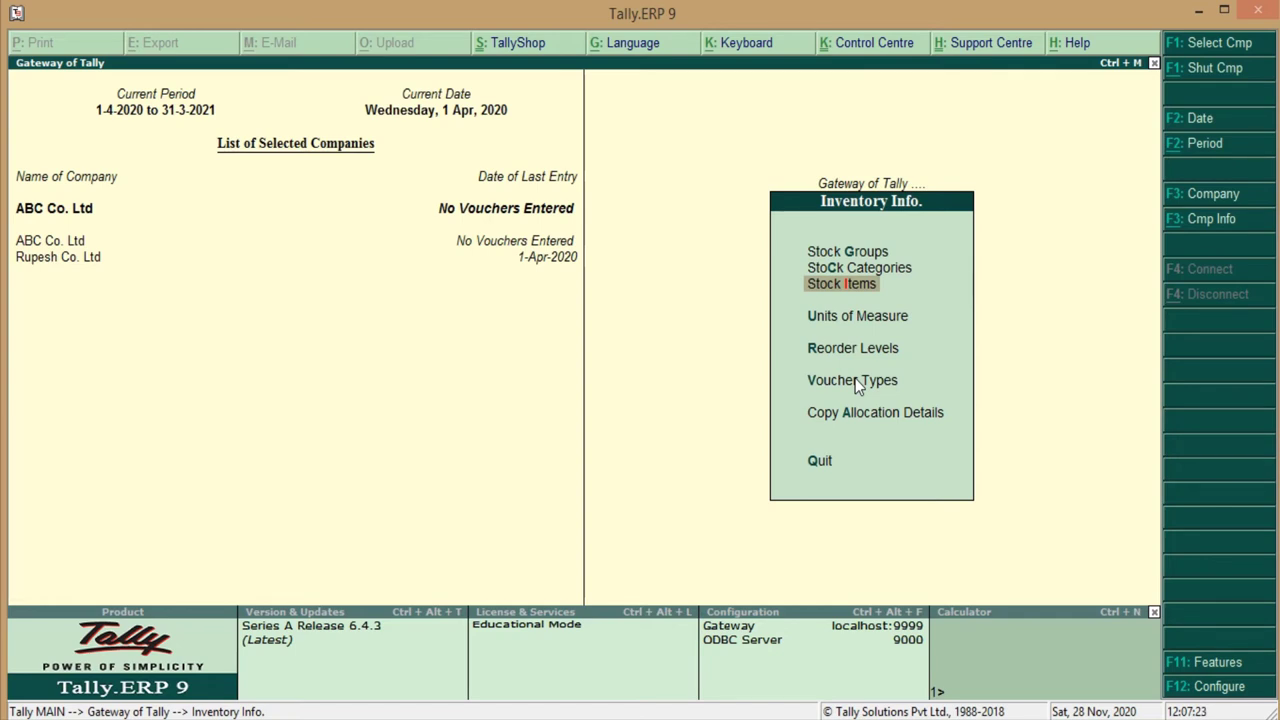
key("Escape")
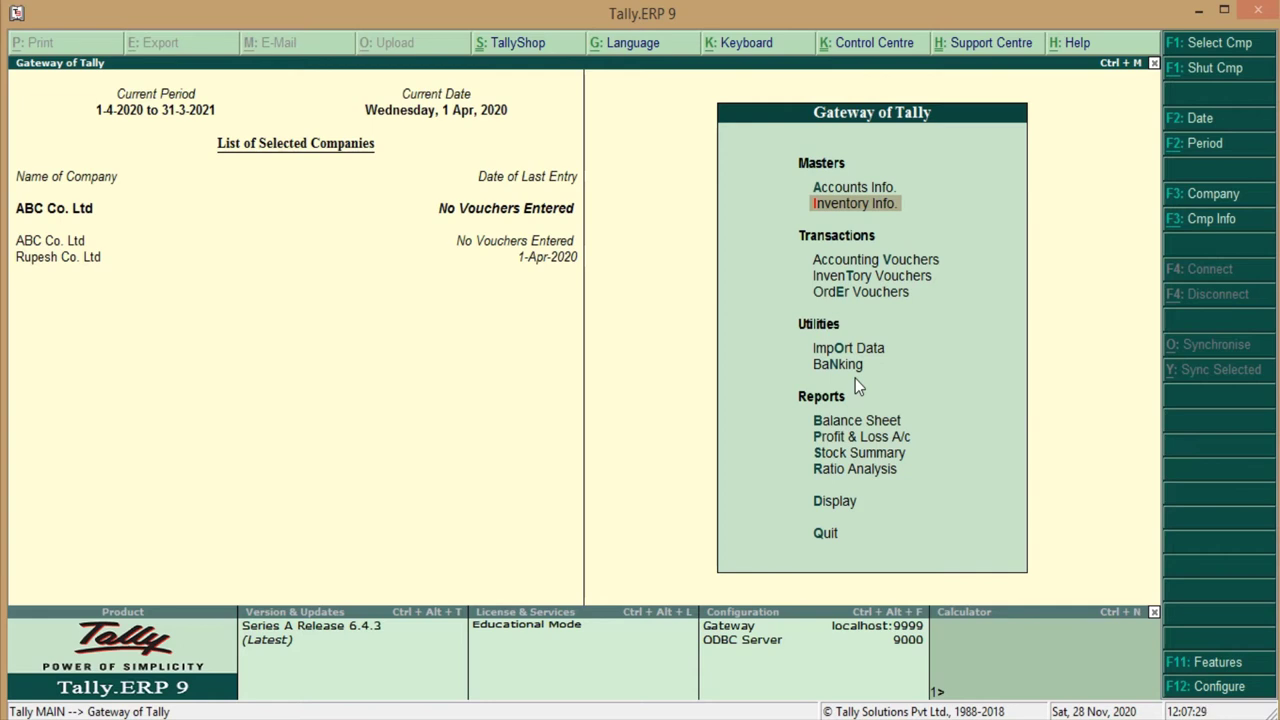
key("alt+Tab")
scroll(750, 444, "up", 2)
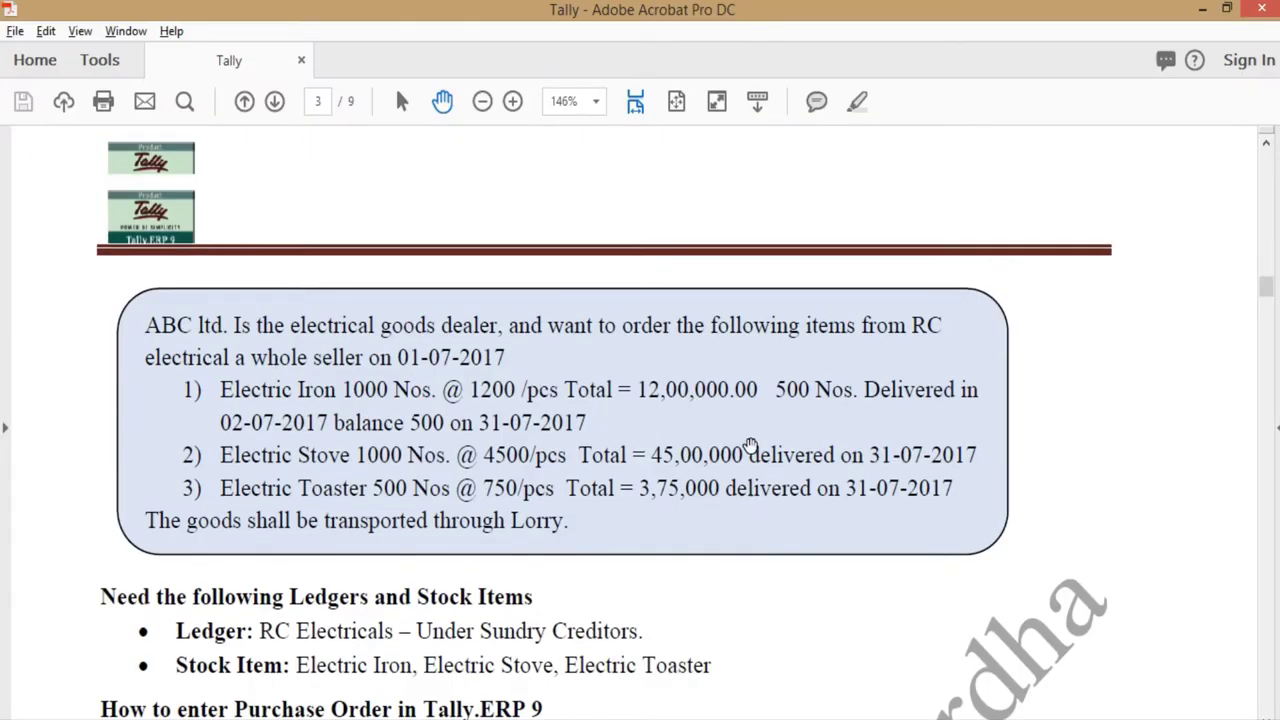
scroll(750, 444, "up", 10)
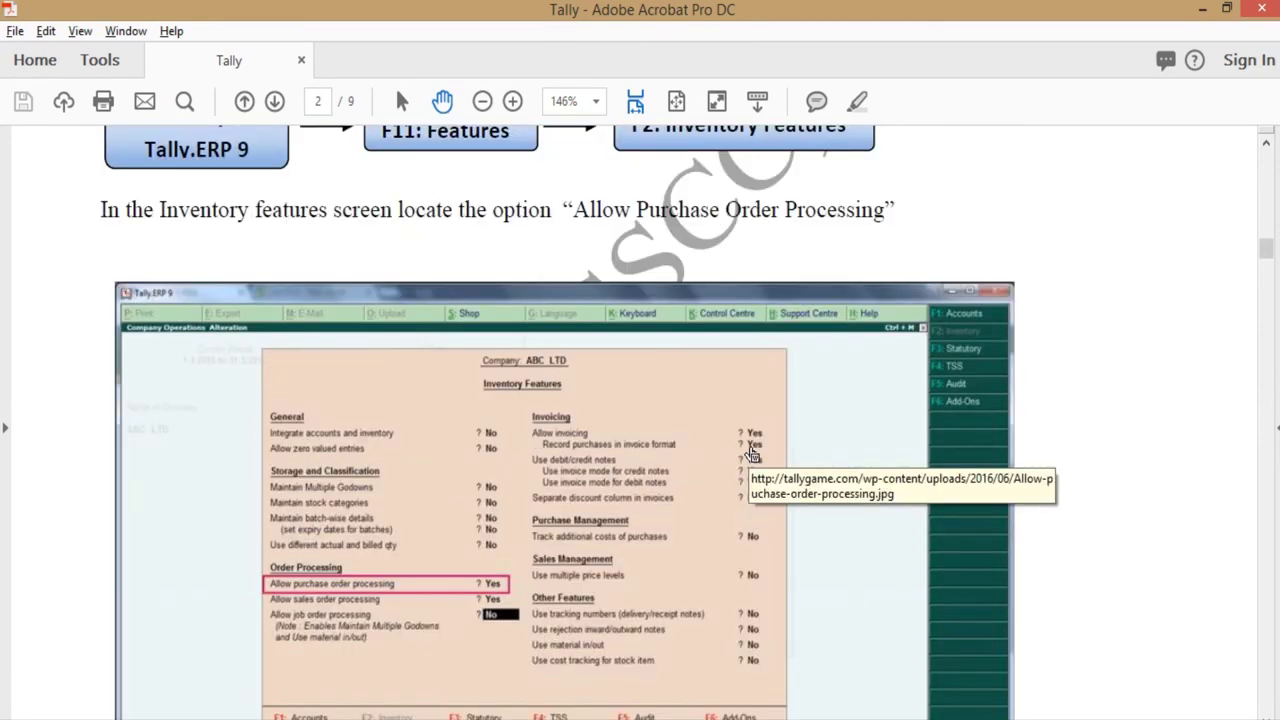
scroll(752, 452, "down", 10)
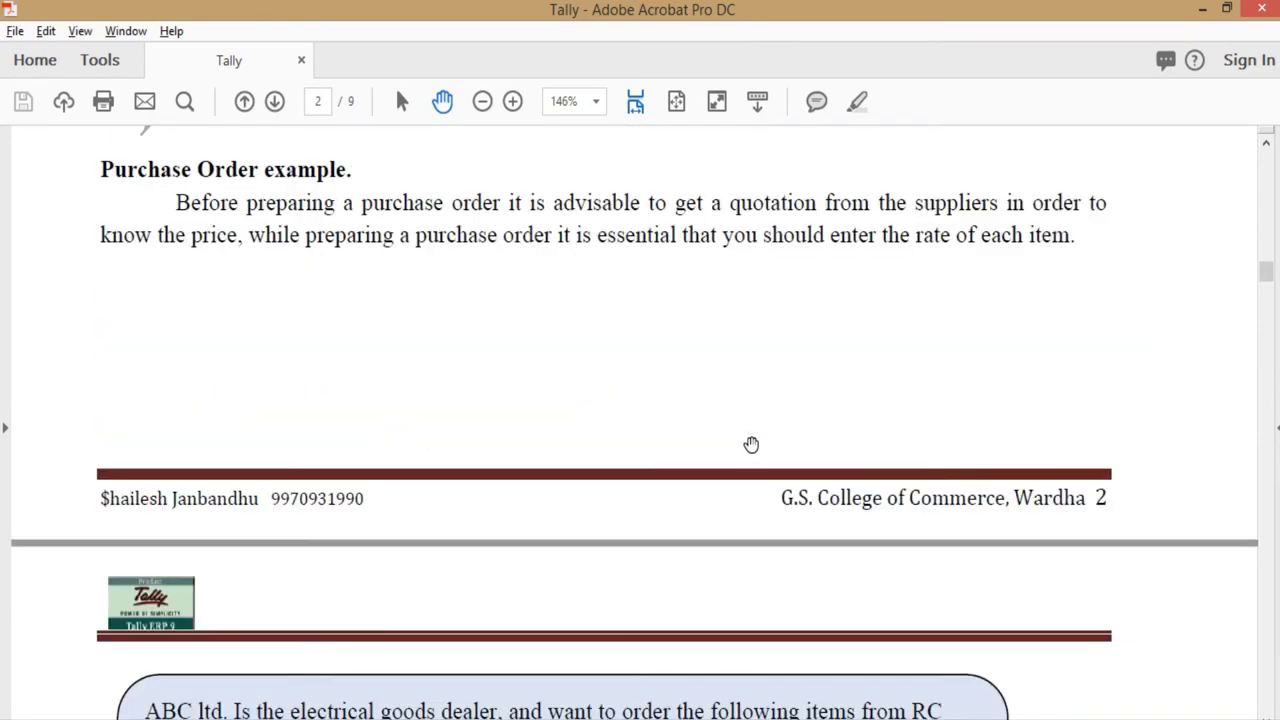
key("alt+Tab")
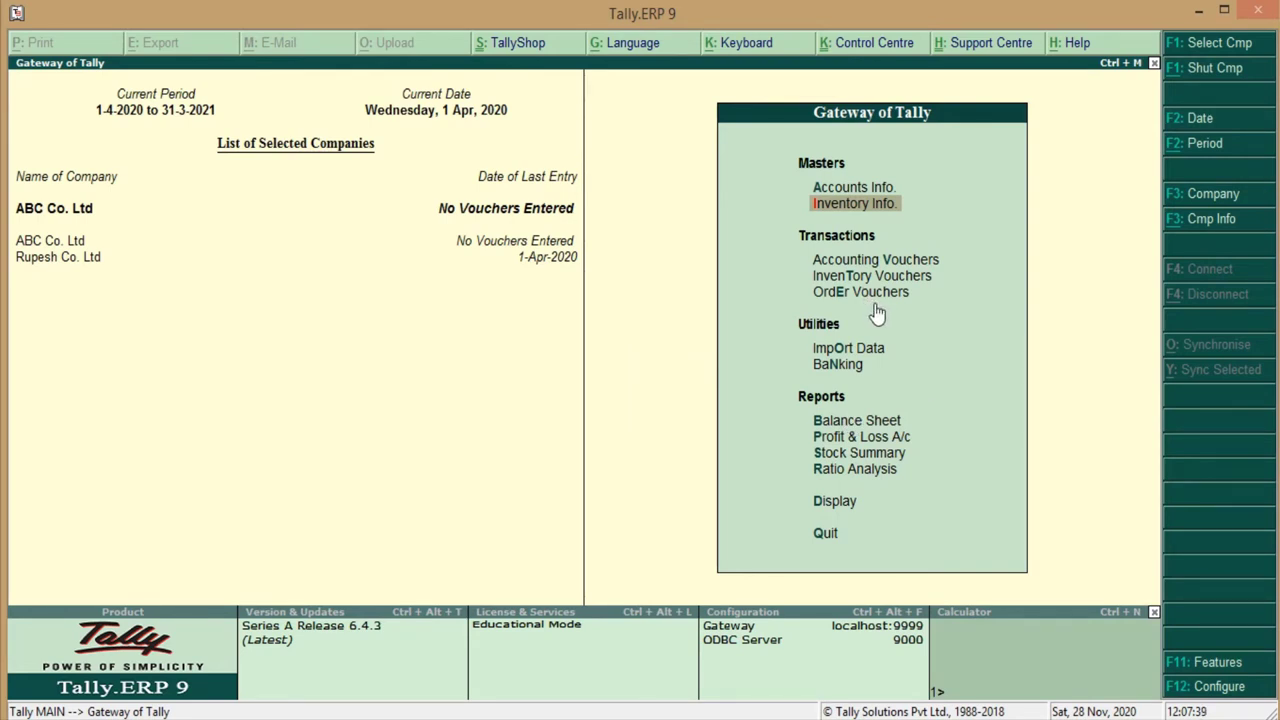
- Open order voucher creation and switch it to Purchase Order No. 1 dated 1-Apr-2020
key("Down")
key("Down")
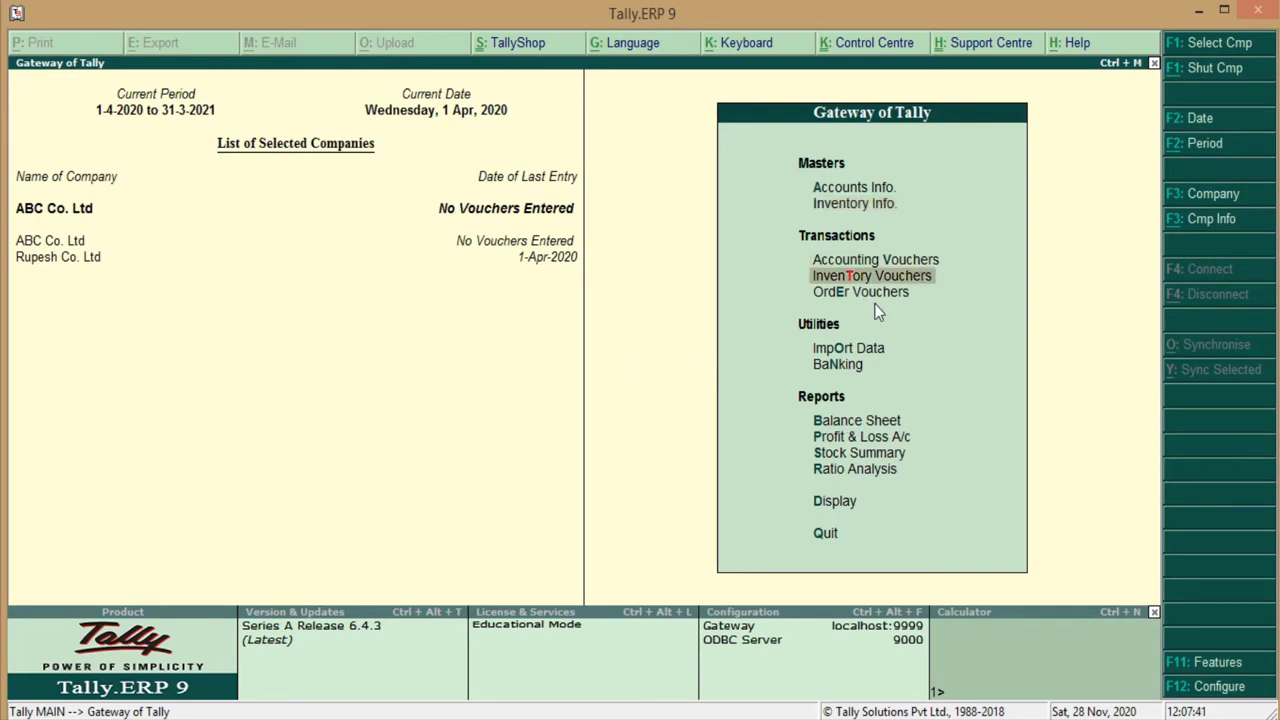
key("Down")
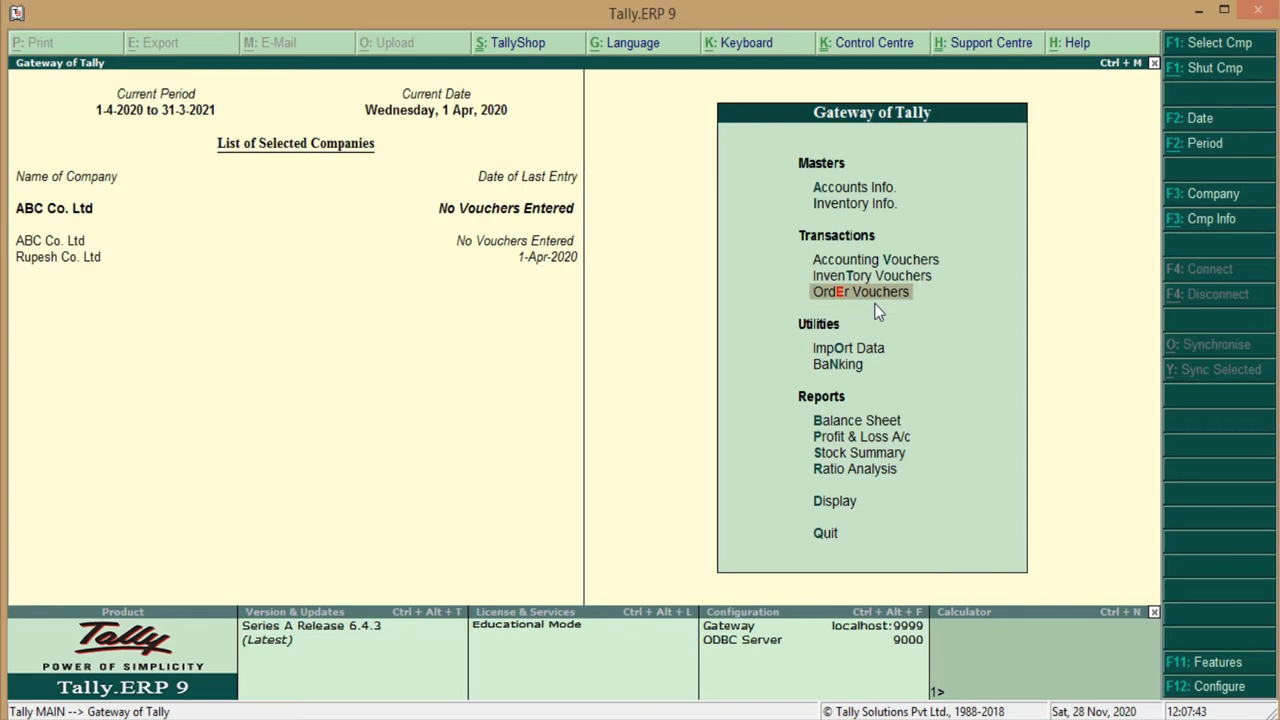
key("Return")
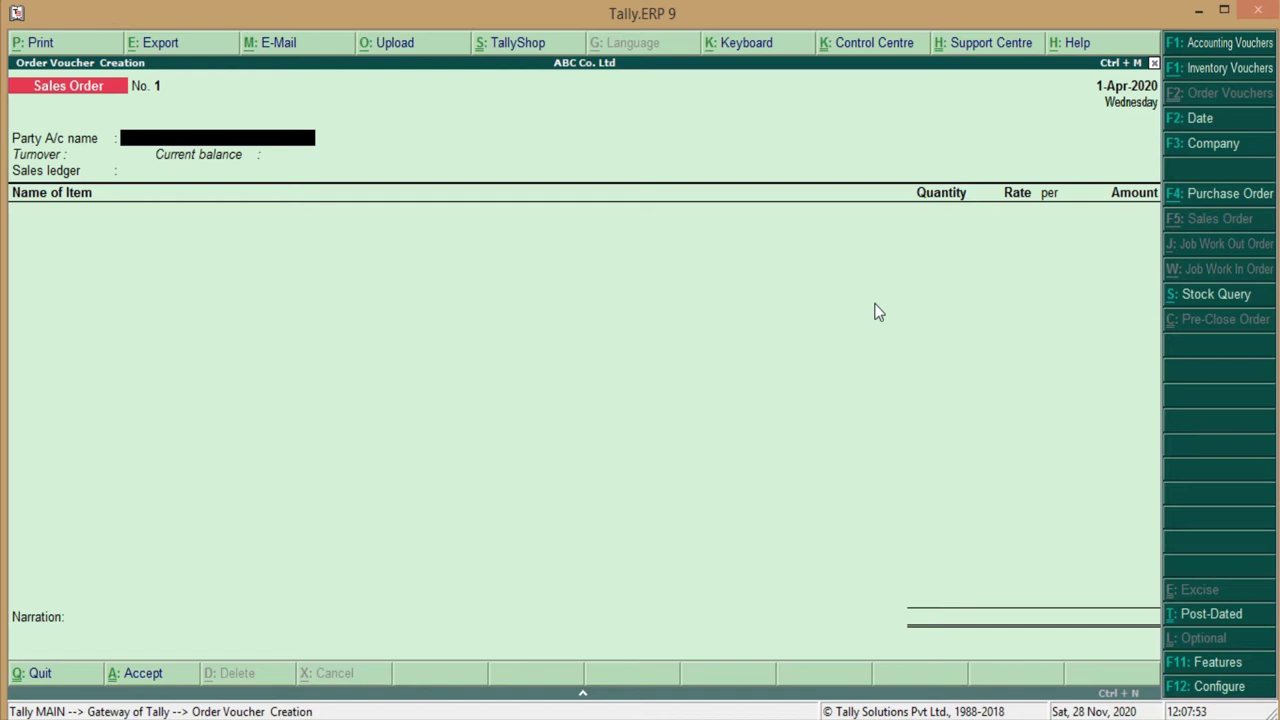
key("F4")
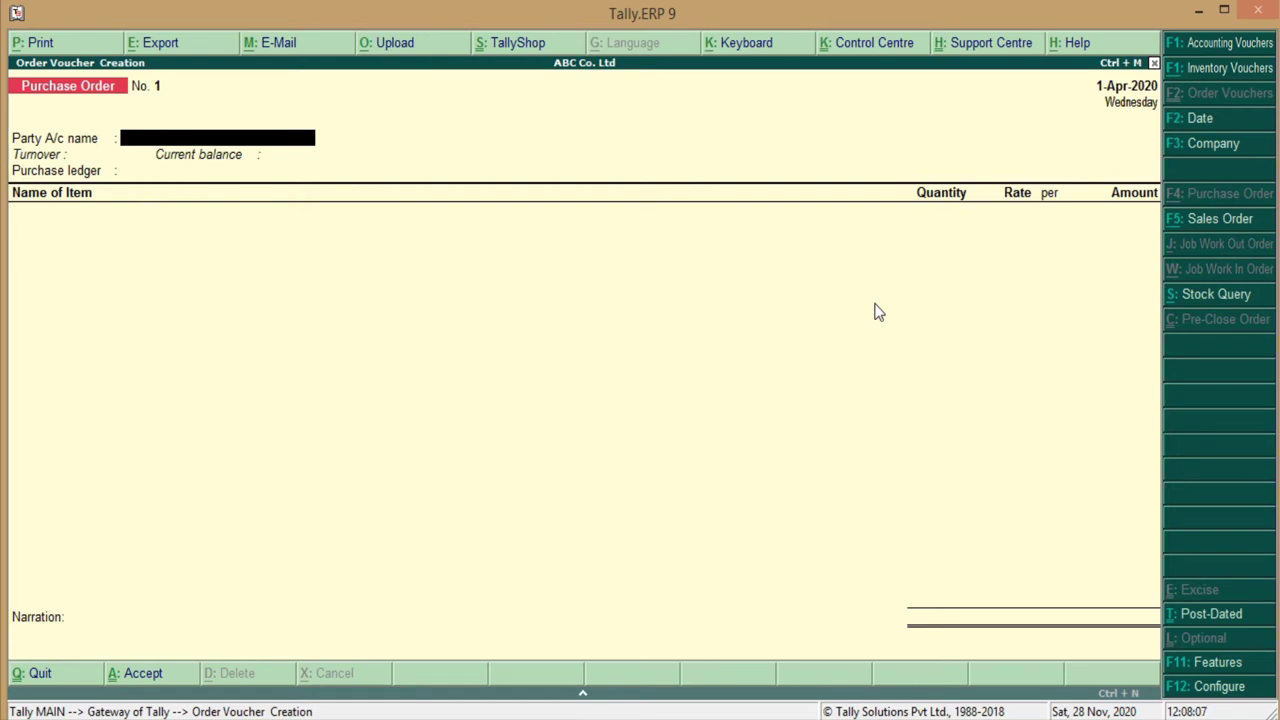
key("F12")
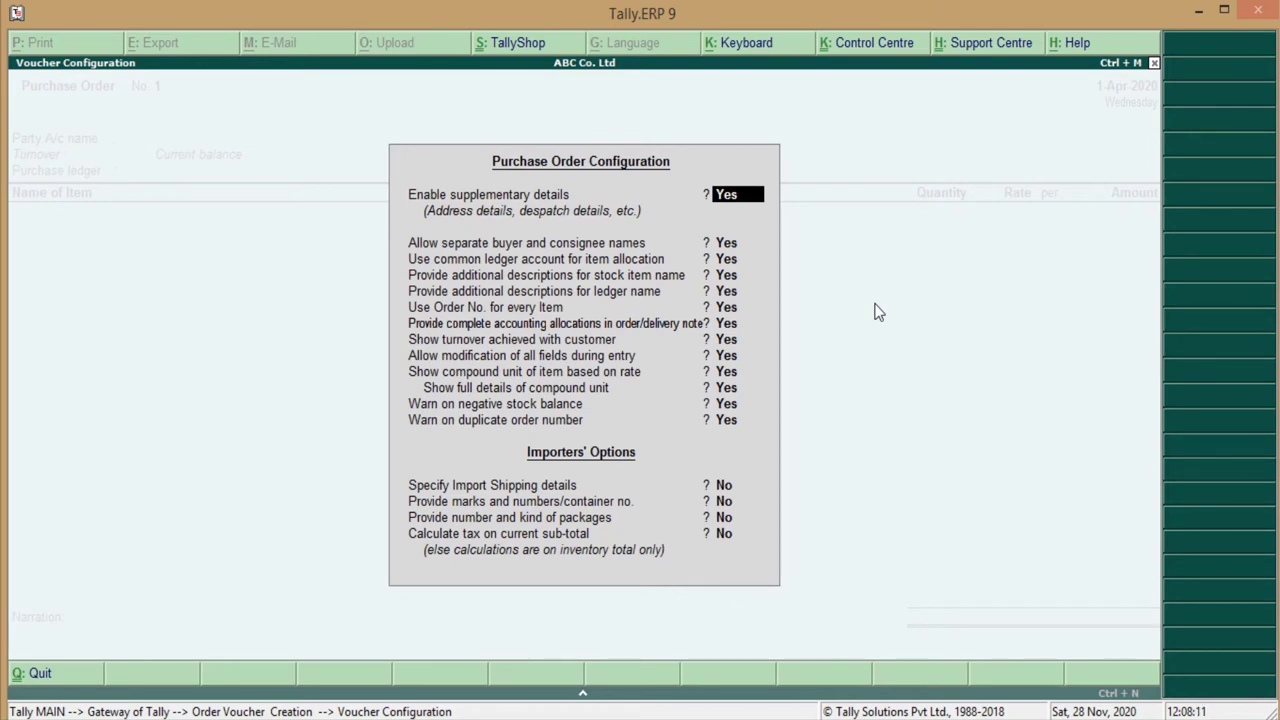
key("Return")
key("Return")
key("Return")
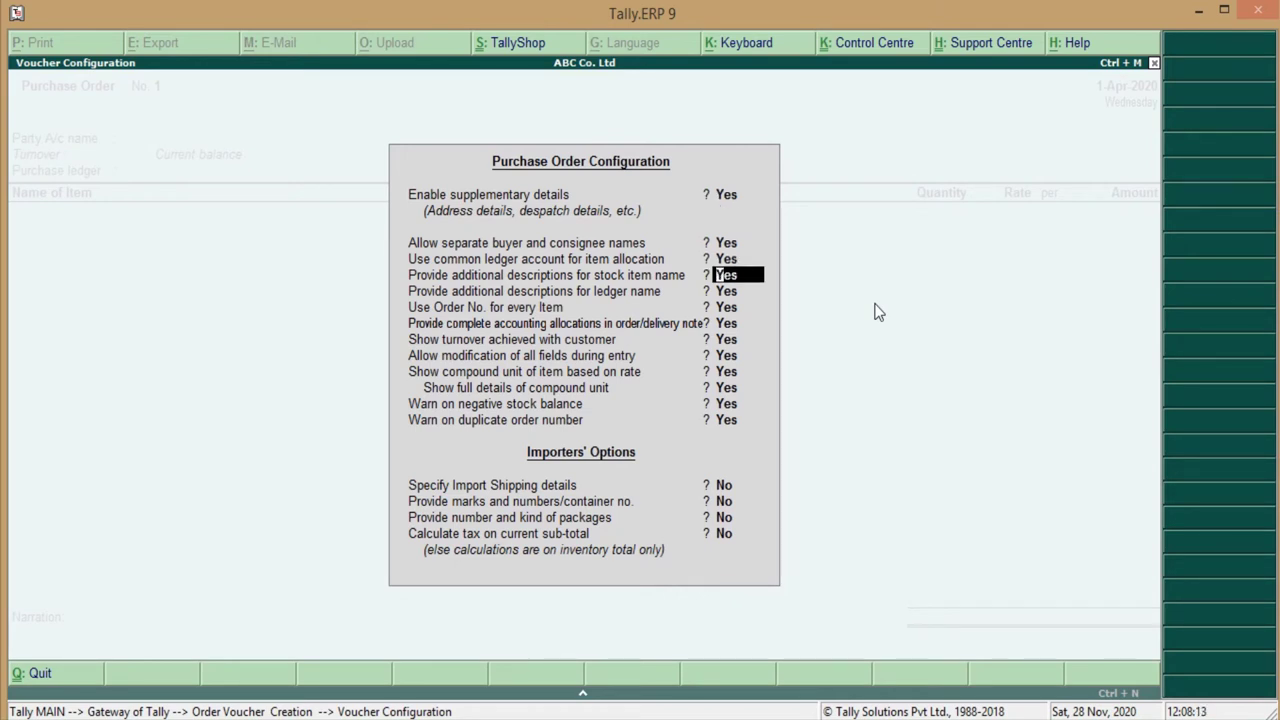
key("Return")
key("Return")
key("Return")
key("Return")
key("Return")
key("Return")
key("Return")
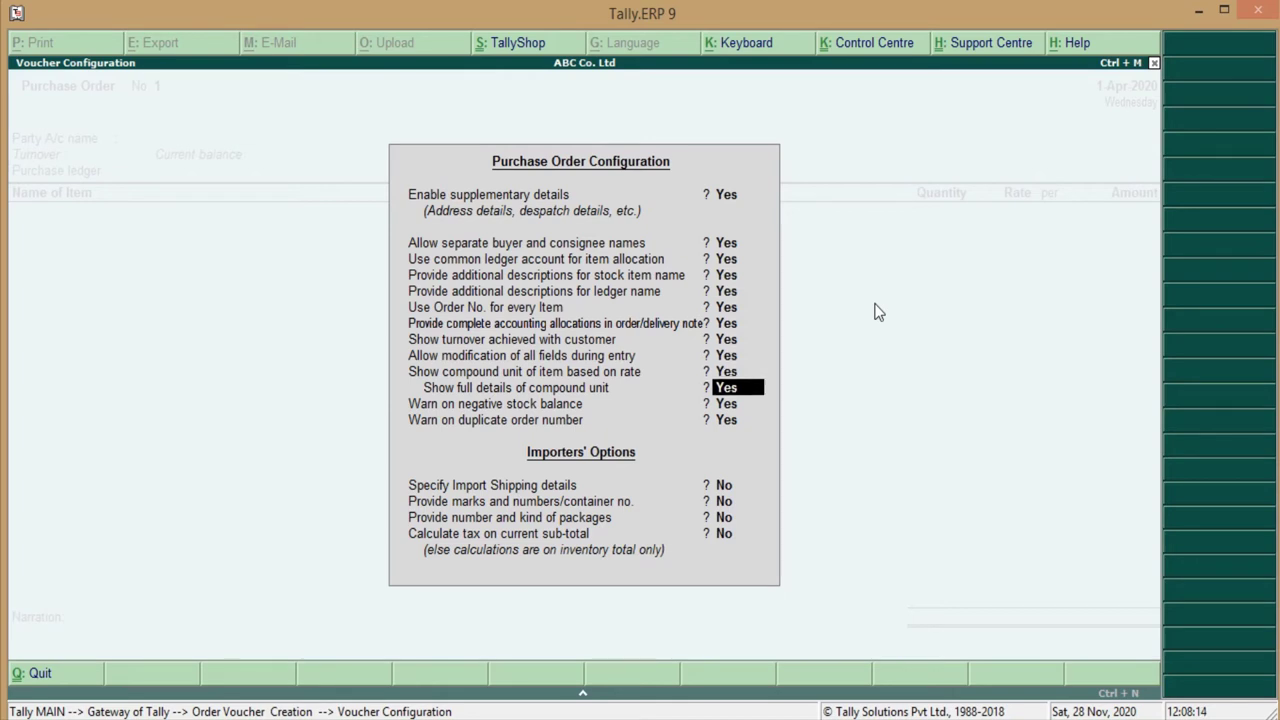
key("Return")
key("Return")
key("Return")
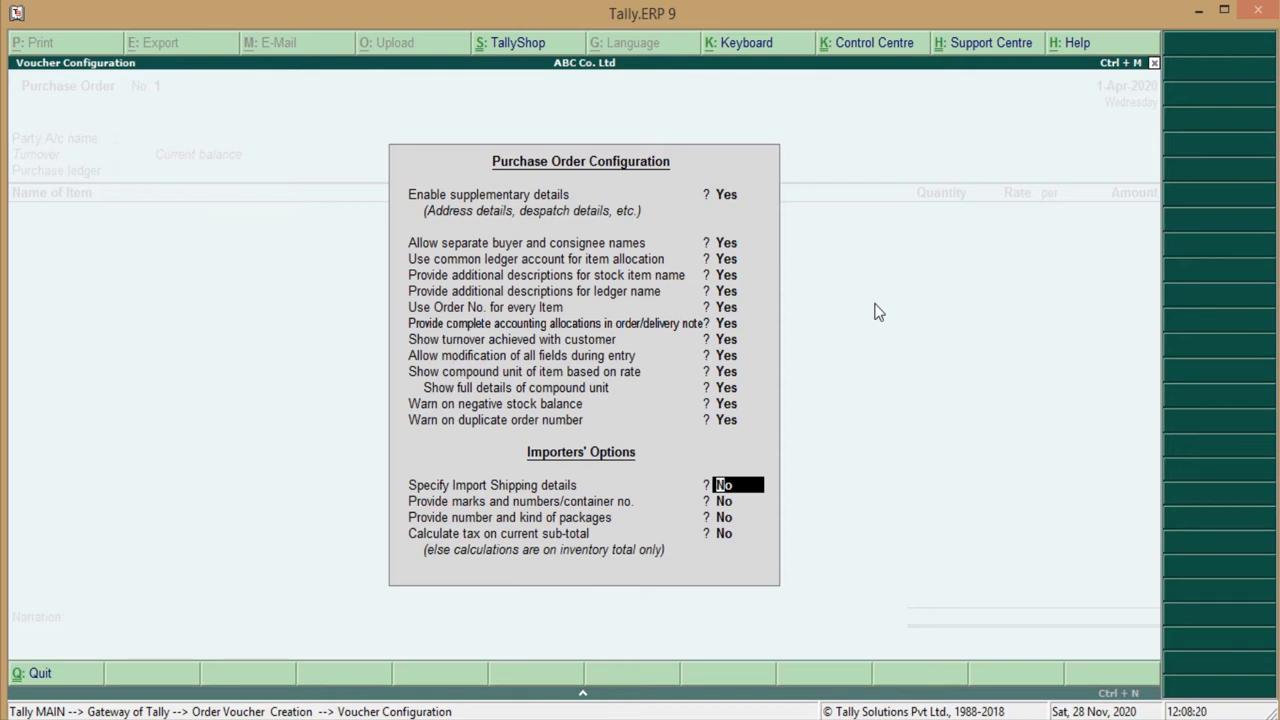
key("Return")
key("Return")
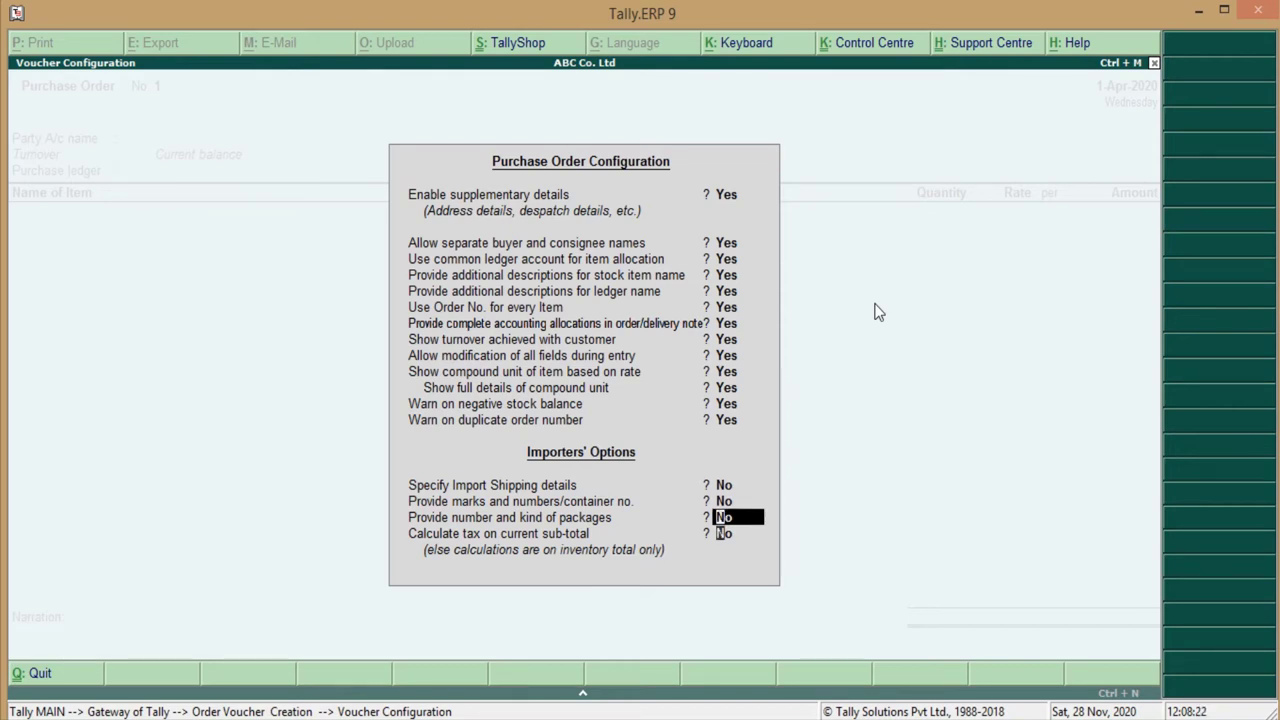
key("Return")
key("Return")
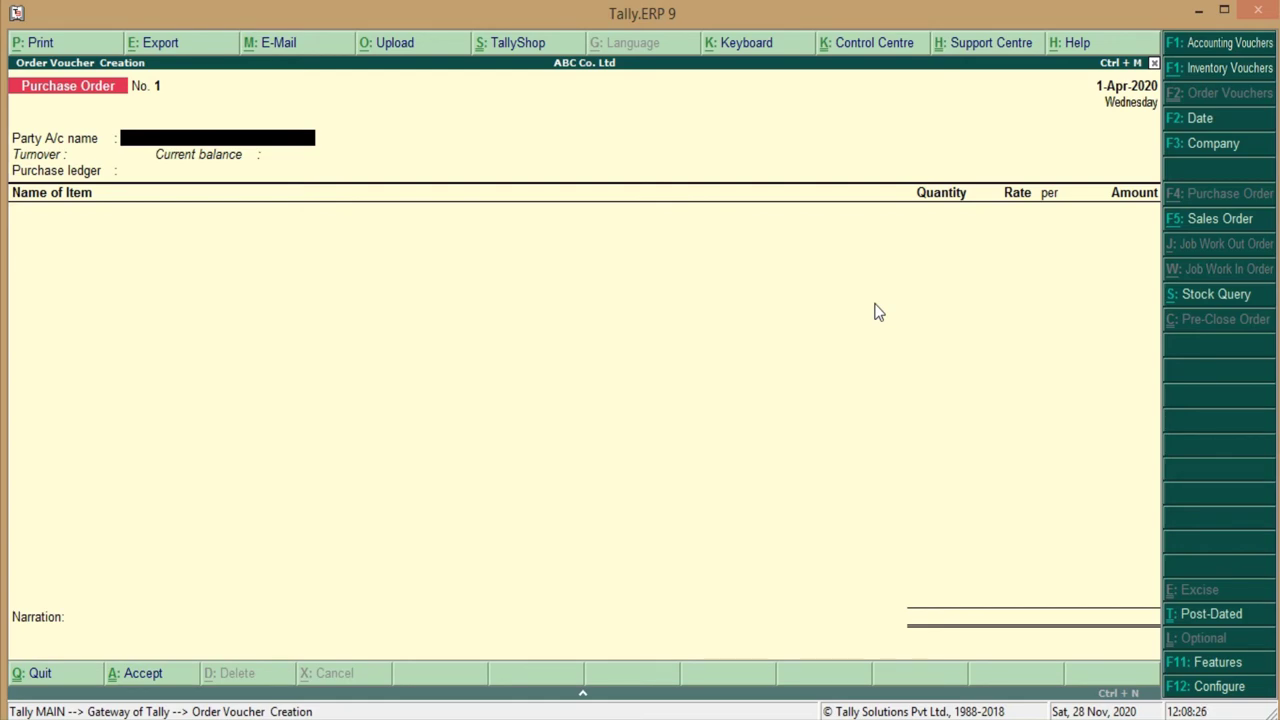
key("alt+Tab")
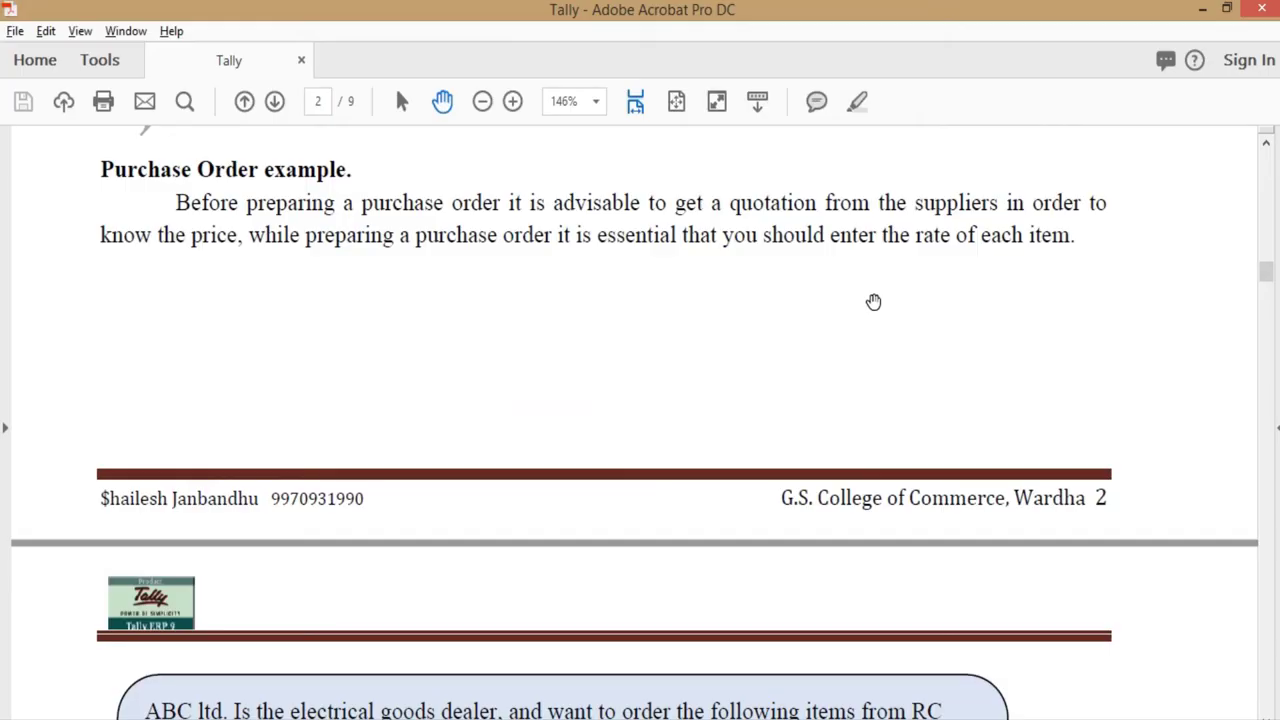
scroll(614, 397, "down", 5)
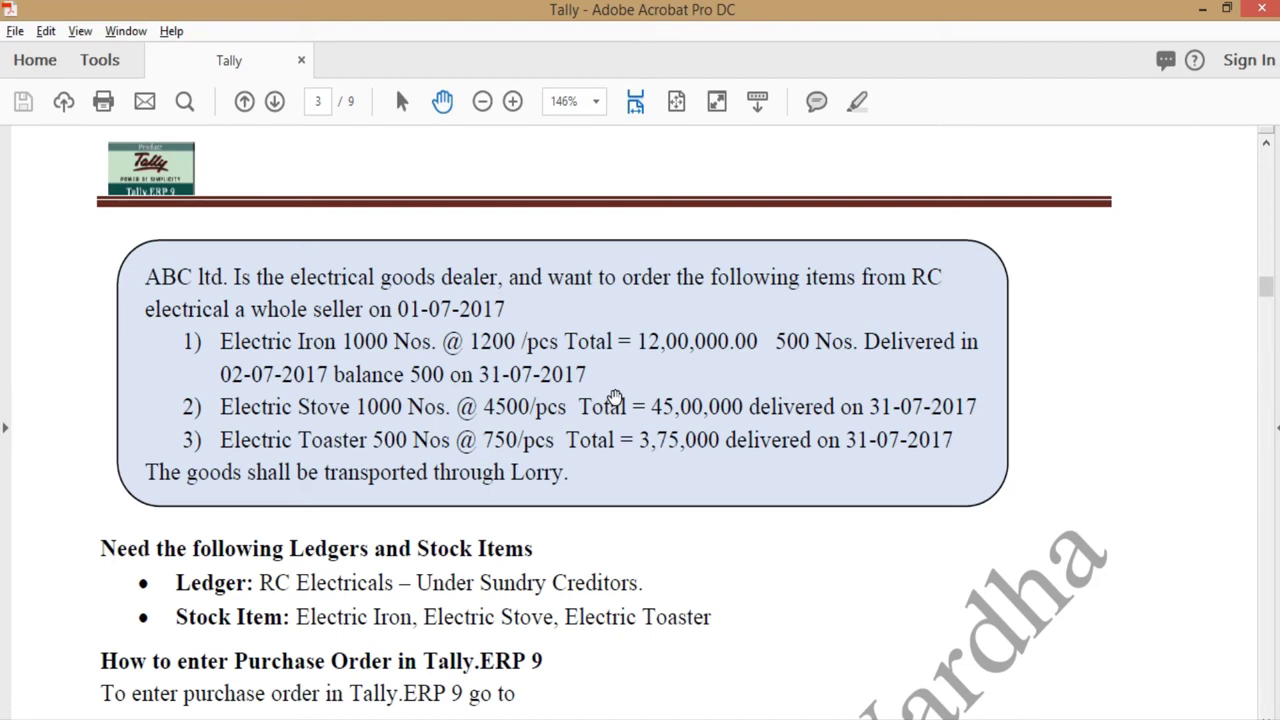
key("alt+Tab")
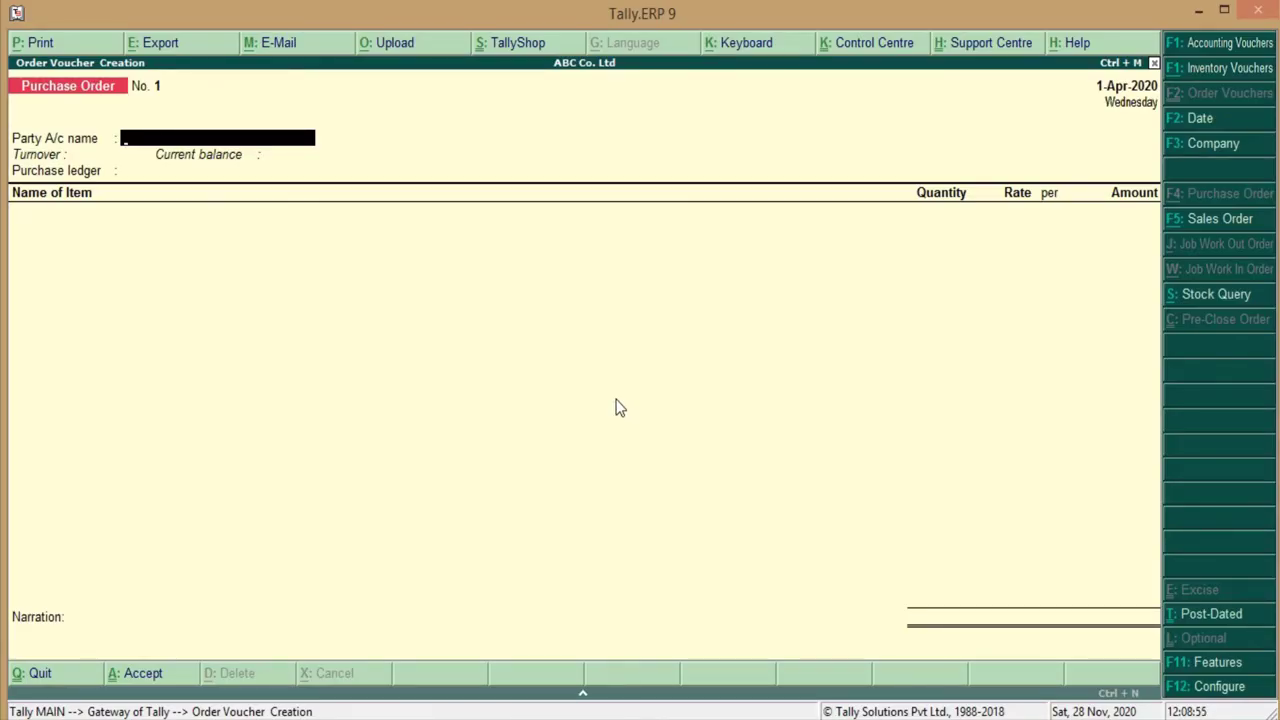
- Choose RC Electrical as the party, keep the state Not Applicable, and set payment terms to Cash
type("R")
key("Return")
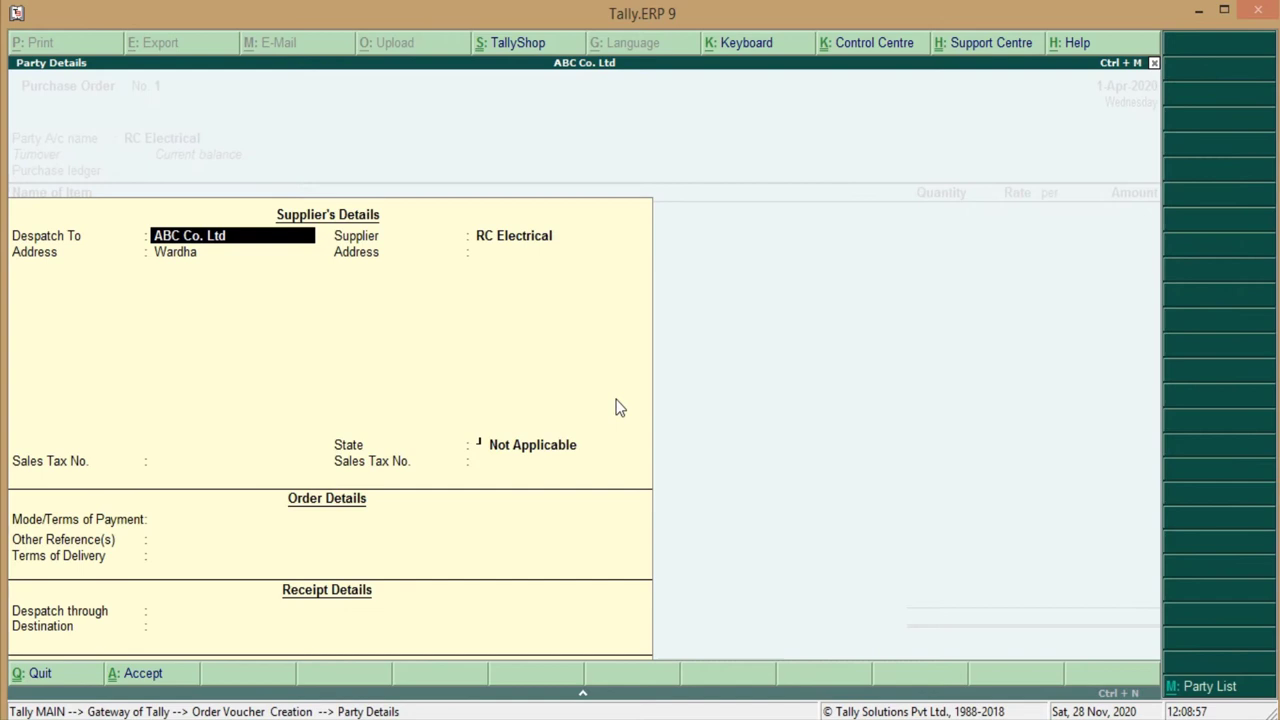
key("Return")
key("Return")
key("Return")
key("Return")
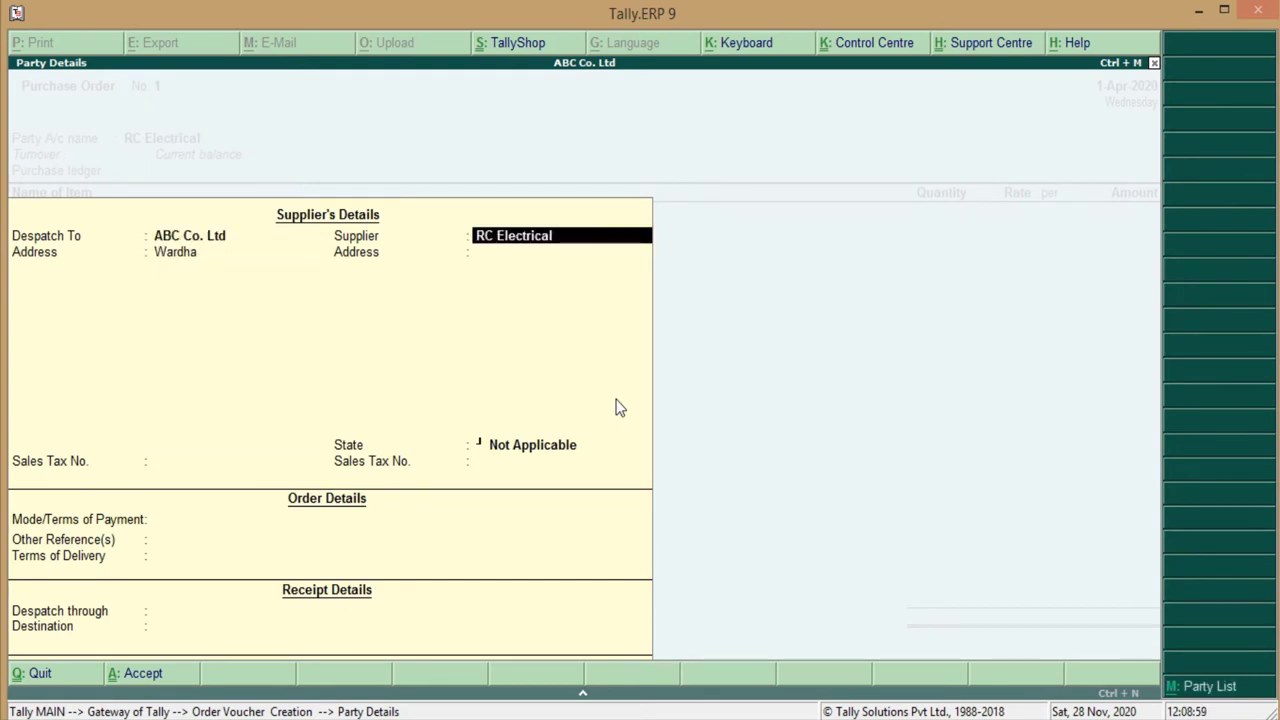
key("Return")
key("Return")
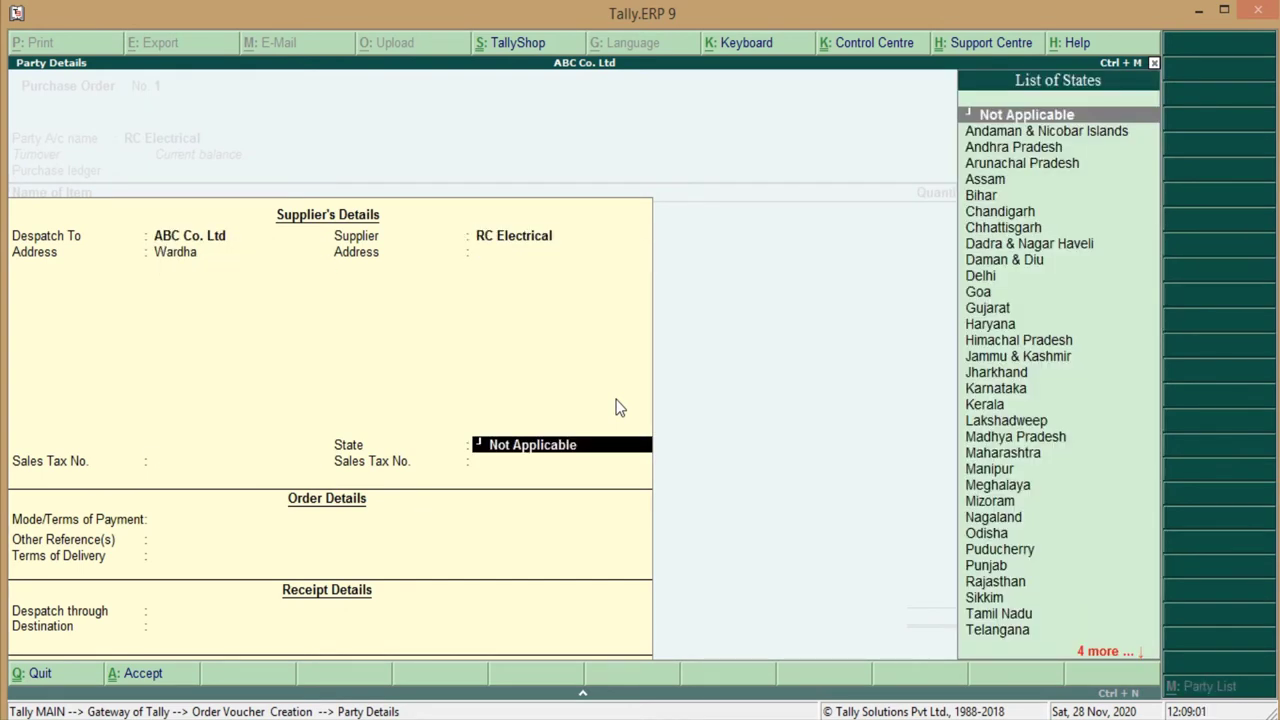
key("Return")
key("Return")
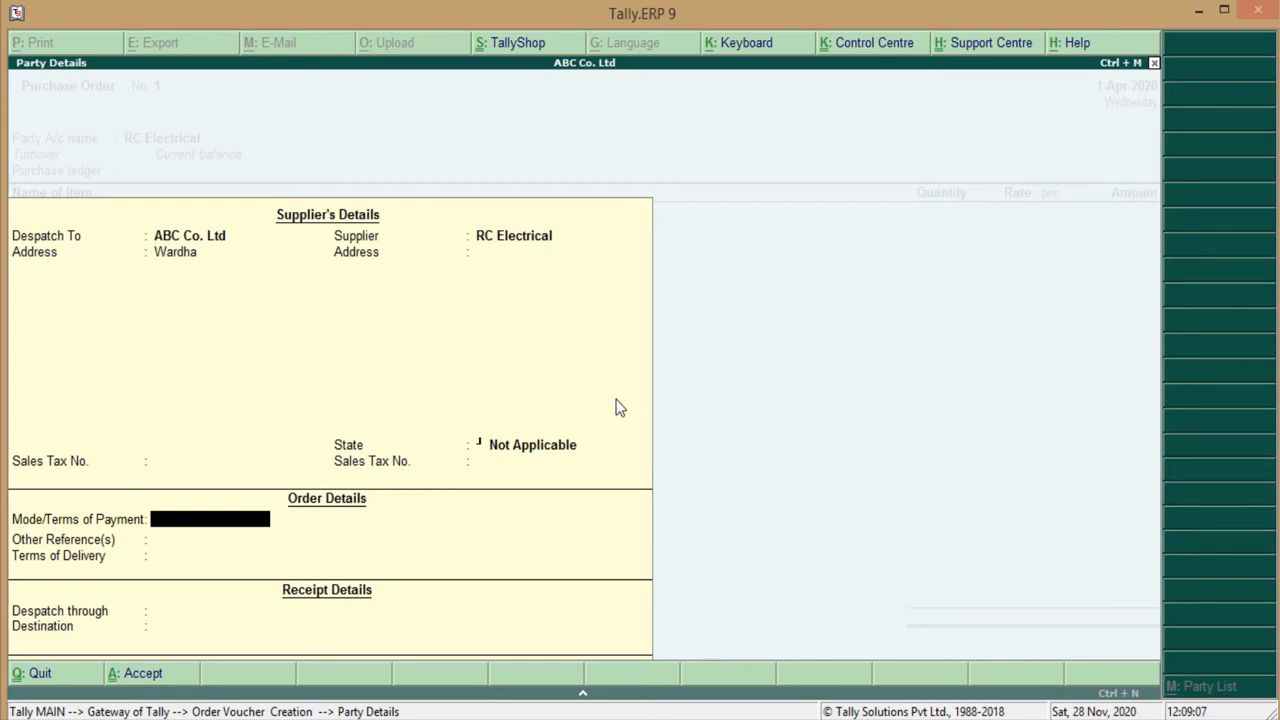
type("Cash")
key("Return")
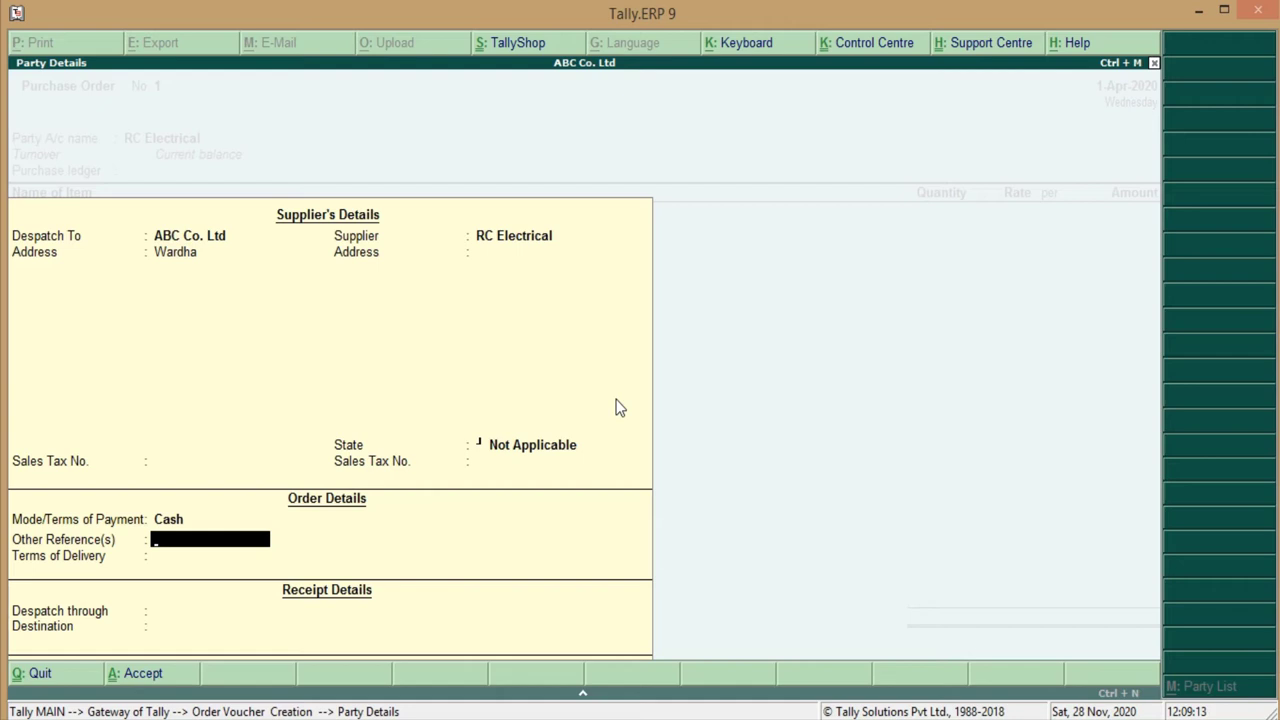
key("Return")
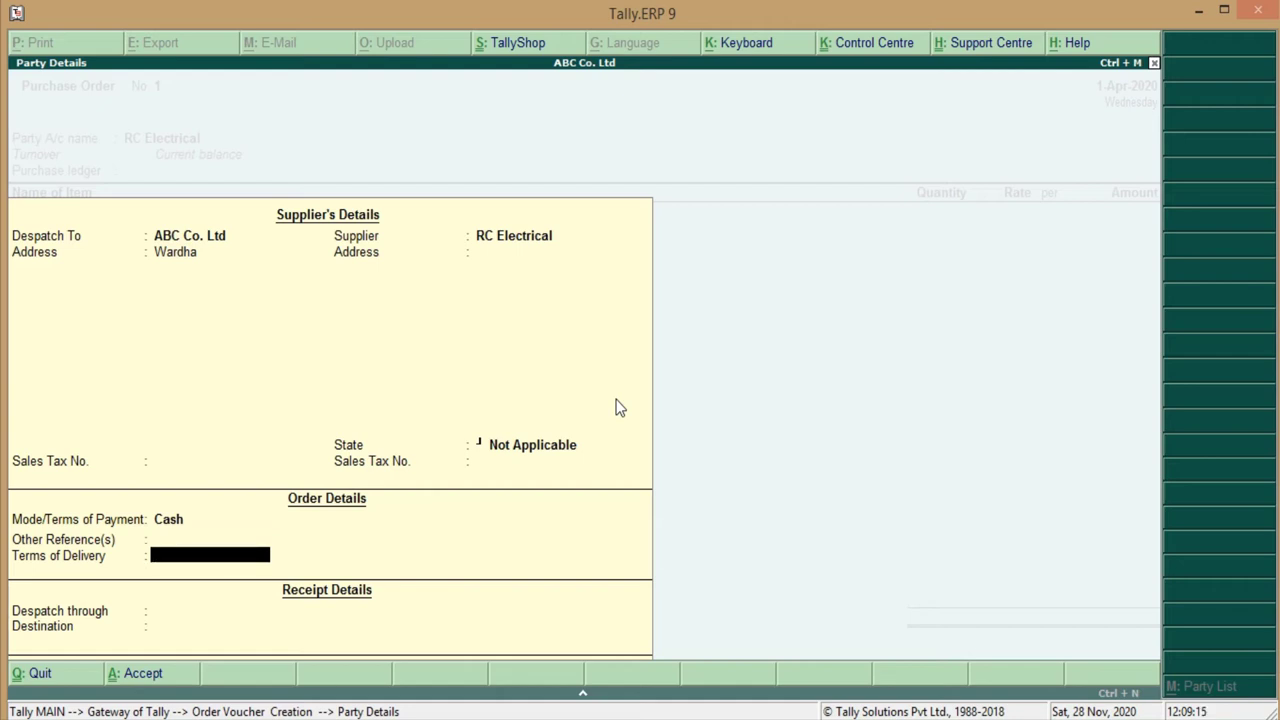
- Set terms of delivery and despatch mode to Lorry and the destination to Wardha
key("alt+Tab")
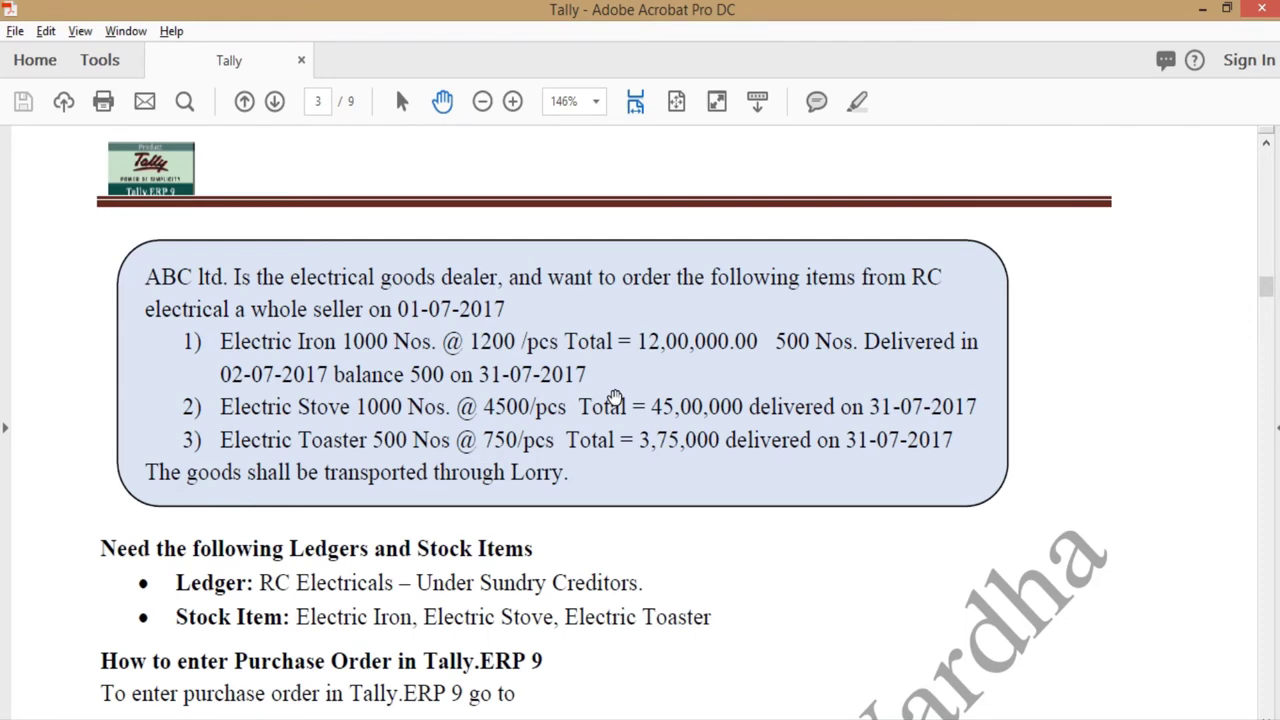
key("alt+Tab")
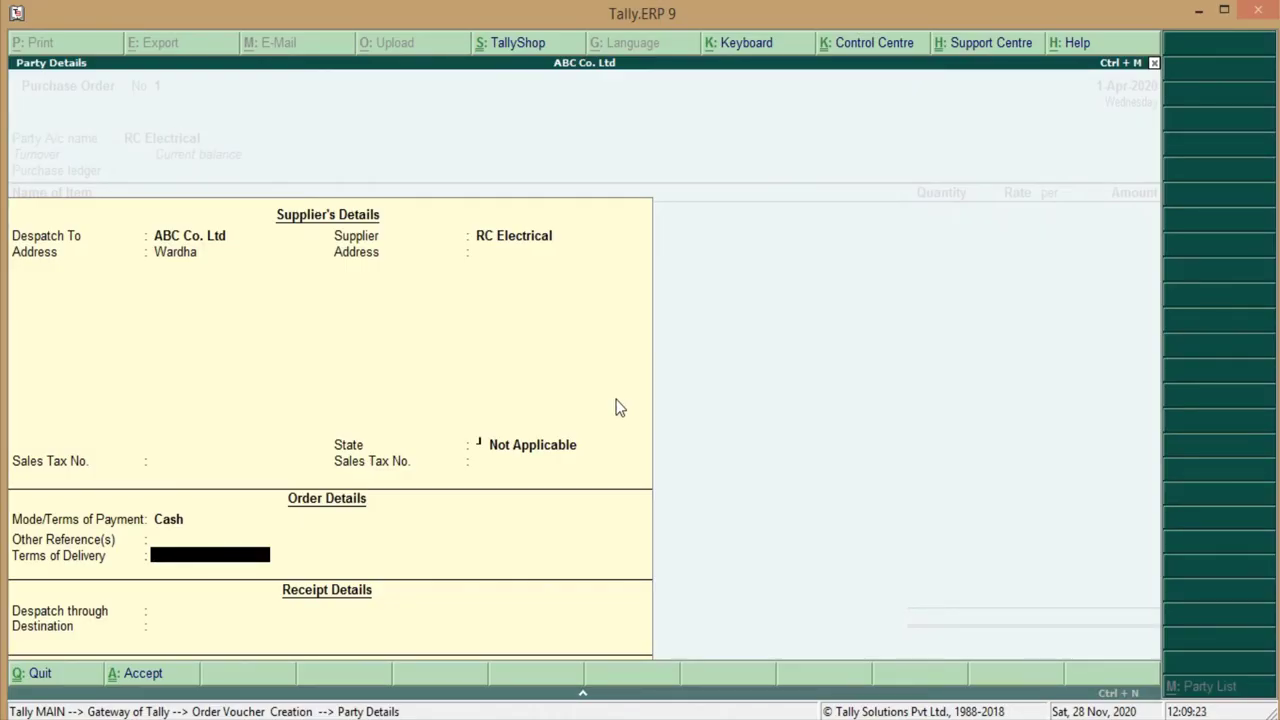
type("Lorry")
key("Return")
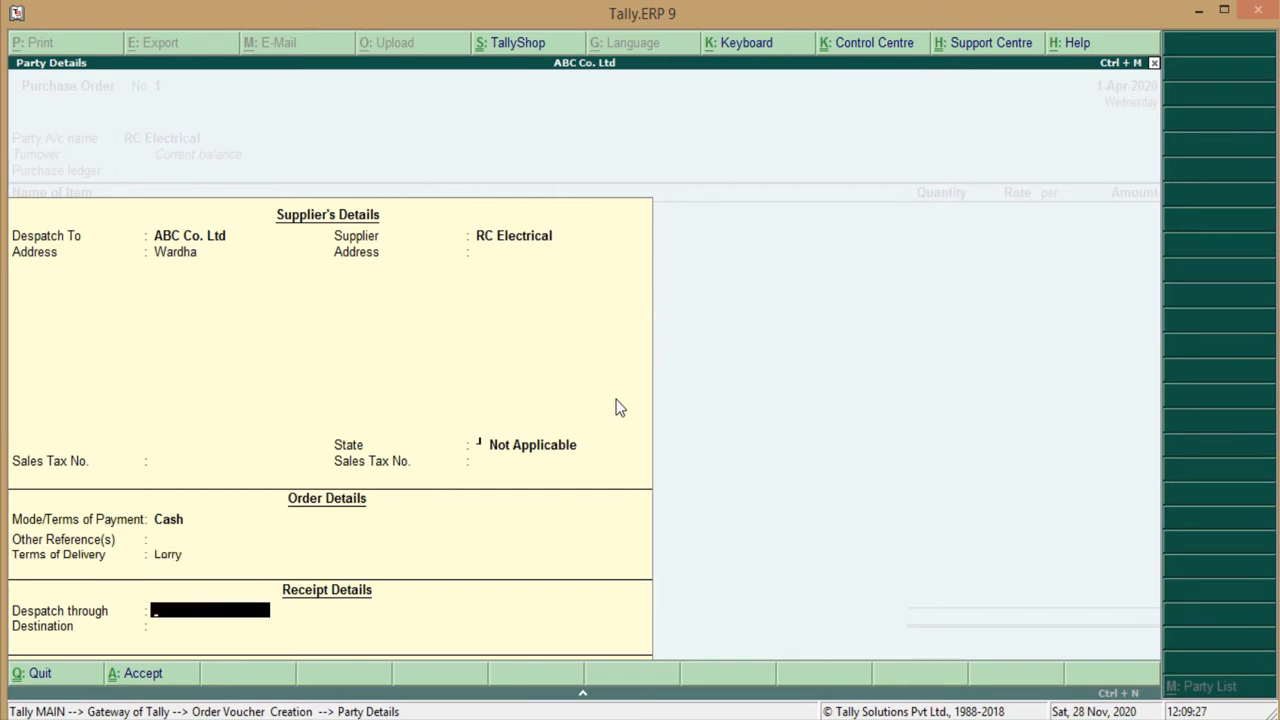
type("Lorry")
key("Return")
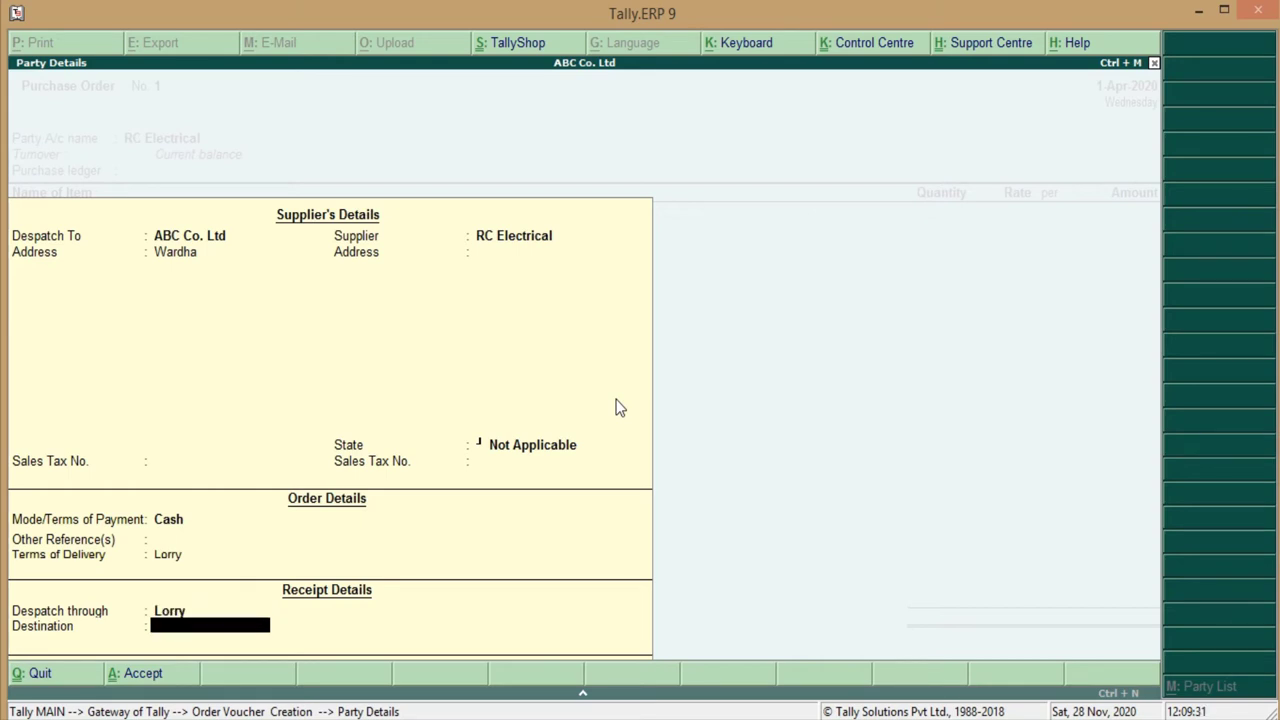
type("Wardga")
key("BackSpace")
key("BackSpace")
type("ha")
key("Return")
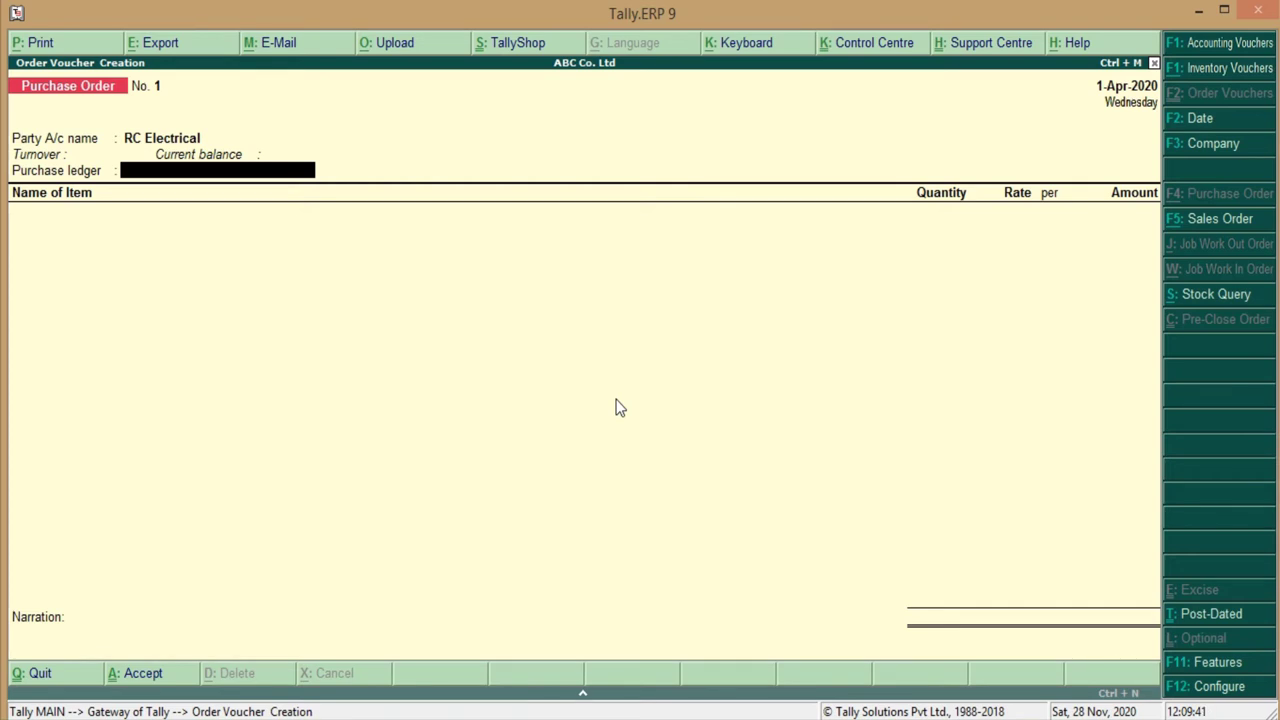
- Create the Purchase A/c ledger under Purchase Accounts with no cost centres as the purchase ledger
key("alt+c")
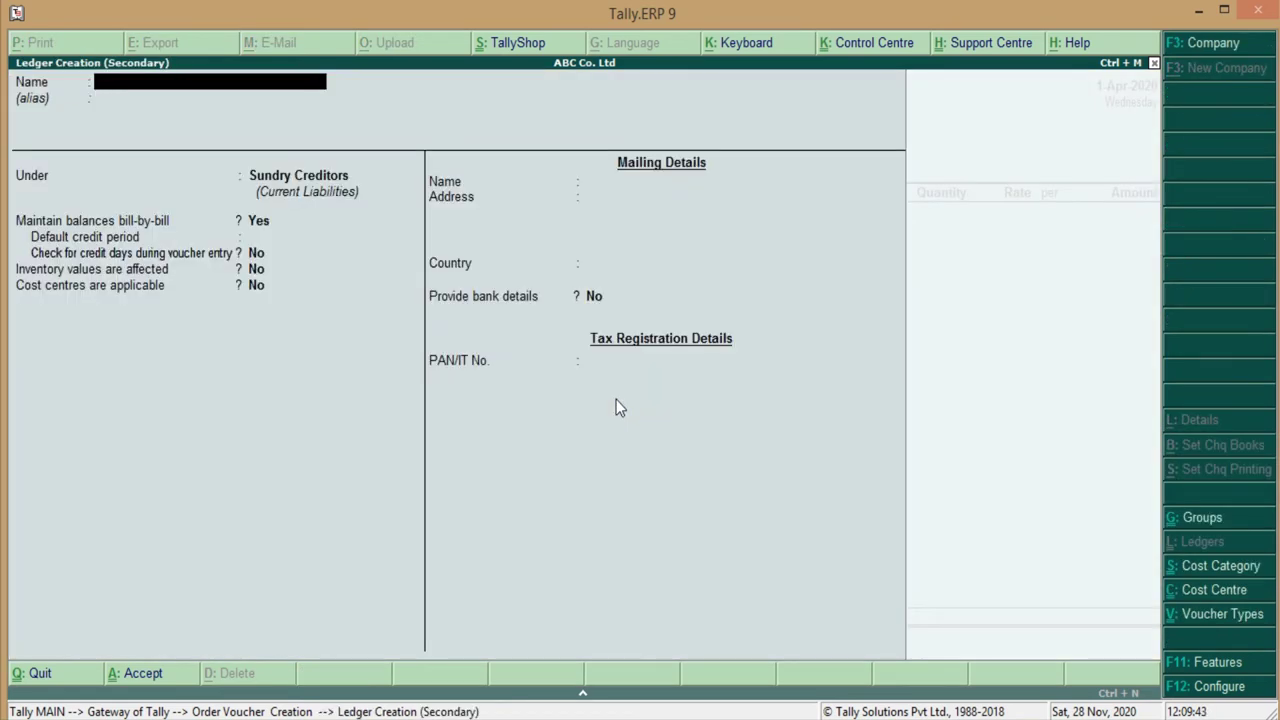
type("P")
type("rpuch")
key("BackSpace")
key("BackSpace")
key("BackSpace")
key("BackSpace")
key("BackSpace")
type("urchase A/c")
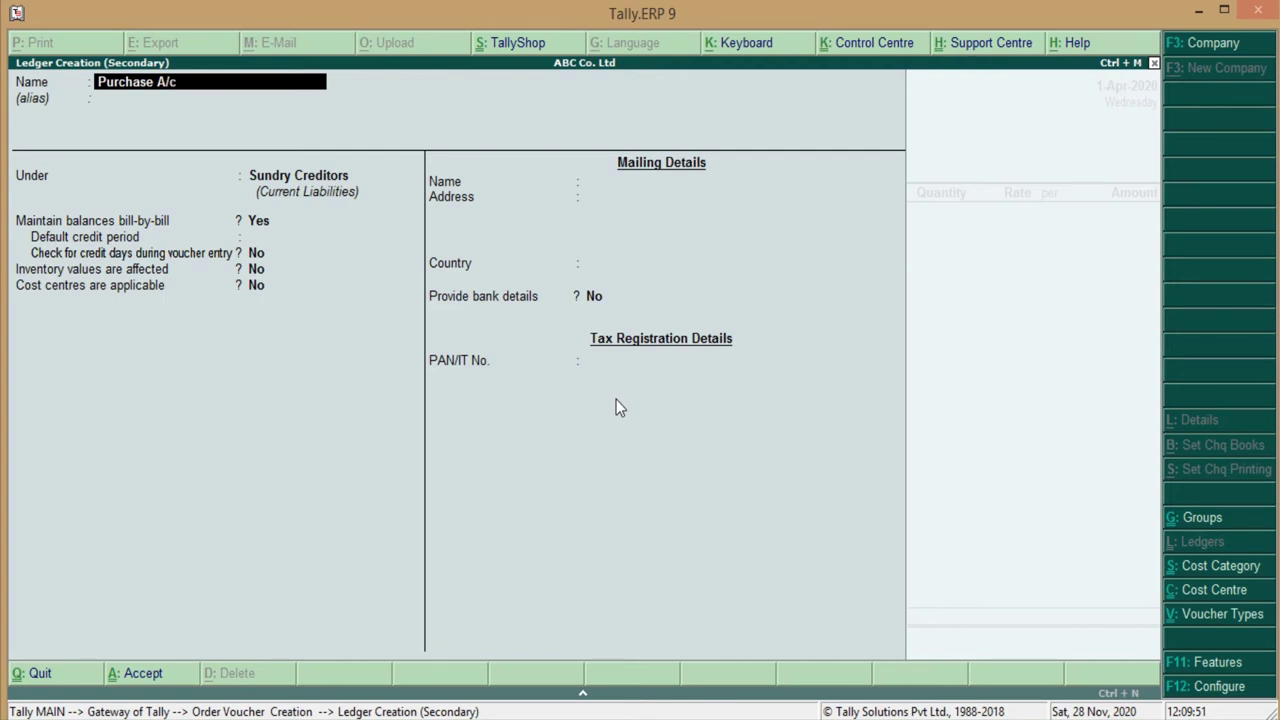
key("Return")
key("Return")
type("Pu")
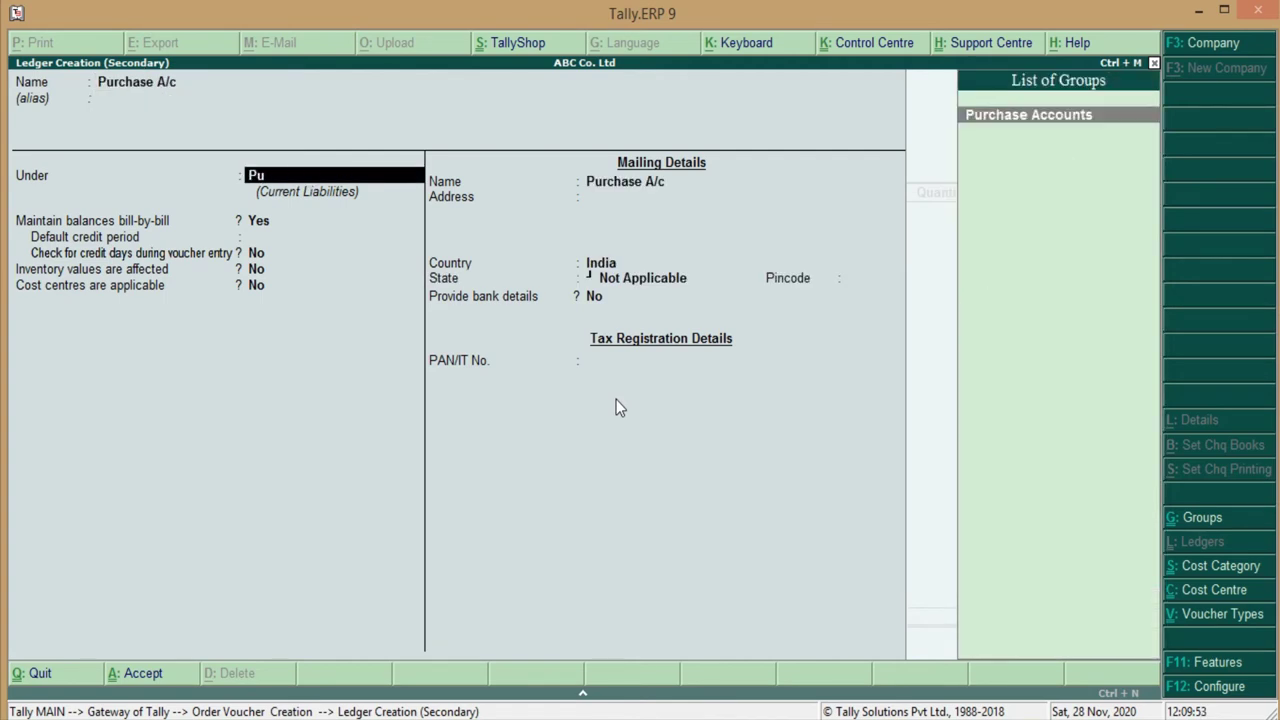
key("Return")
key("Return")
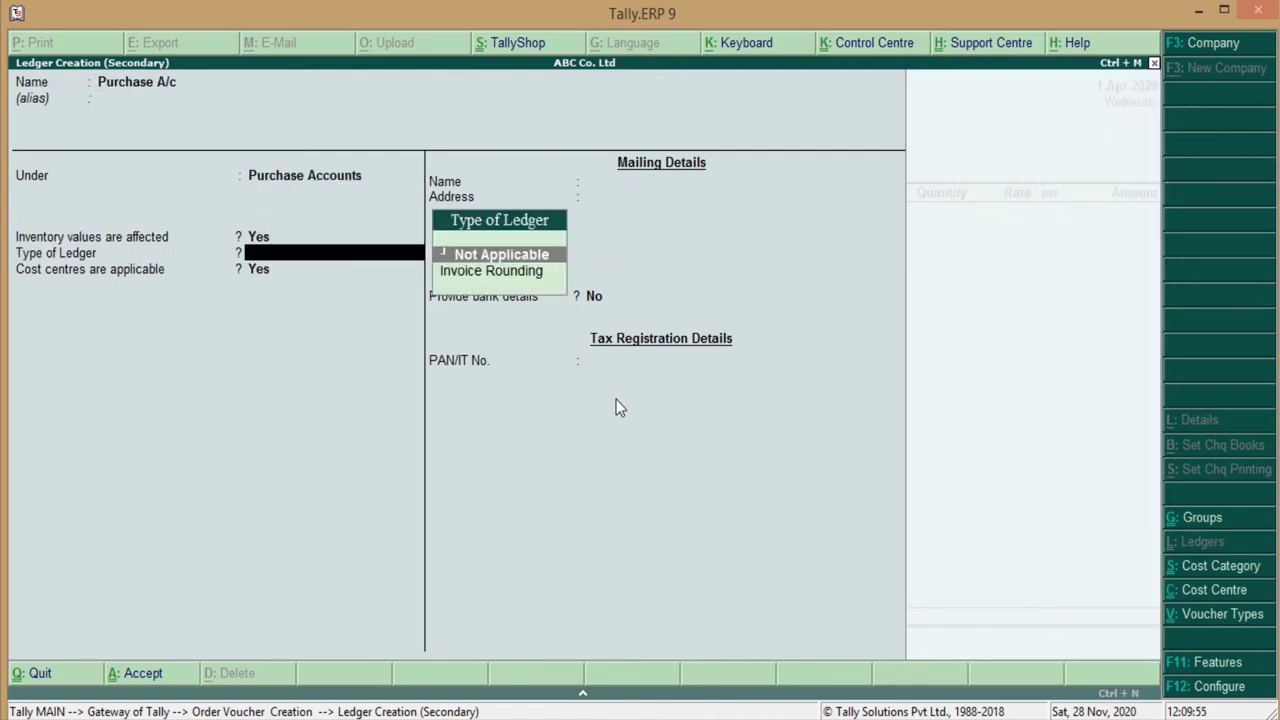
key("Return")
type("n")
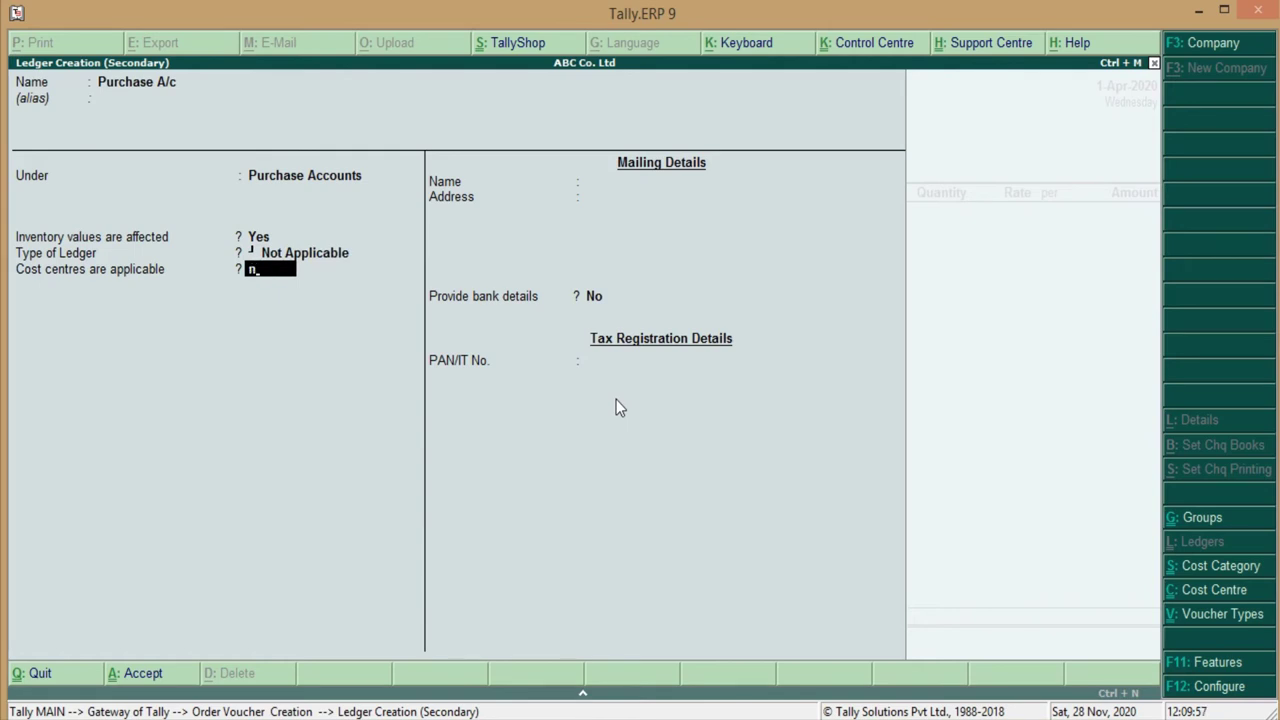
key("Return")
key("Return")
key("Return")
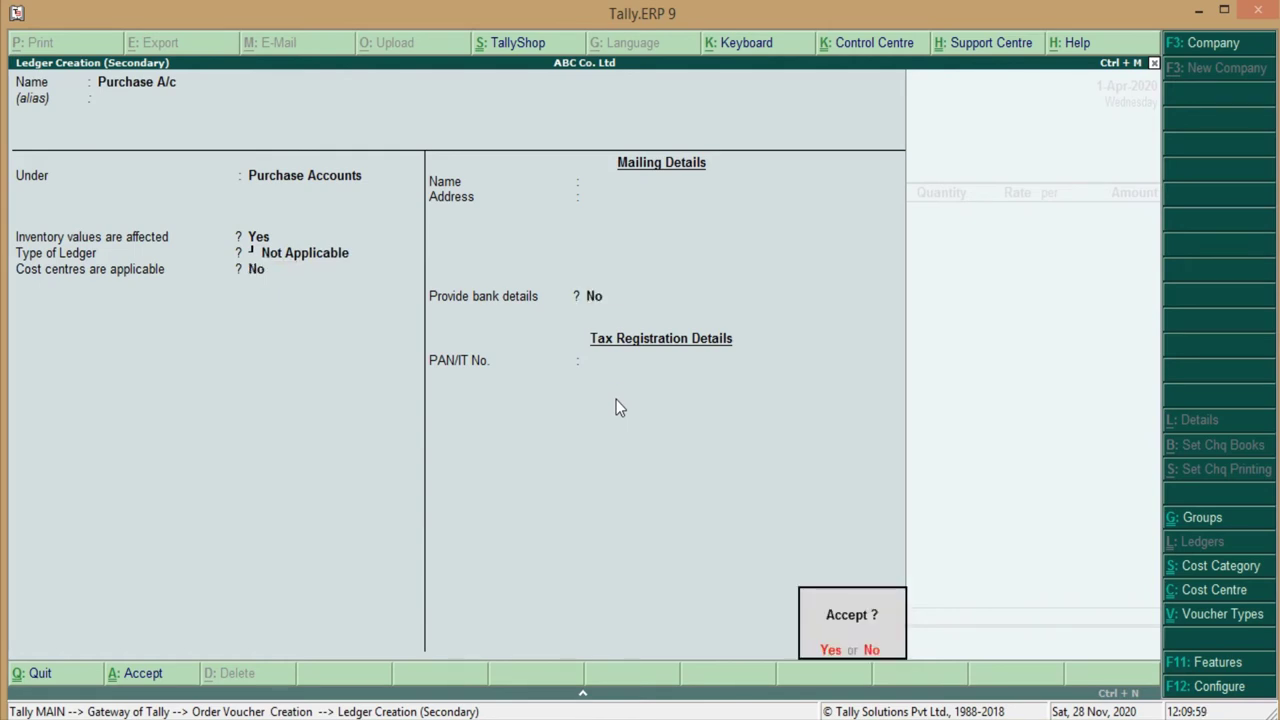
key("Return")
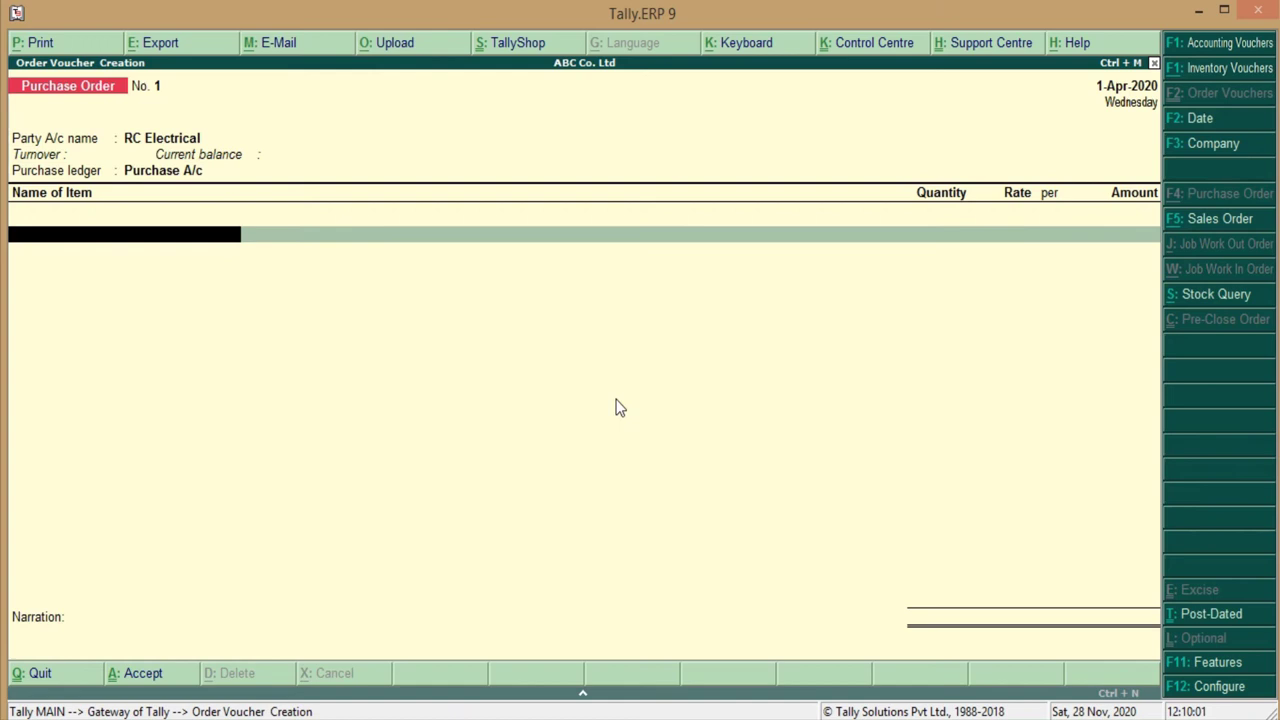
- Add Electrical Iron to the order with a first delivery due 2-Jul-2020
type("El")
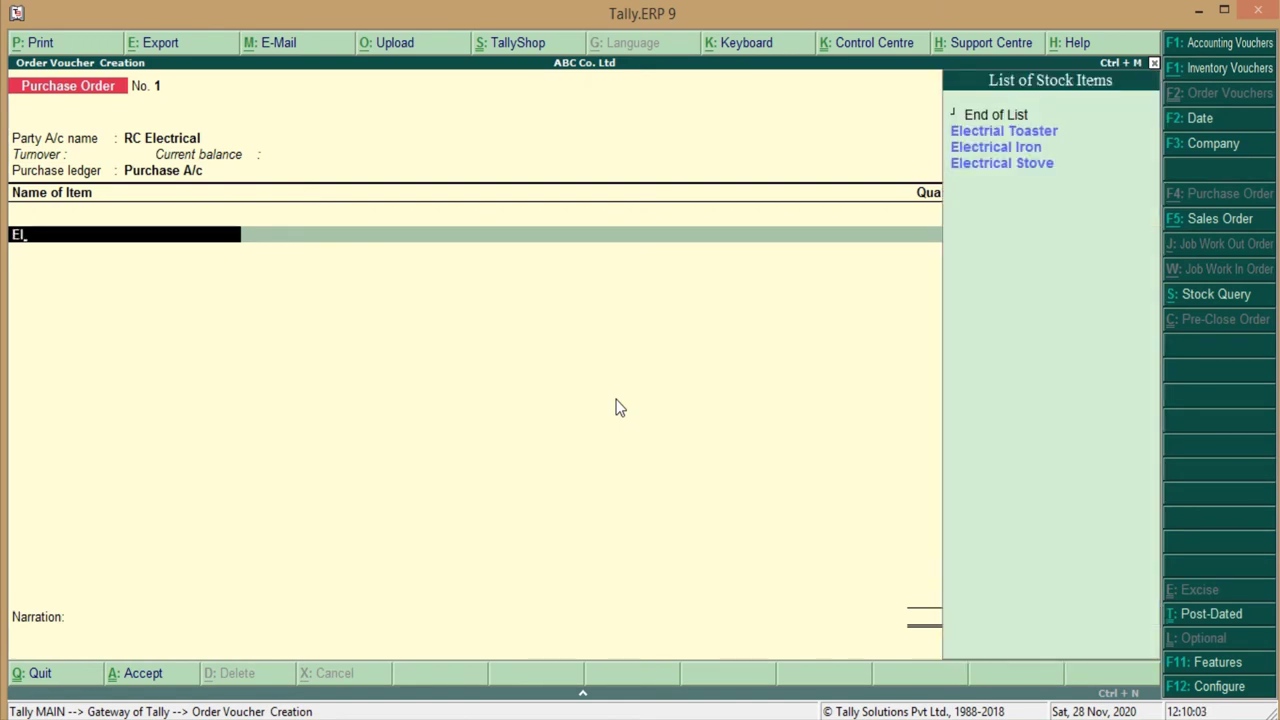
key("Down")
key("Down")
key("Return")
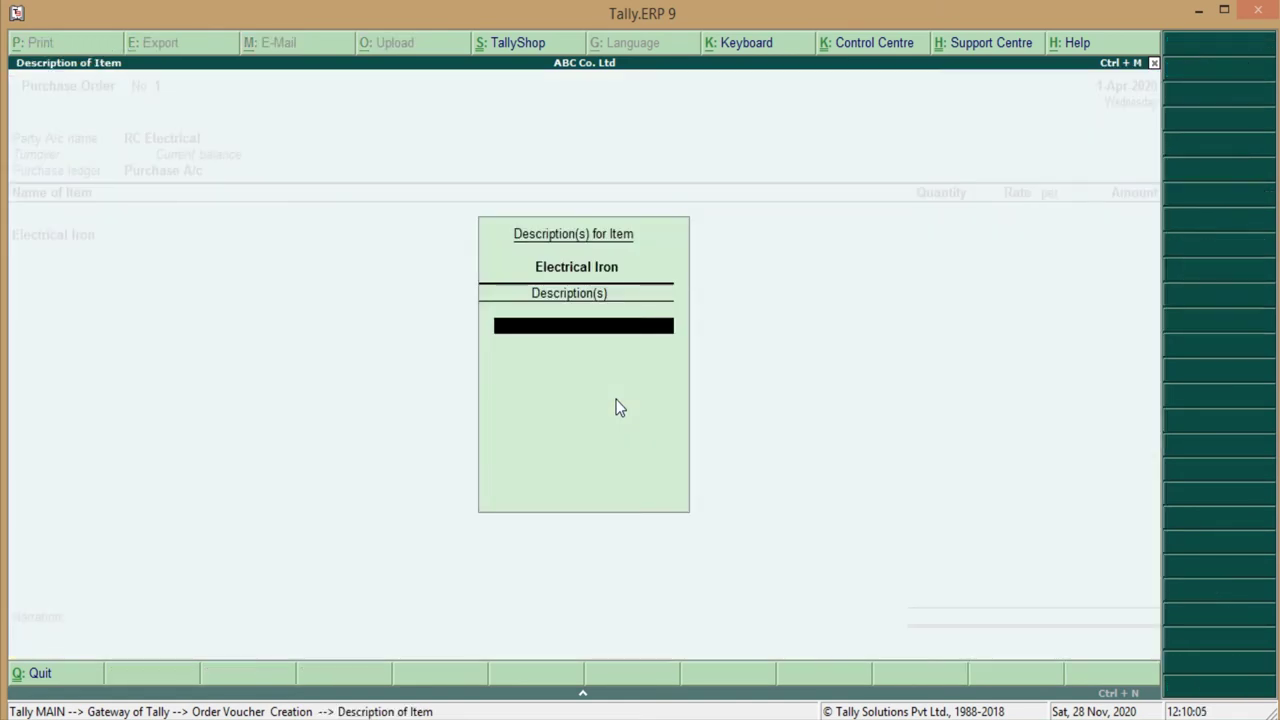
key("Return")
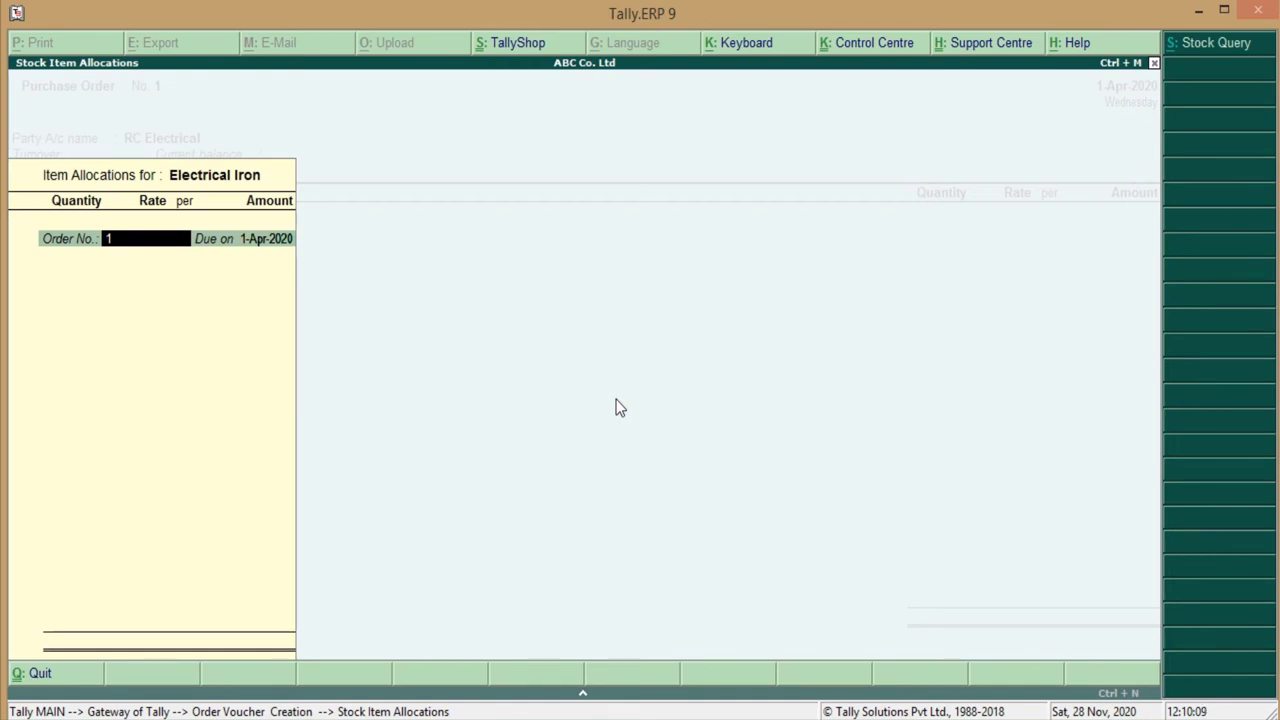
key("Return")
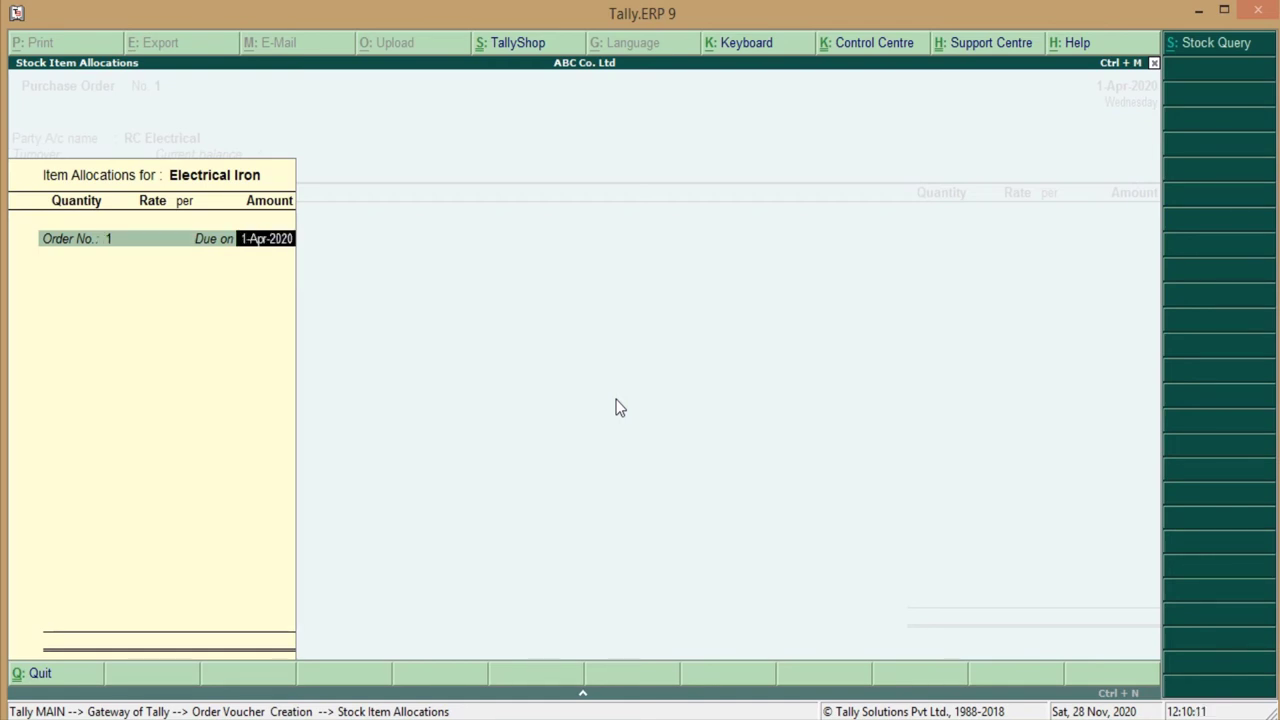
key("alt+Tab")
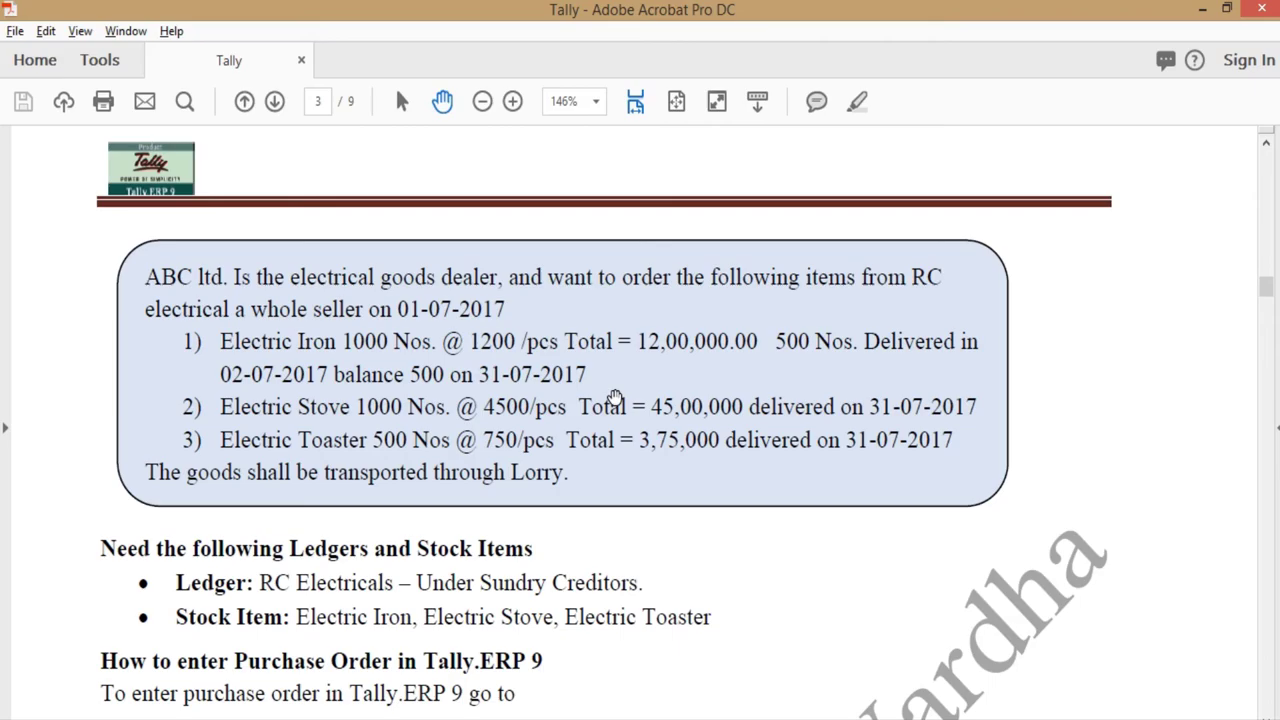
key("alt+Tab")
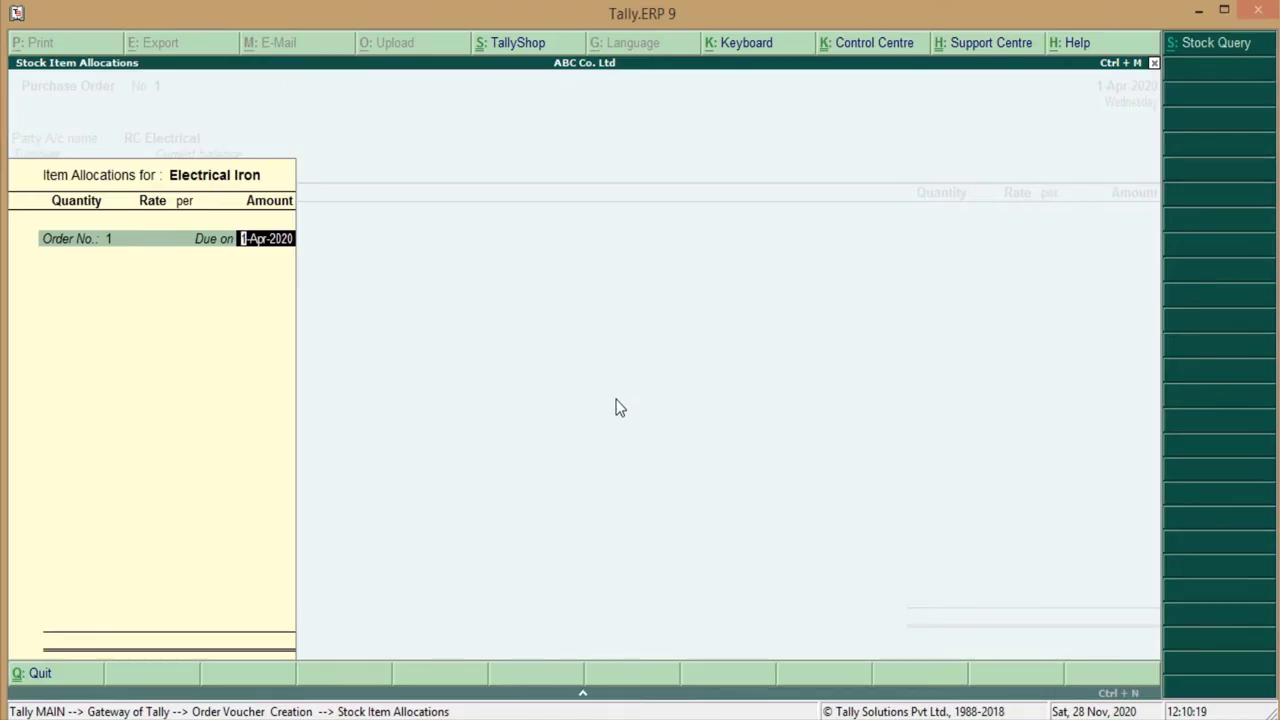
type("0")
type("-7-")
key("BackSpace")
key("BackSpace")
key("BackSpace")
key("BackSpace")
type("2-7-2020")
key("Return")
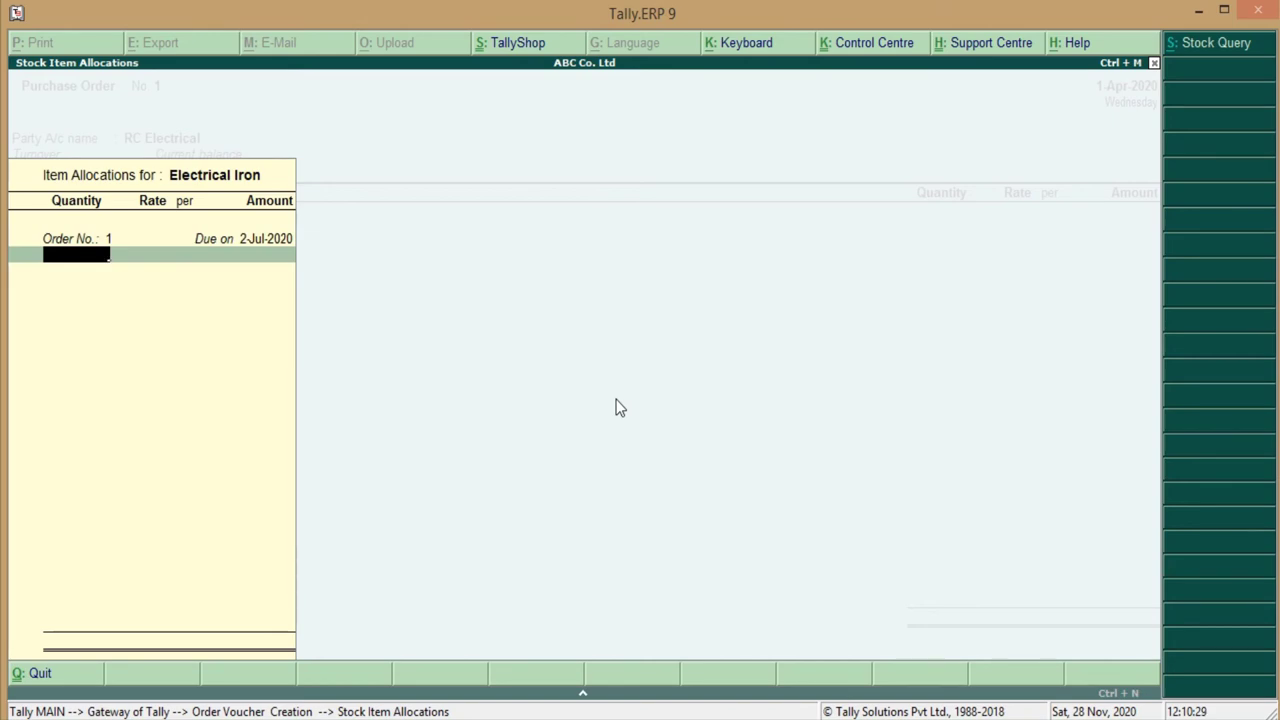
- Enter 500 pcs at 1,200.00 per pc for the first Electrical Iron delivery
key("alt+Tab")
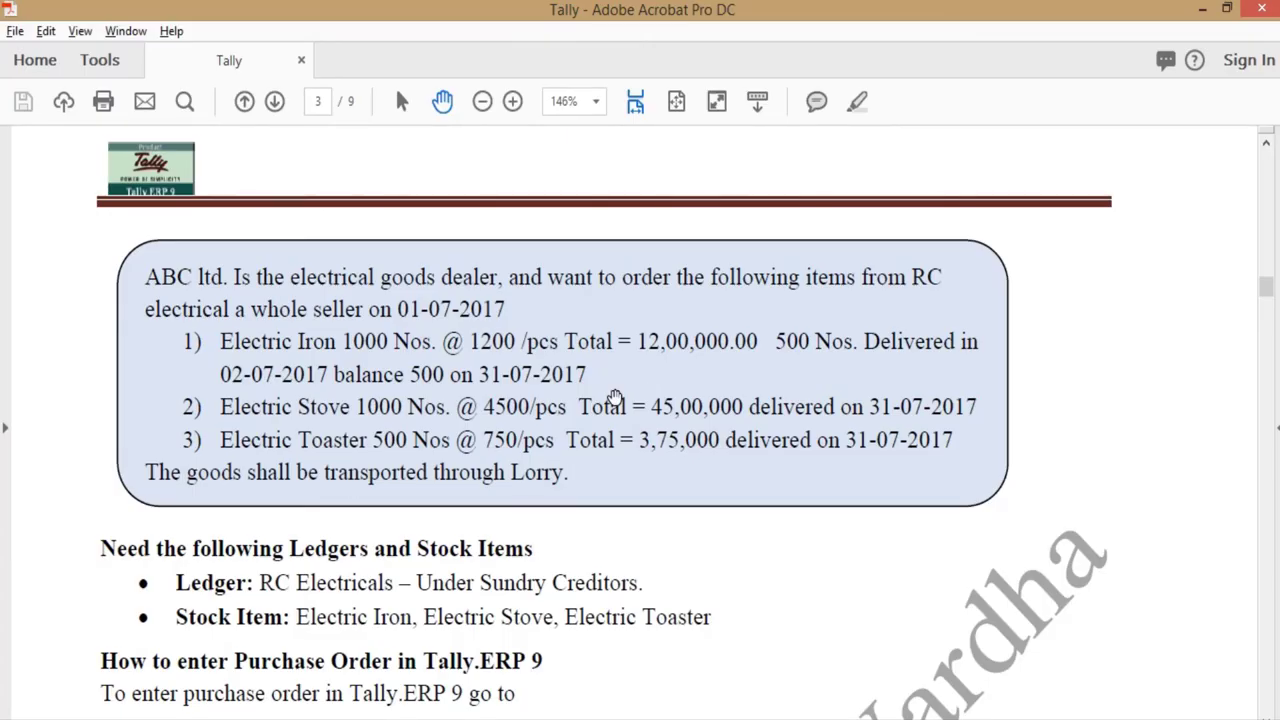
key("alt+Tab")
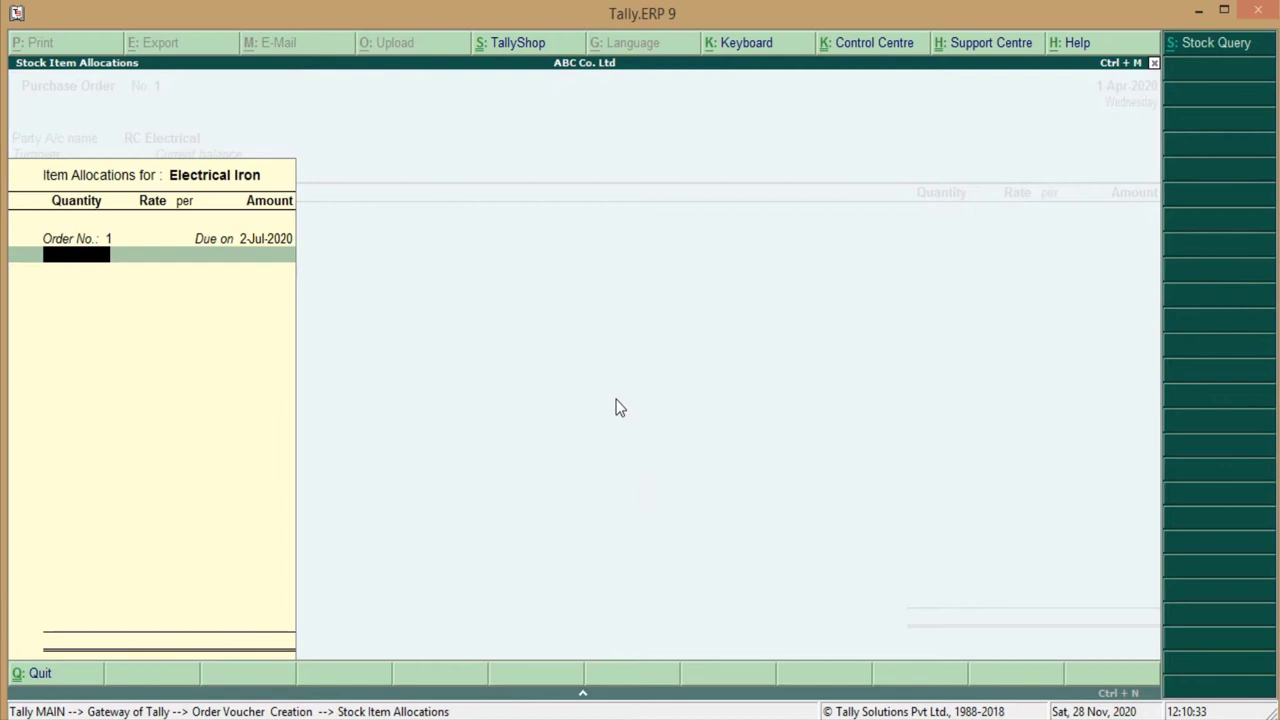
type("500")
key("Return")
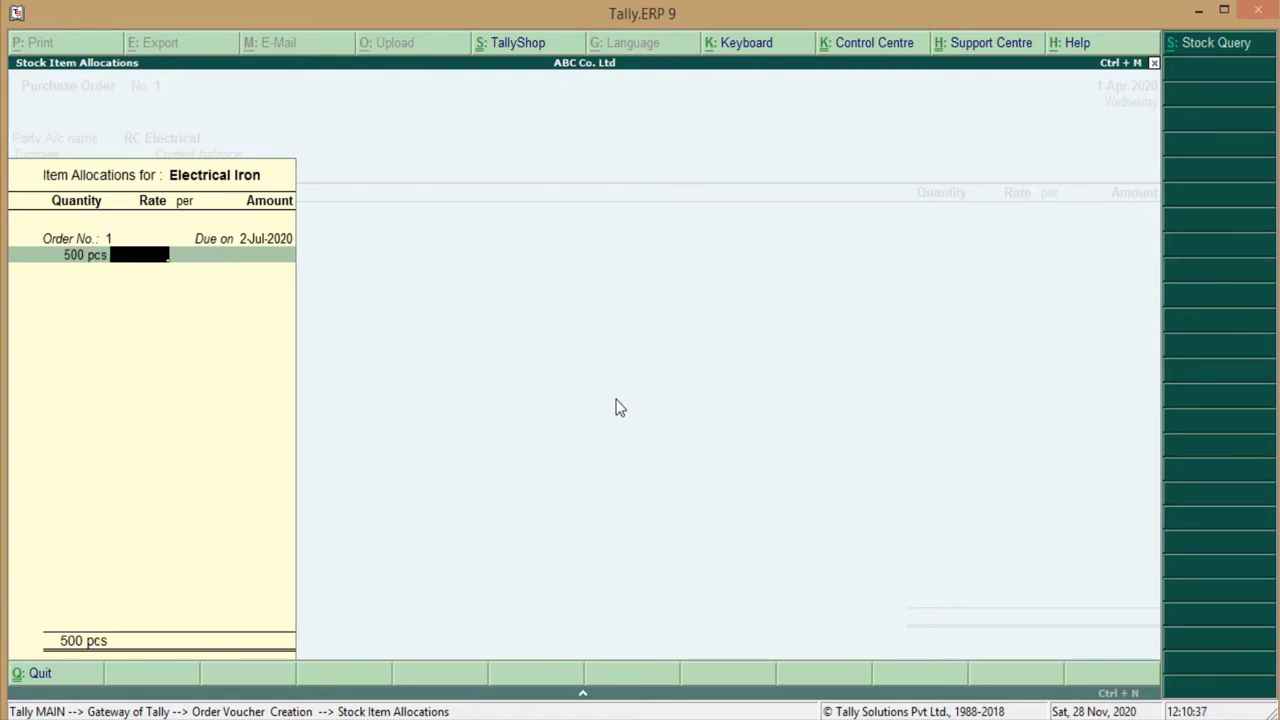
key("alt+Tab")
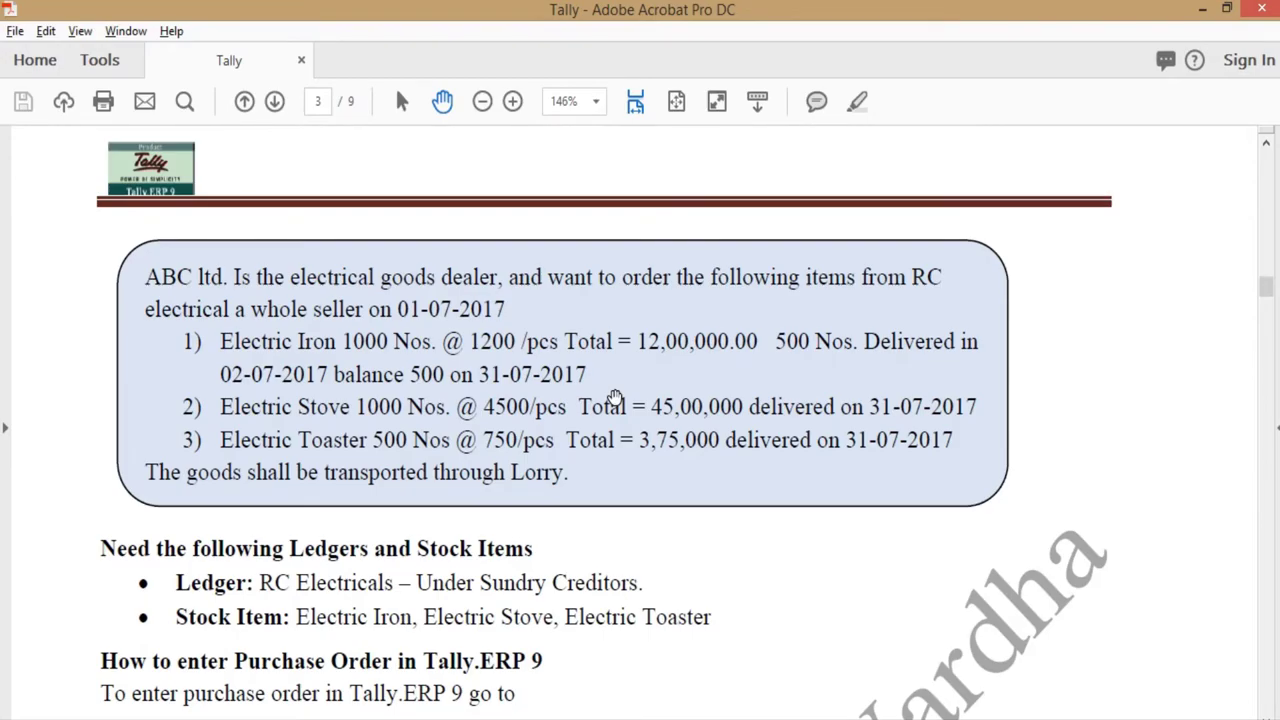
key("alt+Tab")
type("120")
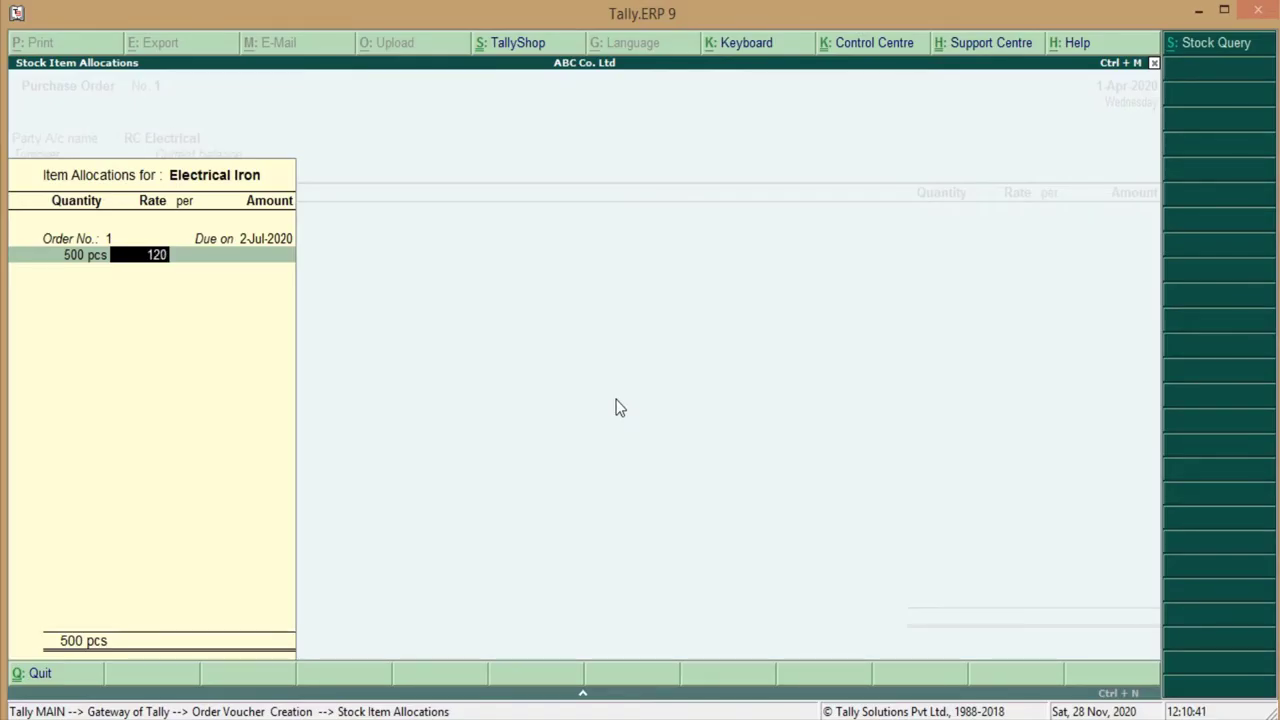
type("0")
key("Return")
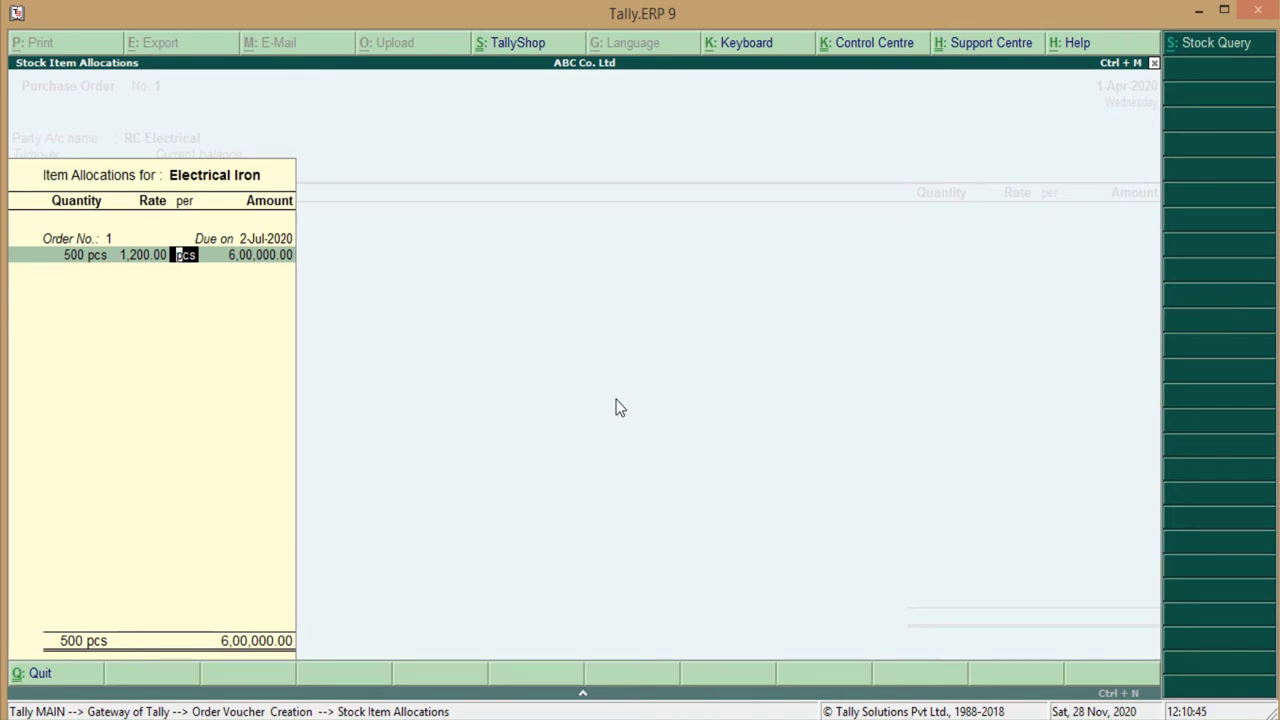
key("Return")
key("Return")
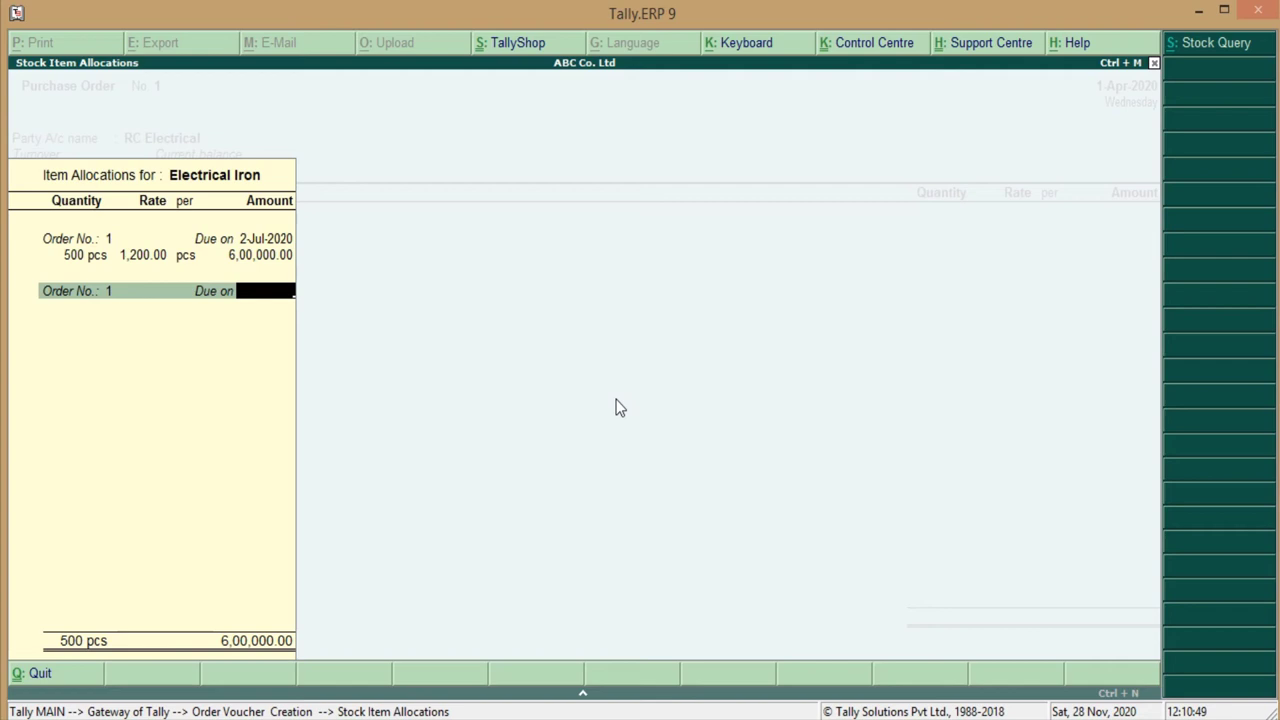
- Add a second delivery of 500 pcs due 31-Jul-2020 and close the allocations
type("31-7-2020")
key("Return")
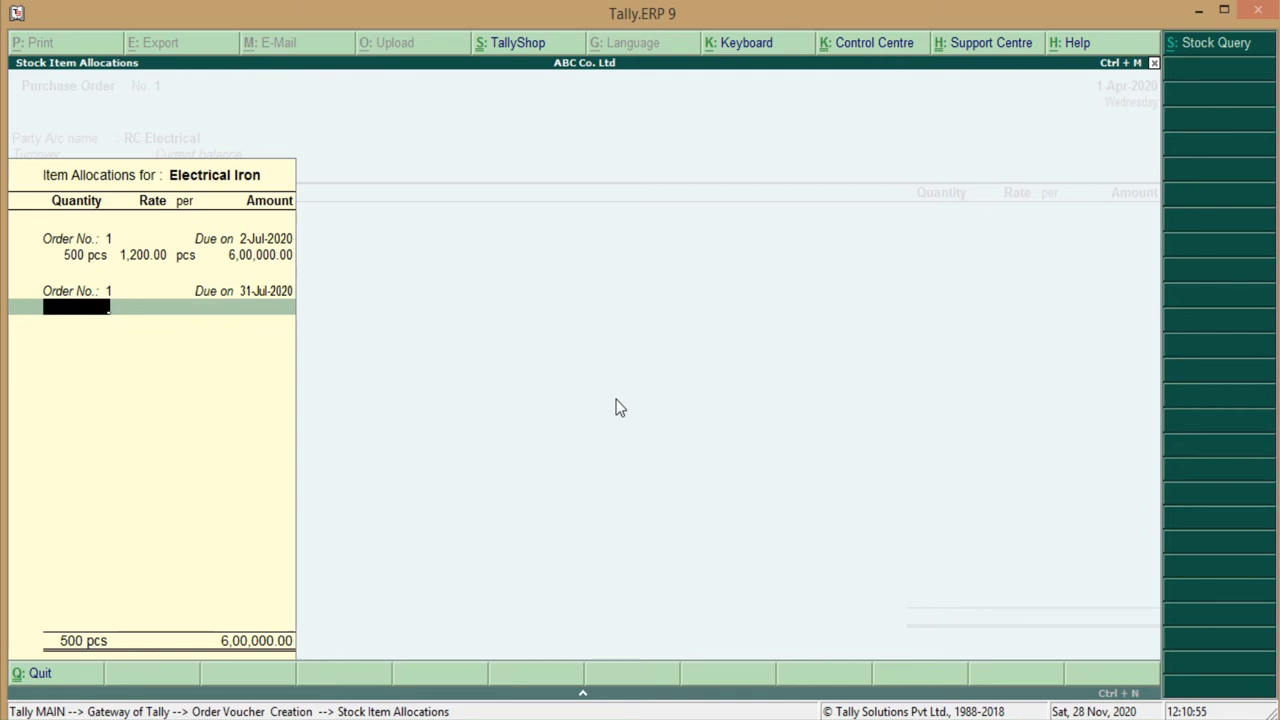
type("500")
key("Return")
key("Return")
key("Return")
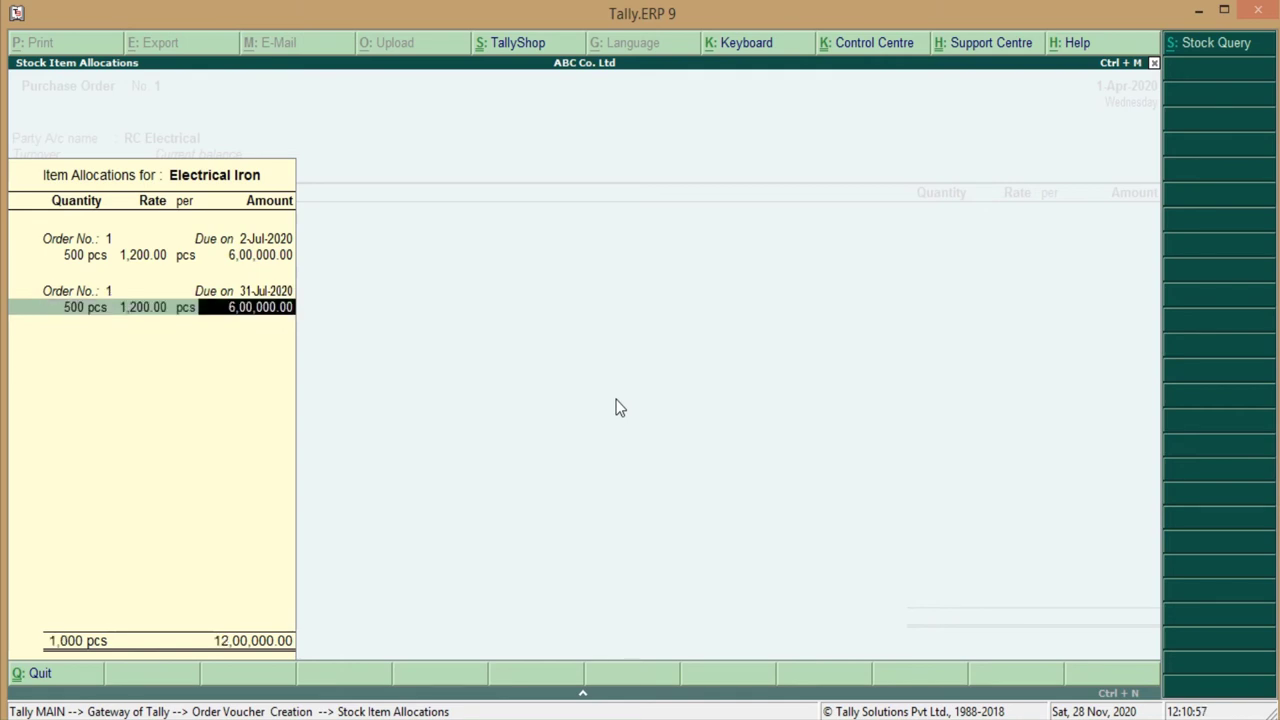
key("Return")
key("Return")
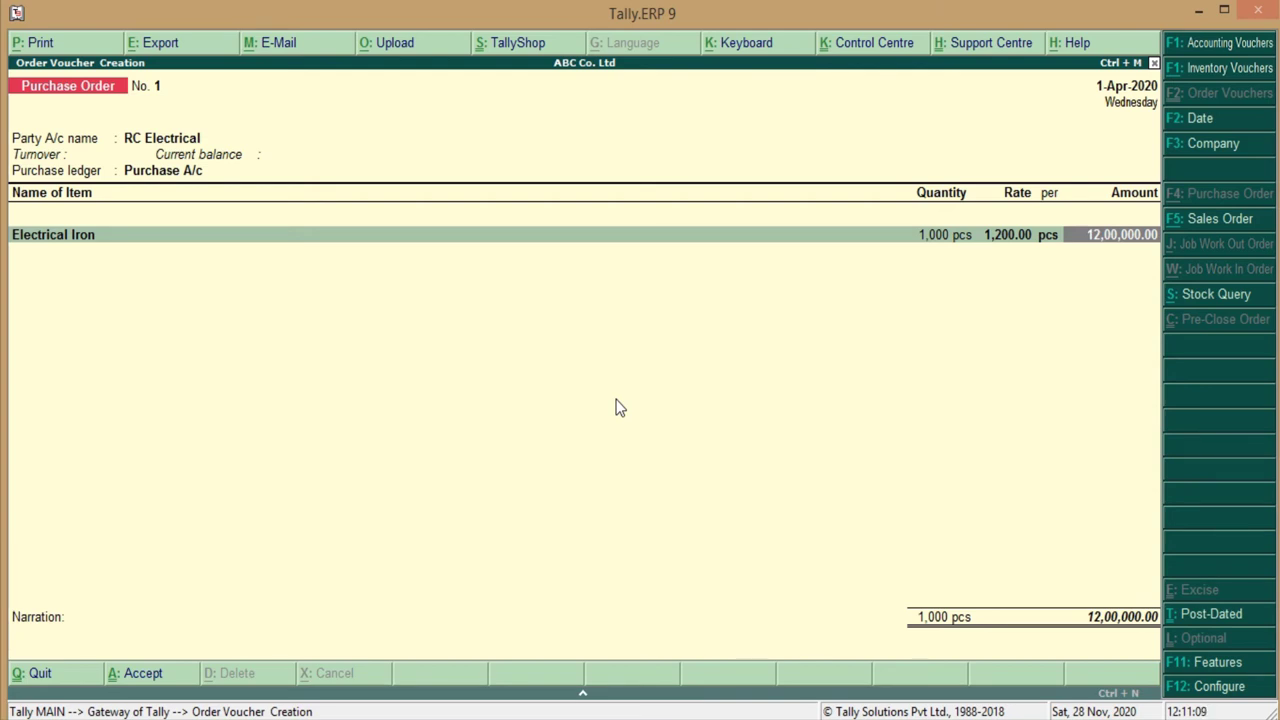
- Add Electrical Stove as the next item with a due date of 31-Jul-2020
key("Return")
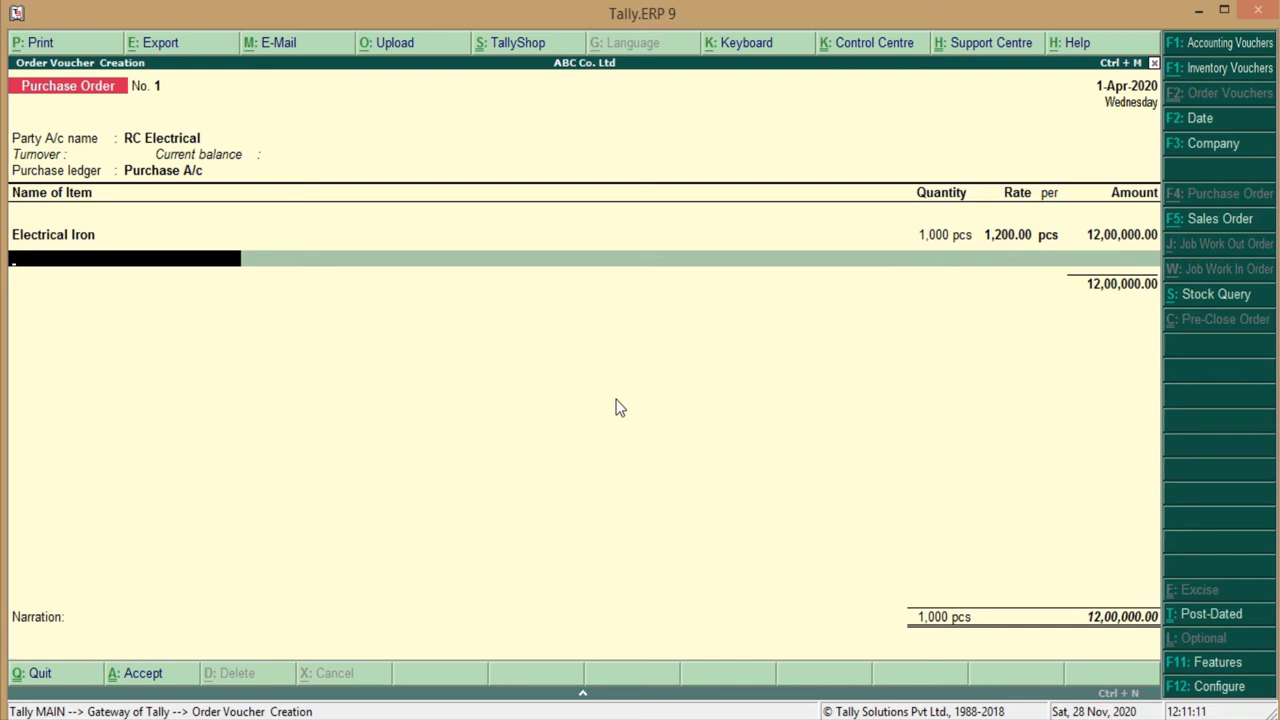
type("Ele")
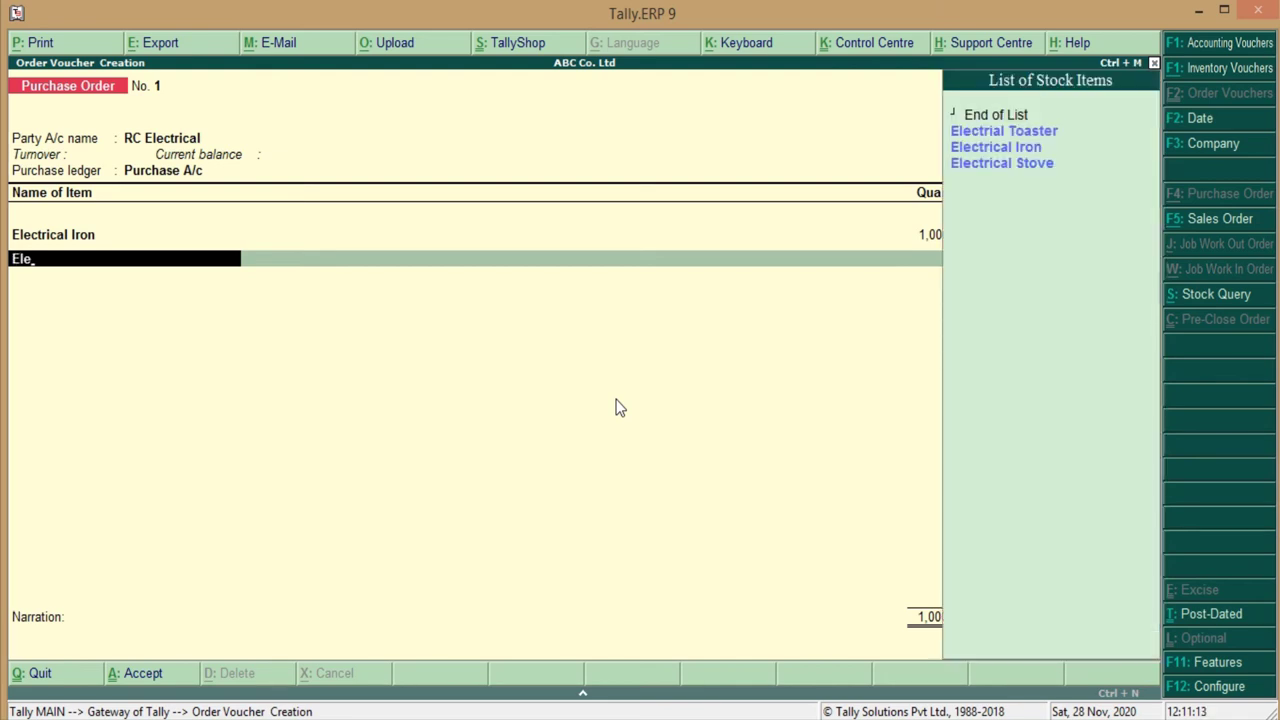
key("Down")
key("Down")
key("Down")
key("Return")
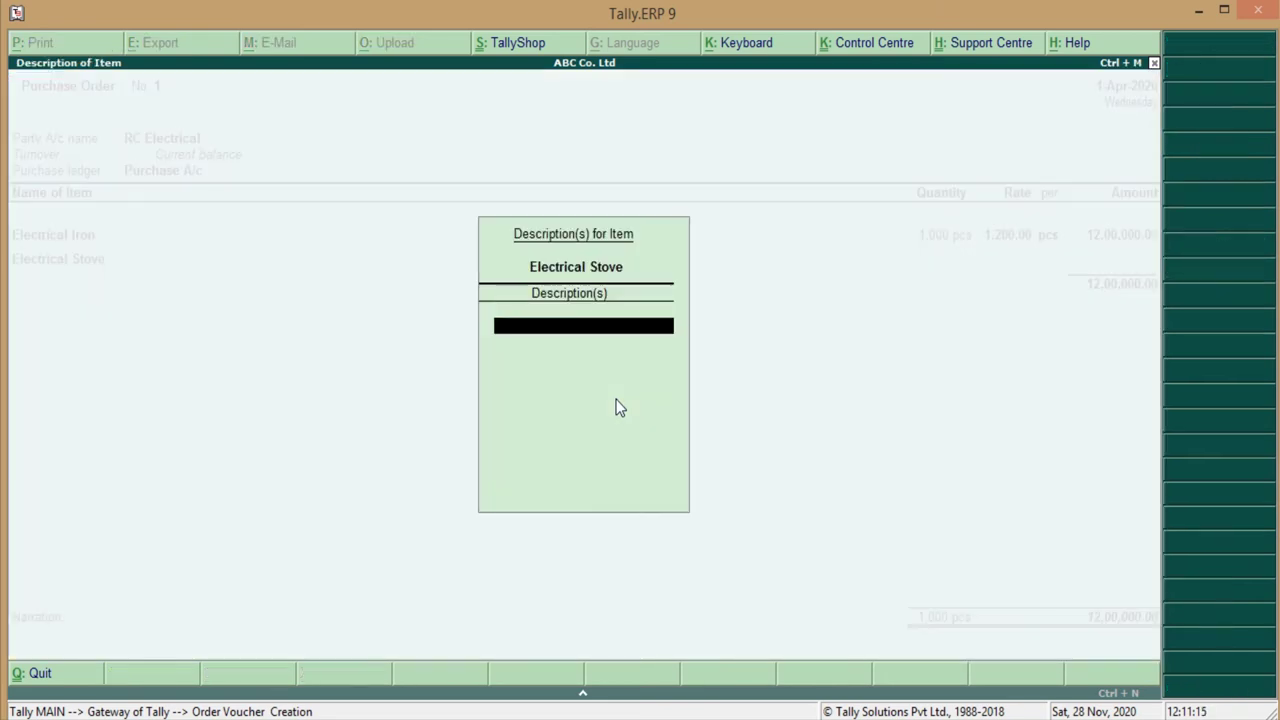
key("Return")
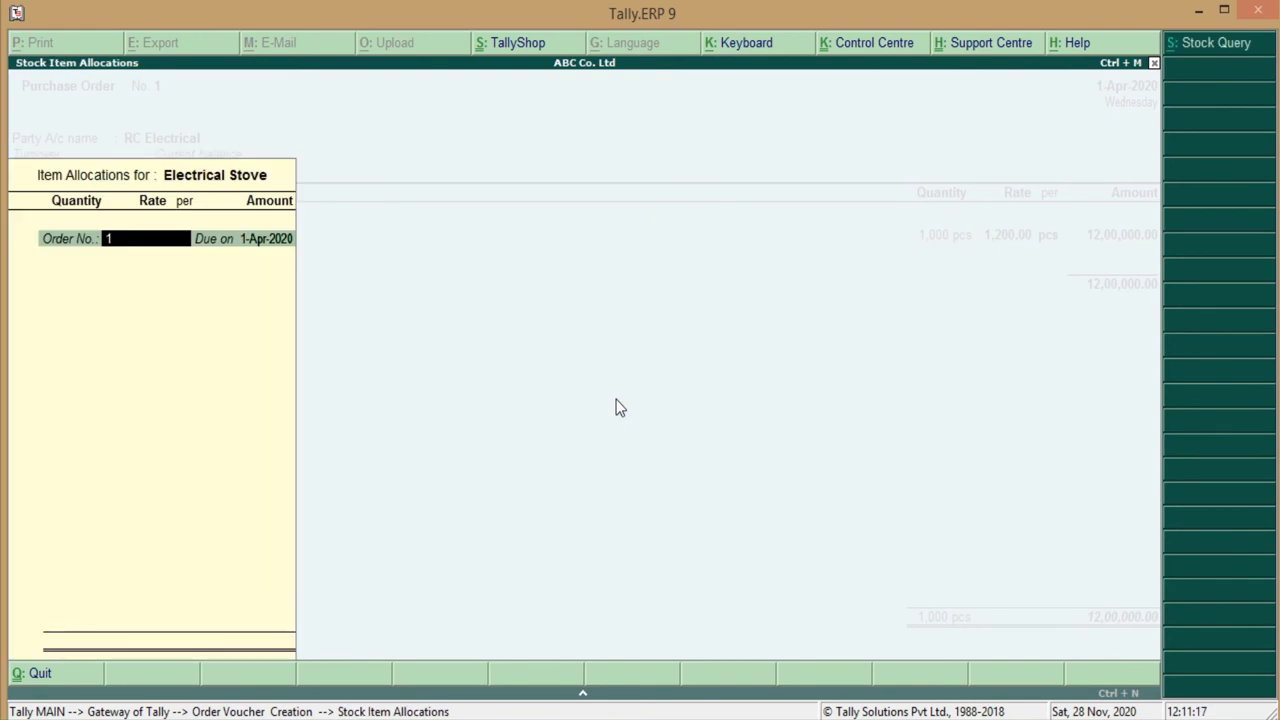
key("Return")
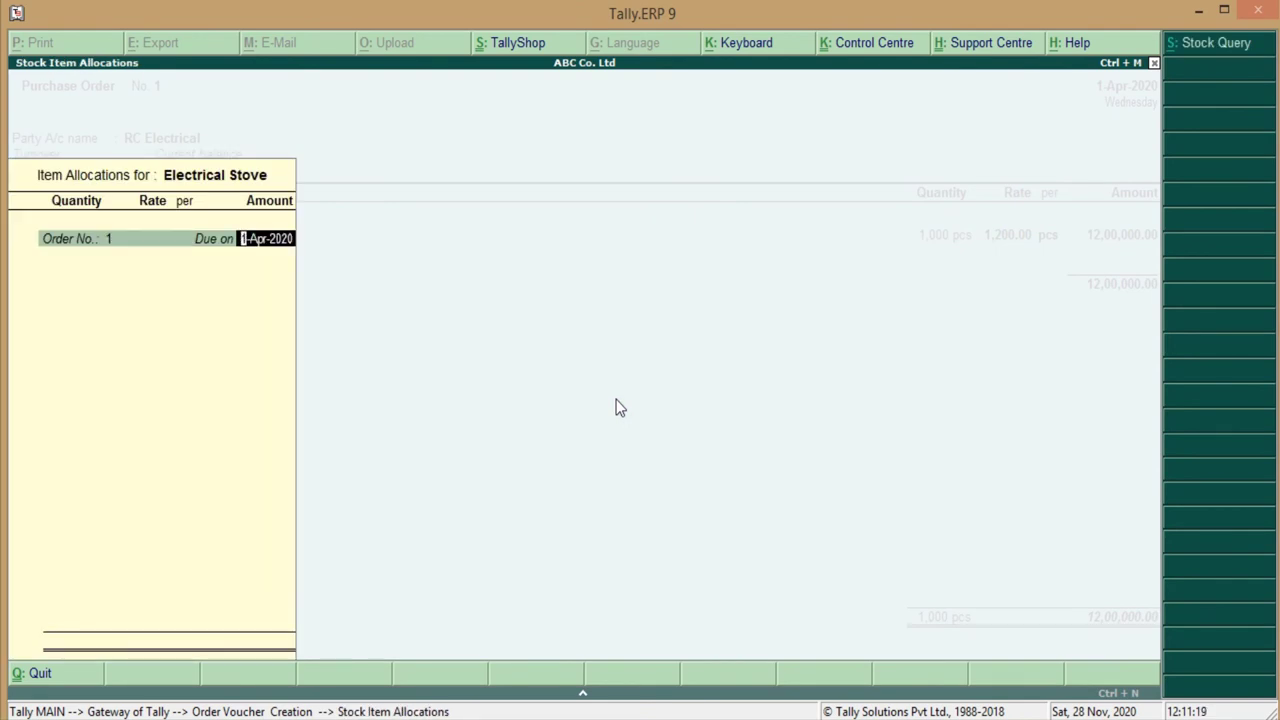
key("alt+Tab")
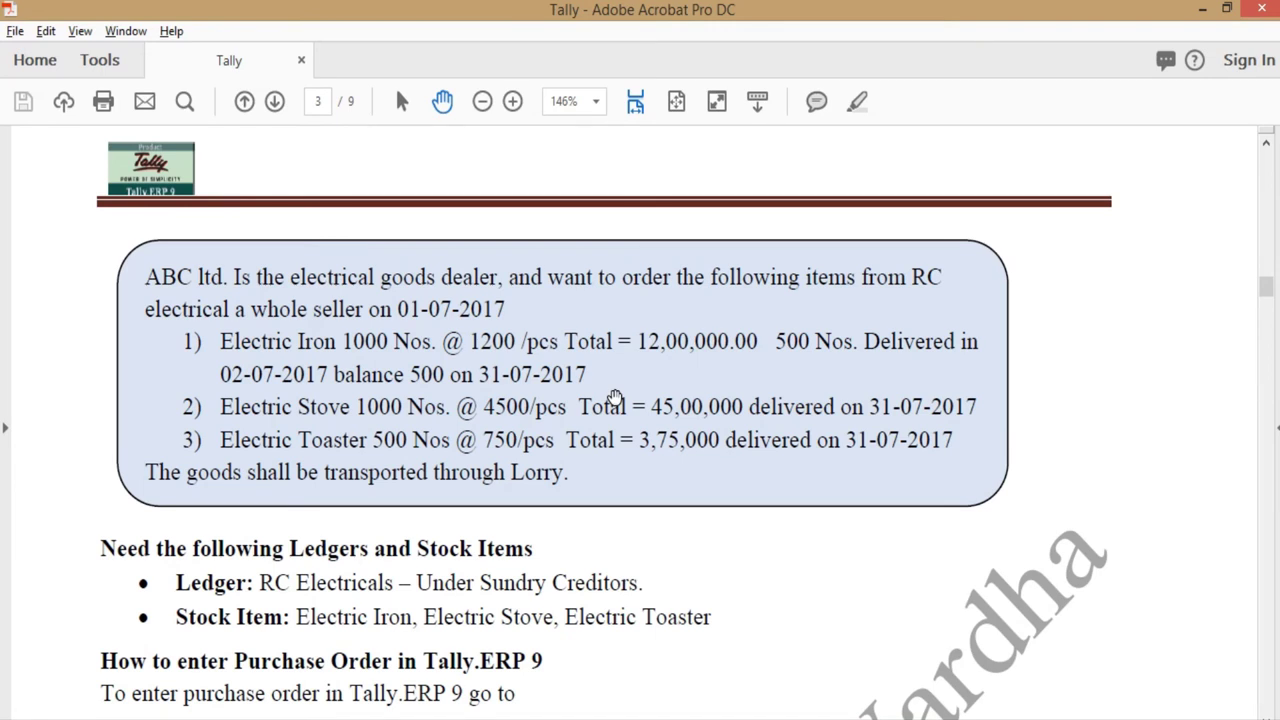
key("alt+Tab")
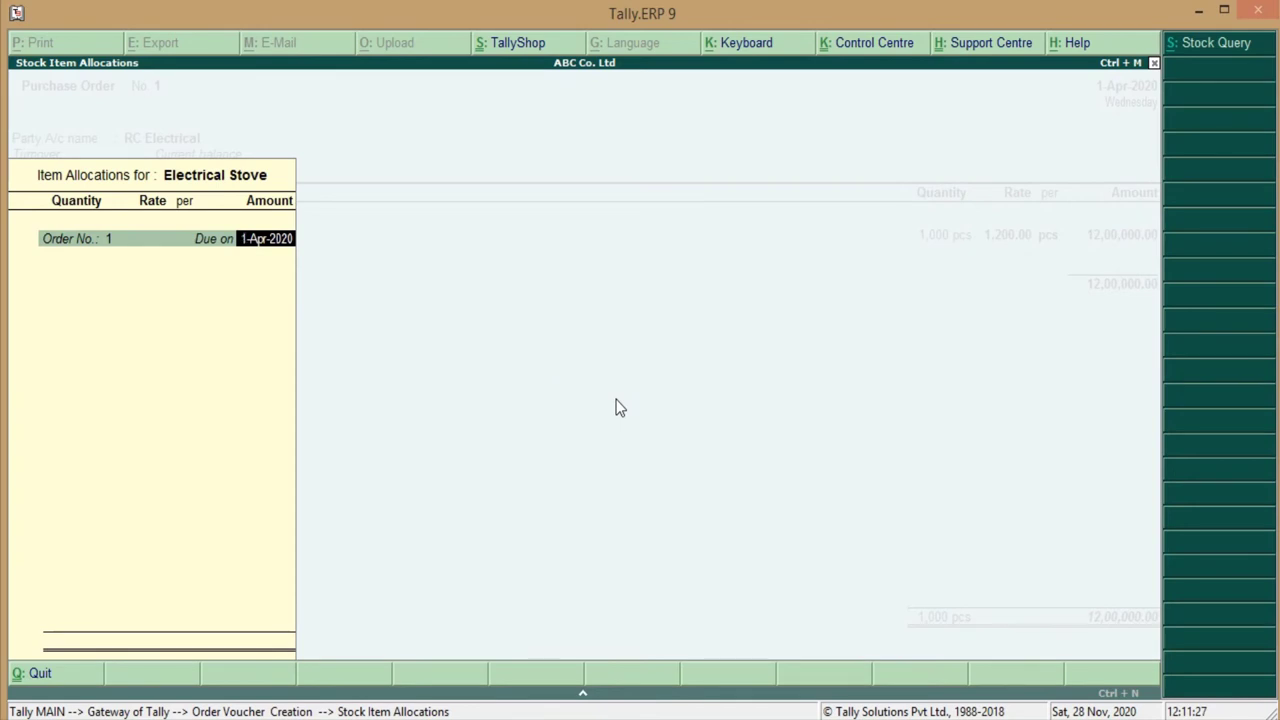
type("31-7-2020")
key("Return")
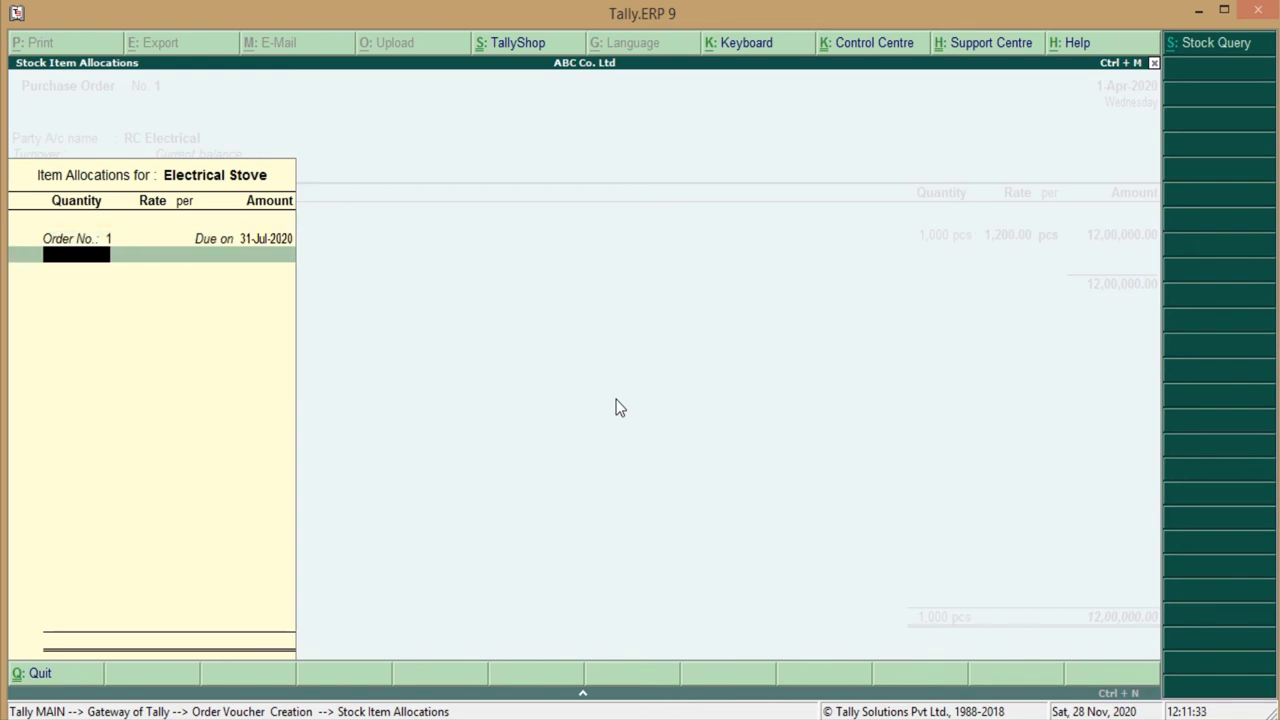
- Enter 1,000 pcs at 4,500.00 for a stove amount of 45,00,000.00
key("alt+Tab")
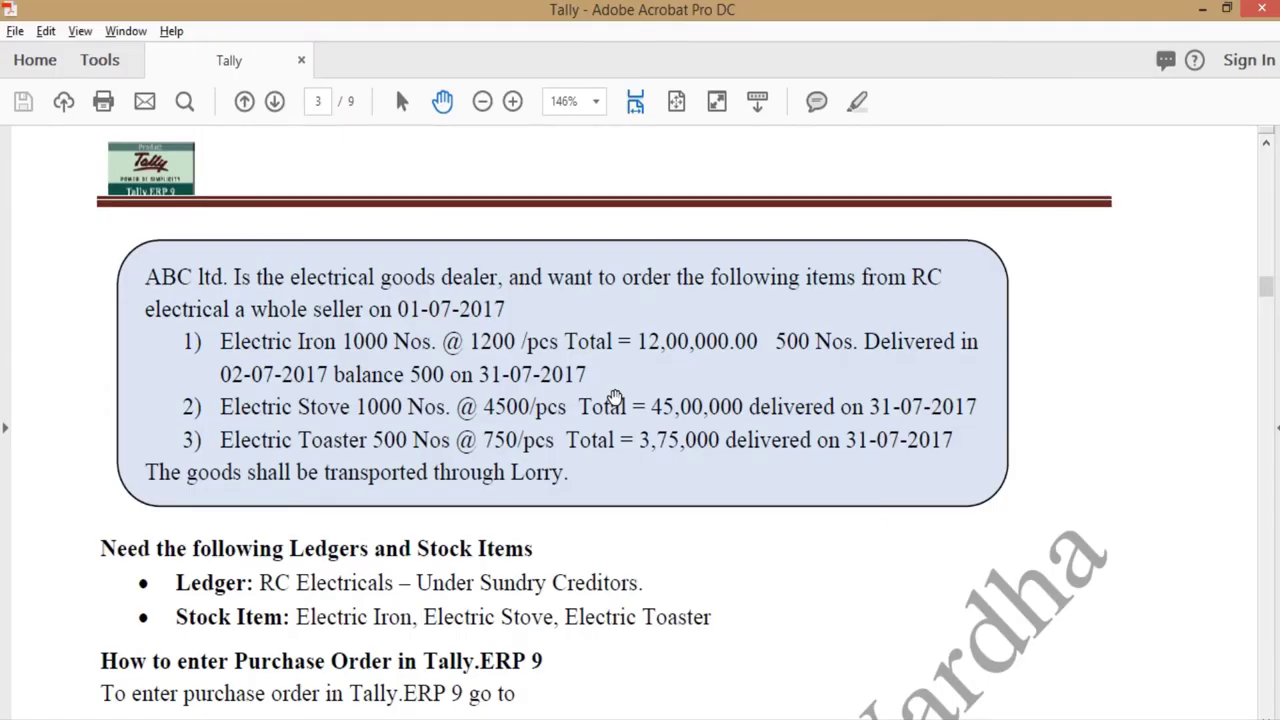
key("alt+Tab")
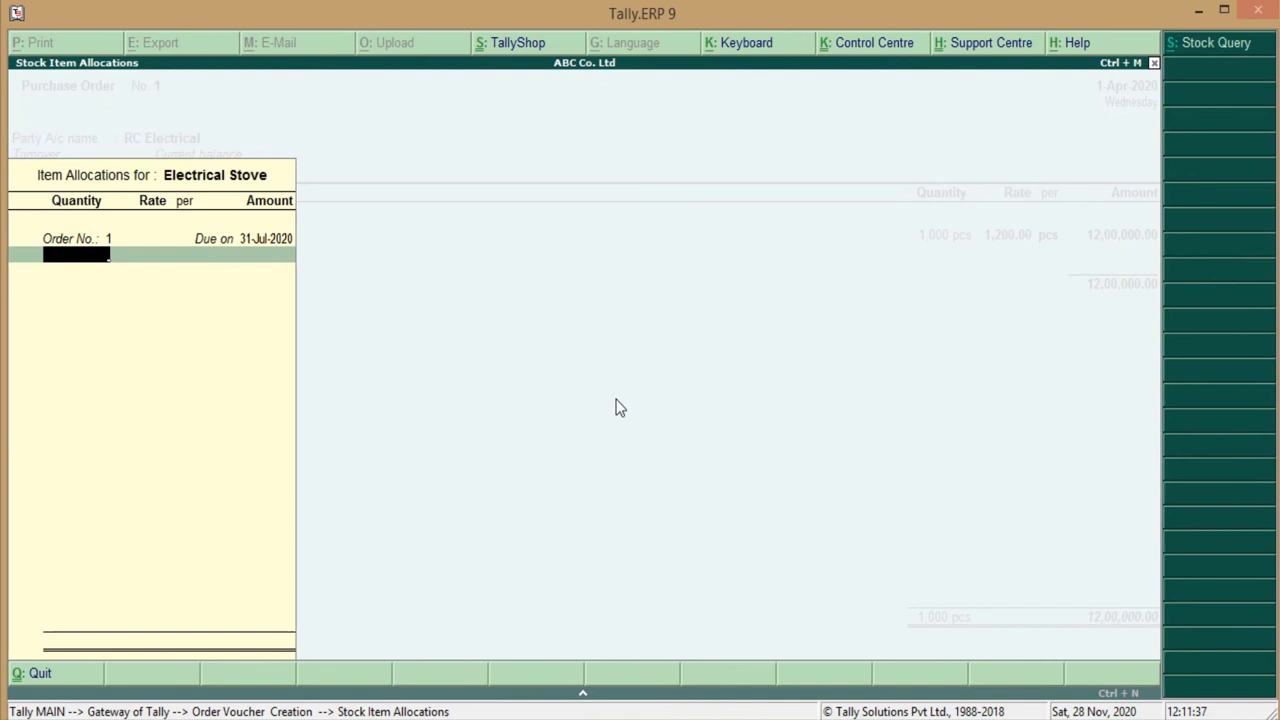
type("1000")
key("Return")
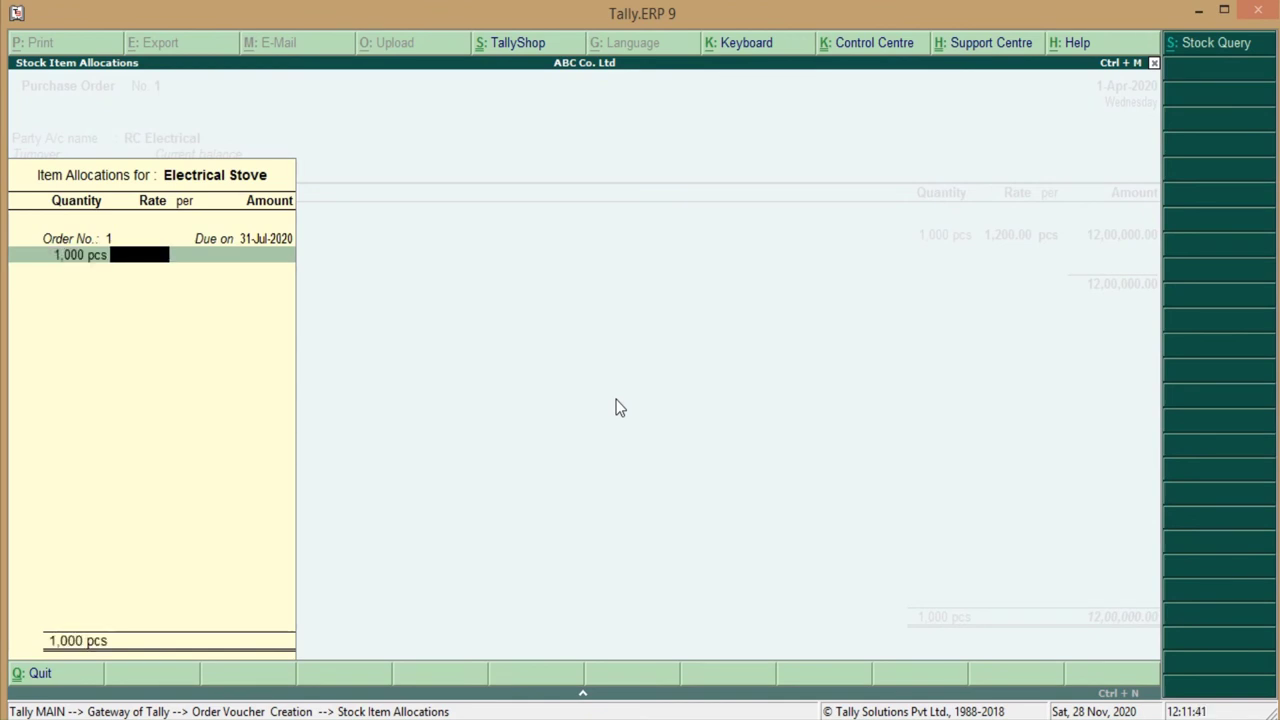
key("alt+Tab")
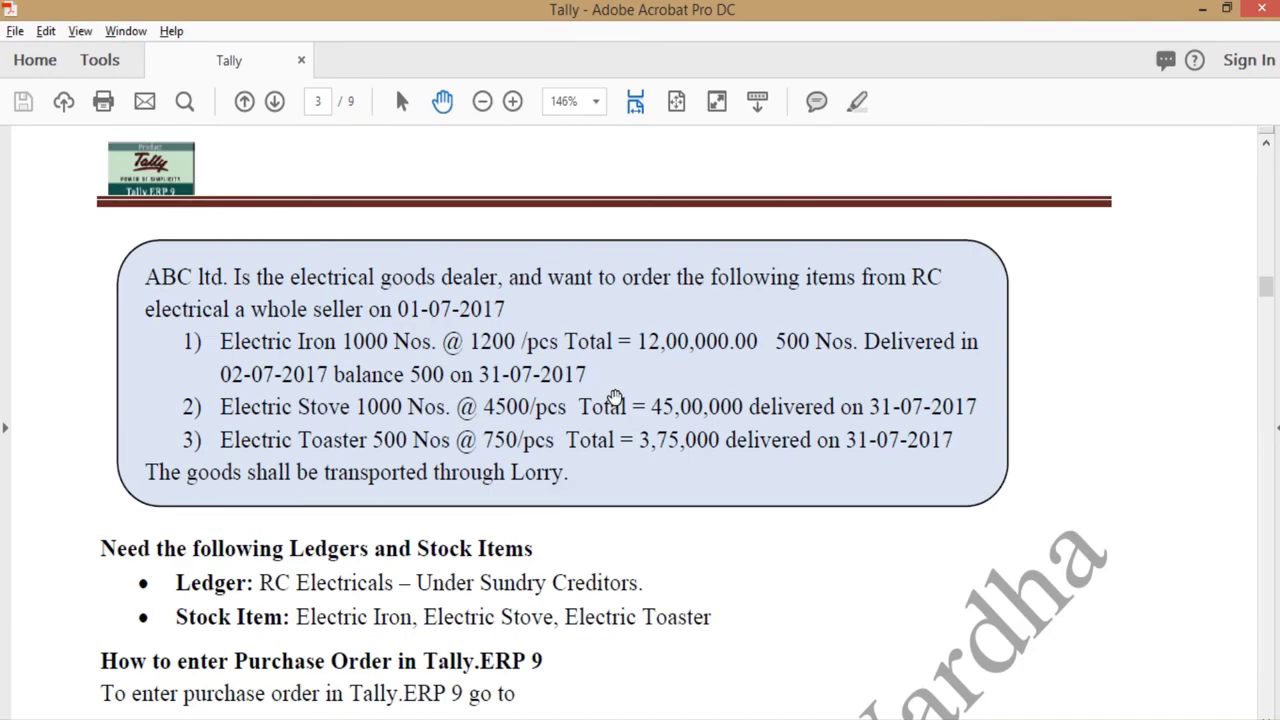
key("alt+Tab")
type("45")
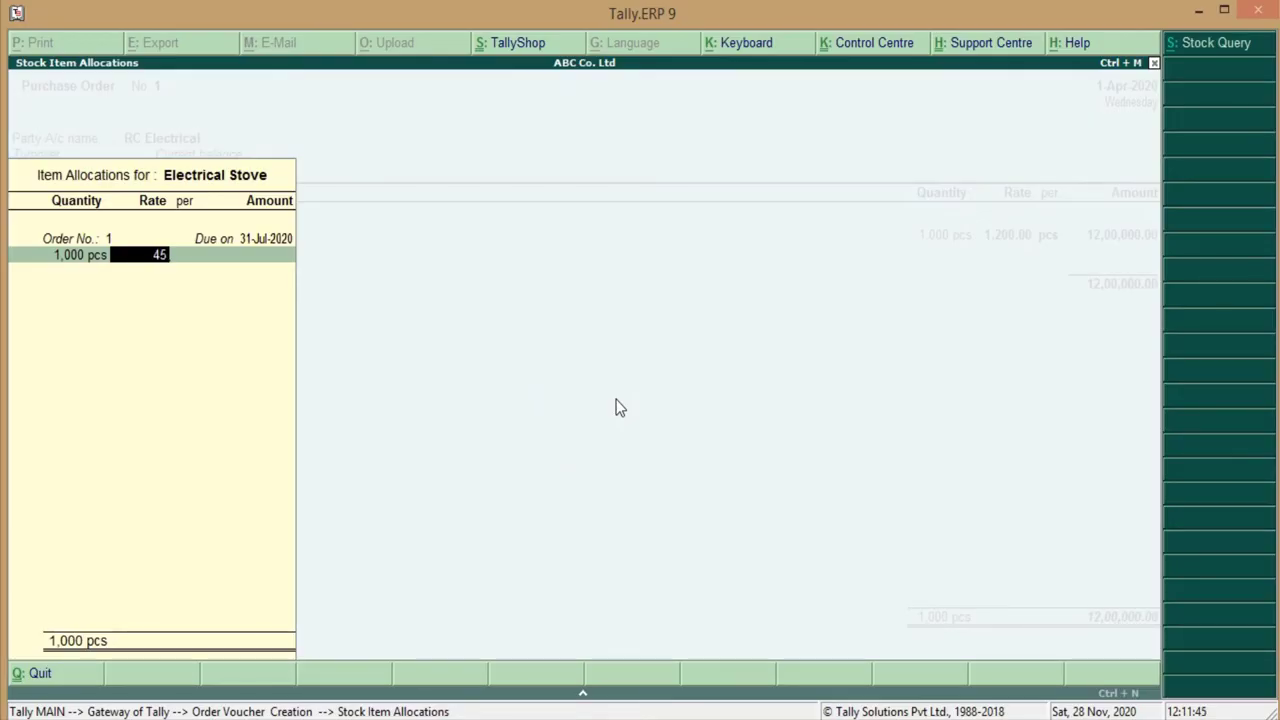
type("00")
key("Return")
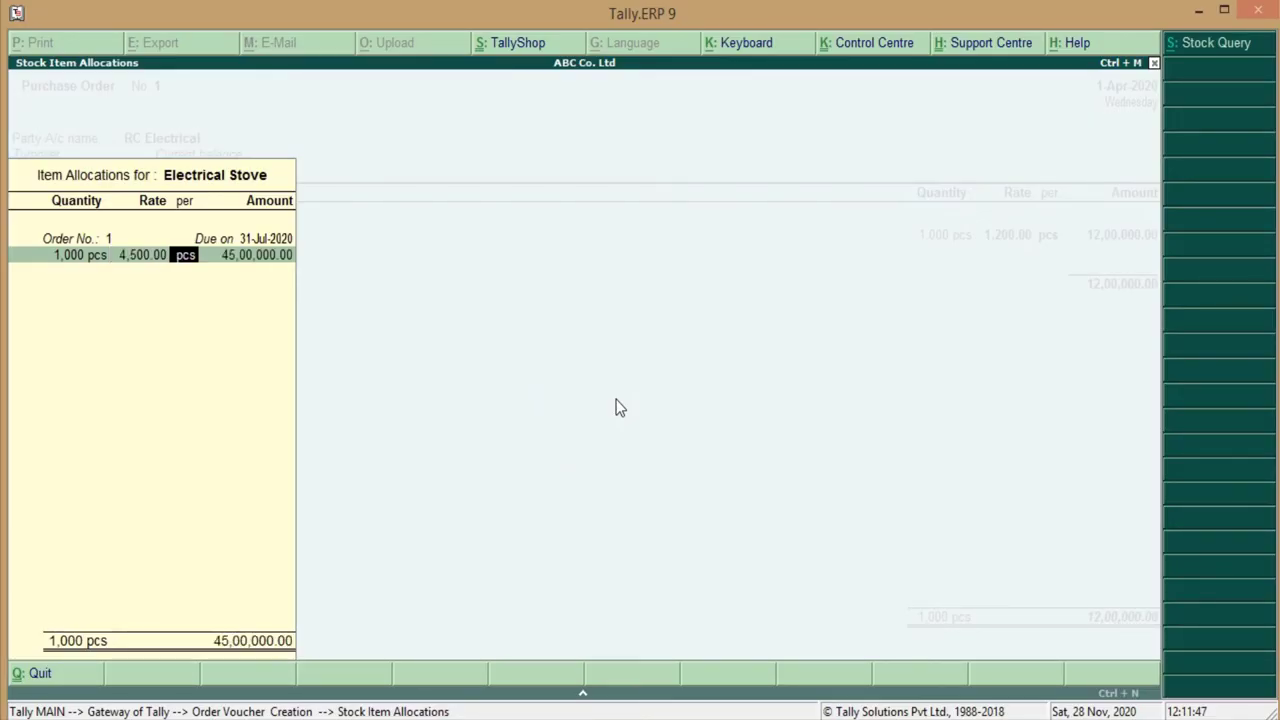
key("Return")
key("Return")
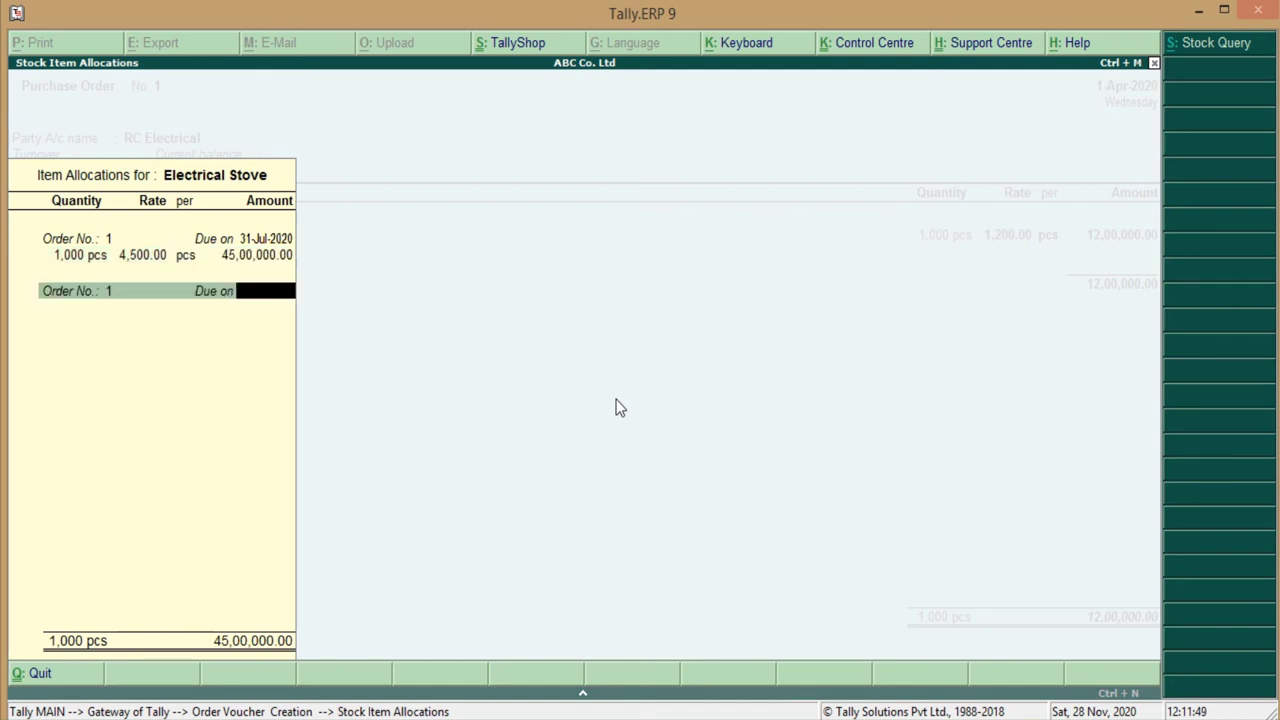
- Add Electrial Toaster as the third item with a due date of 31-Jul-2020
key("Return")
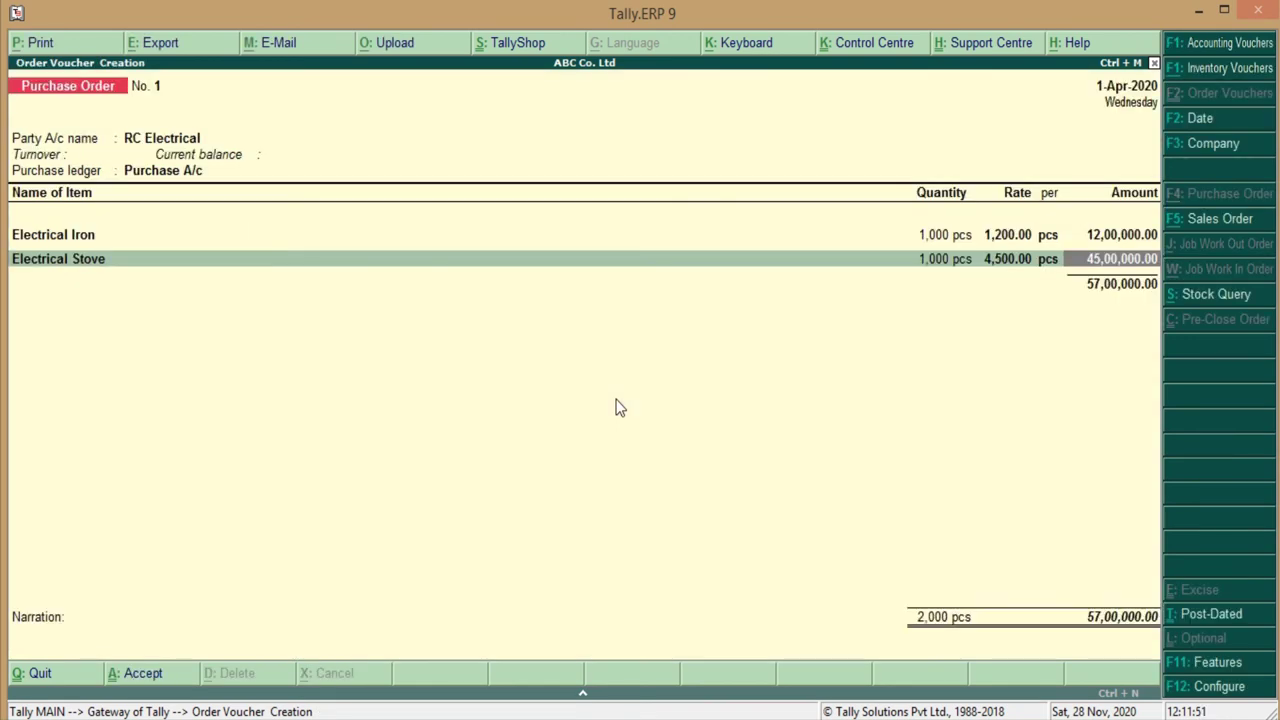
key("Return")
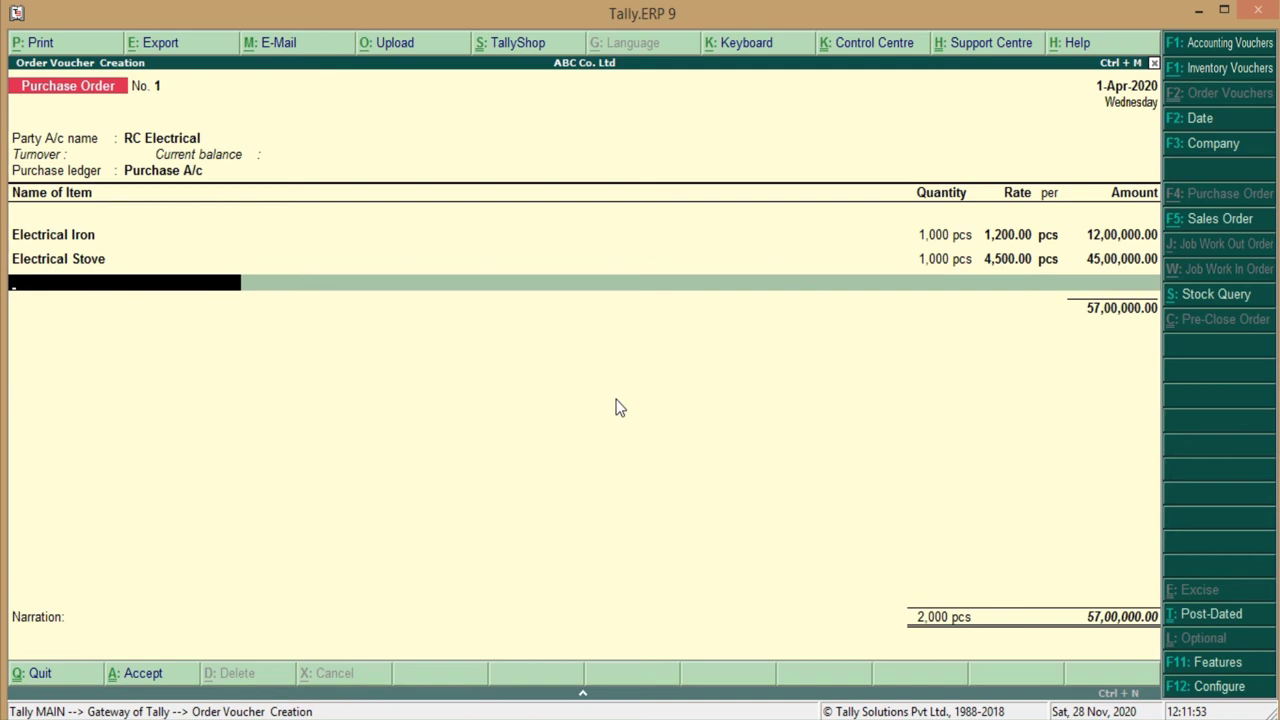
type("Ele")
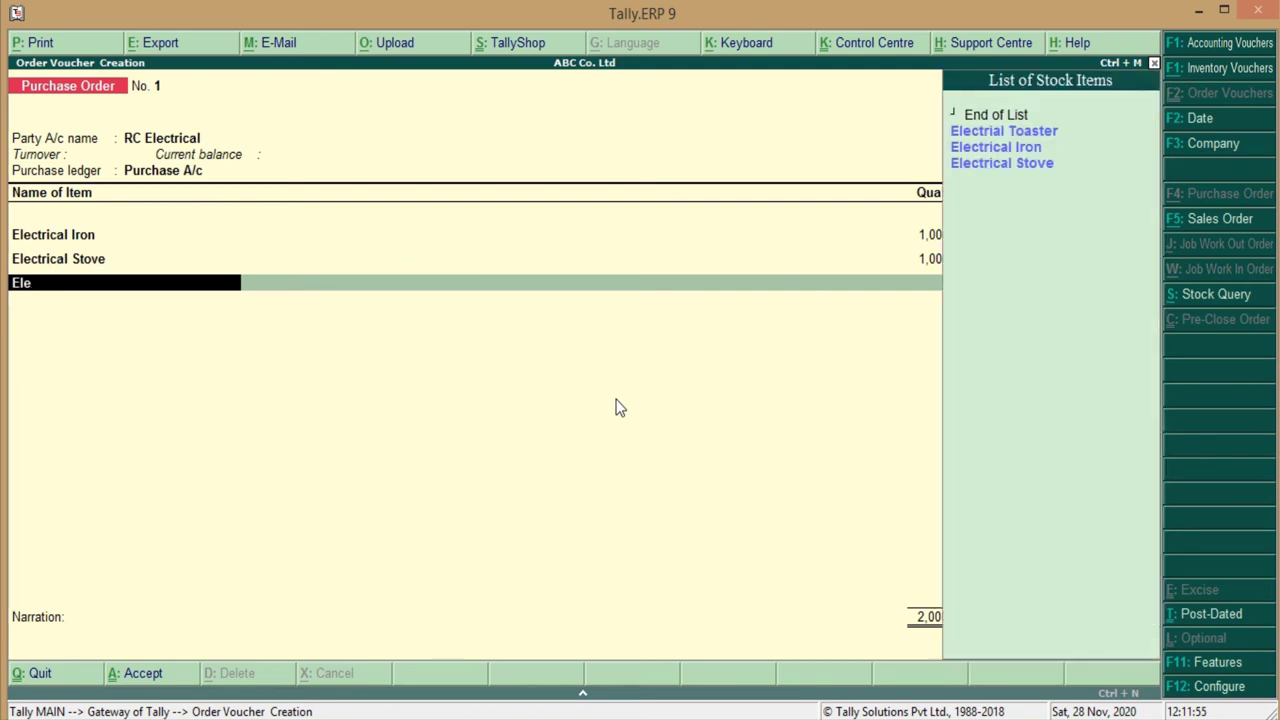
key("Down")
key("Up")
key("Return")
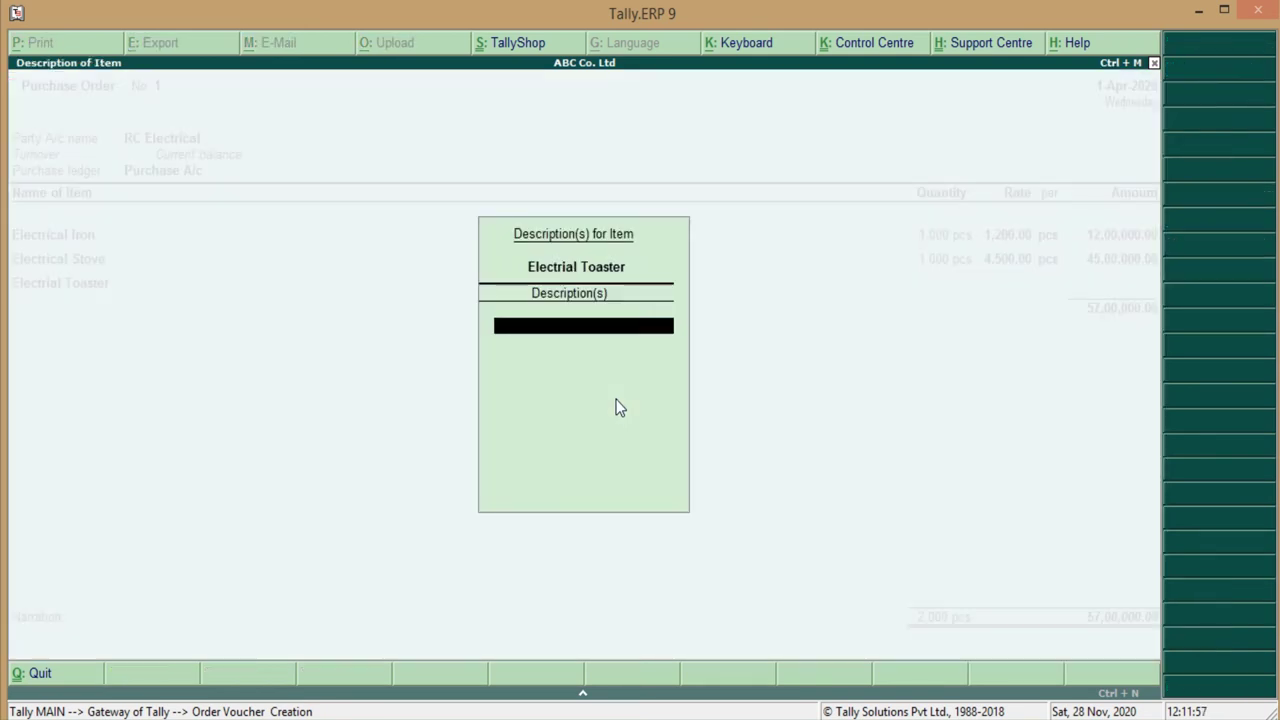
key("Return")
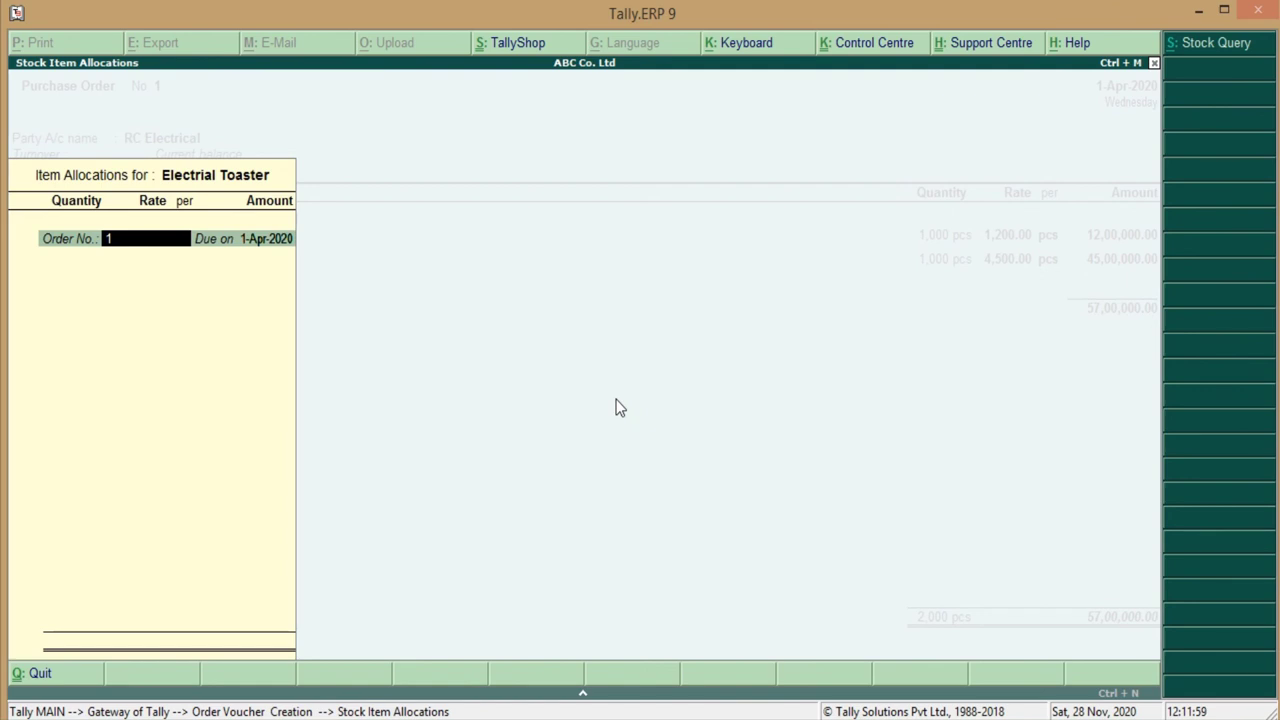
key("Return")
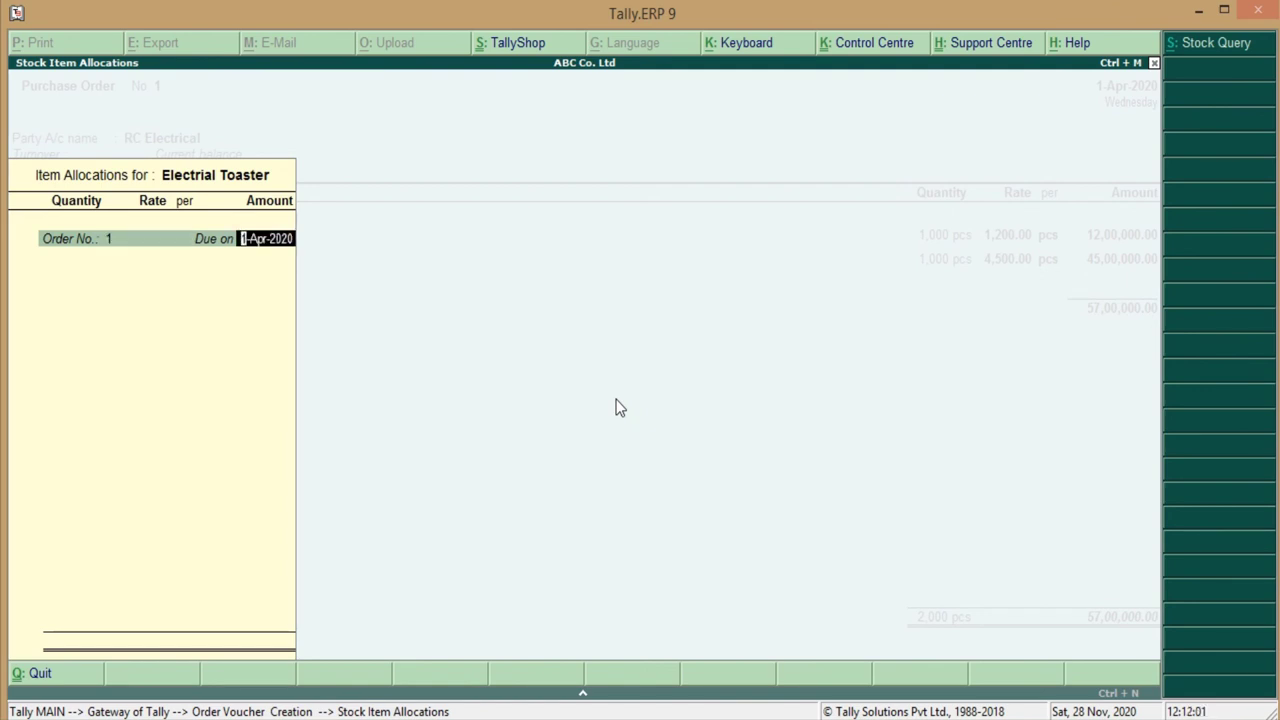
key("alt+Tab")
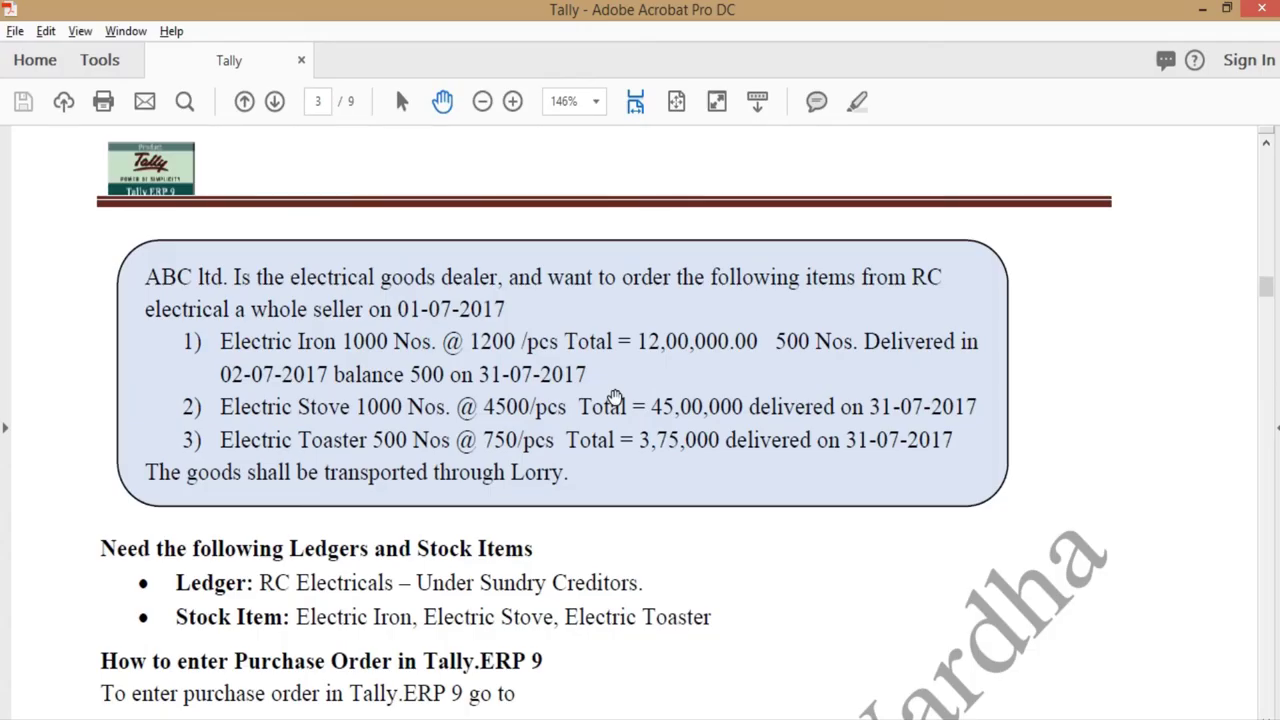
key("alt+Tab")
type("3")
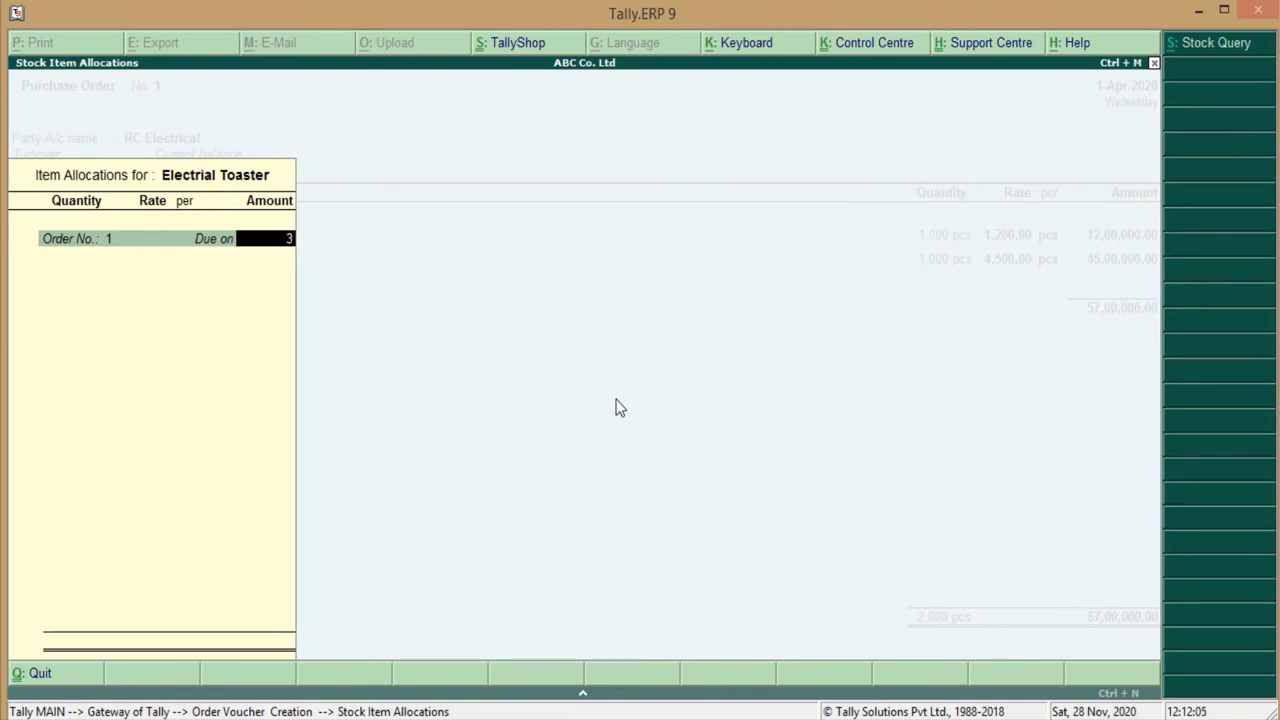
type("1-07-2020")
key("Return")
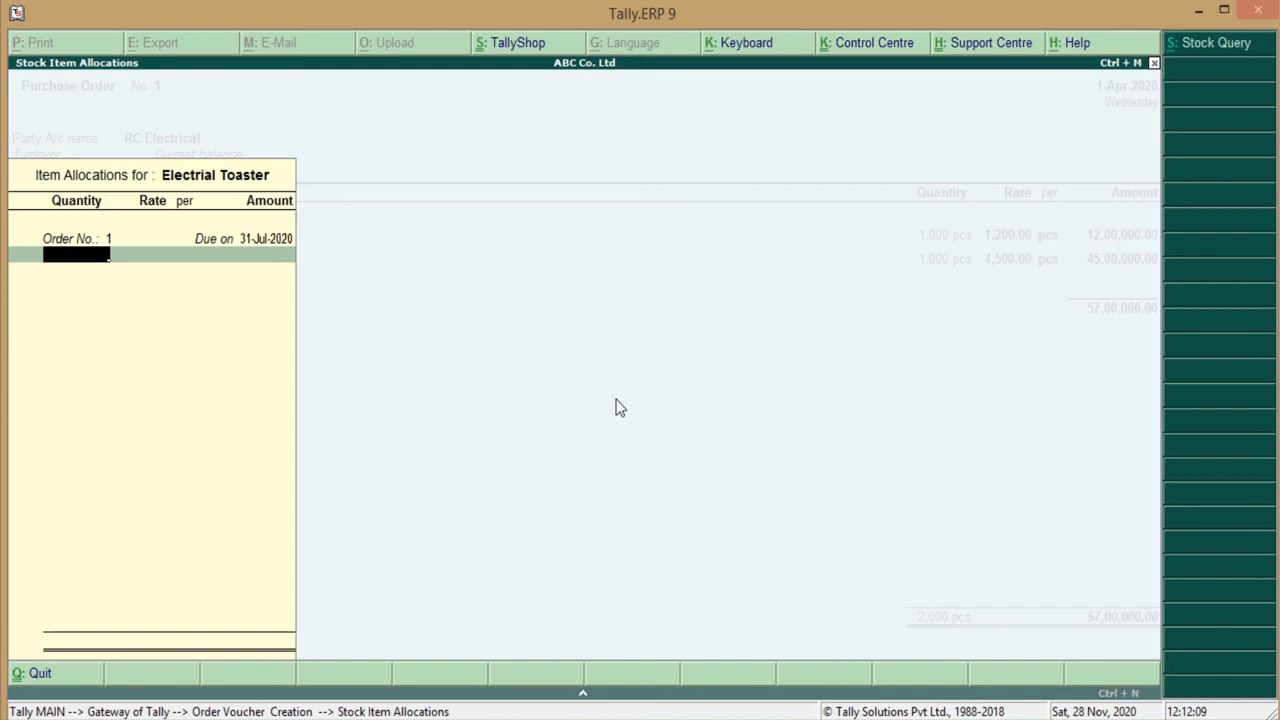
- Enter 500 pcs at 750.00 for the toaster, bringing the total to 60,75,000.00
key("alt+Tab")
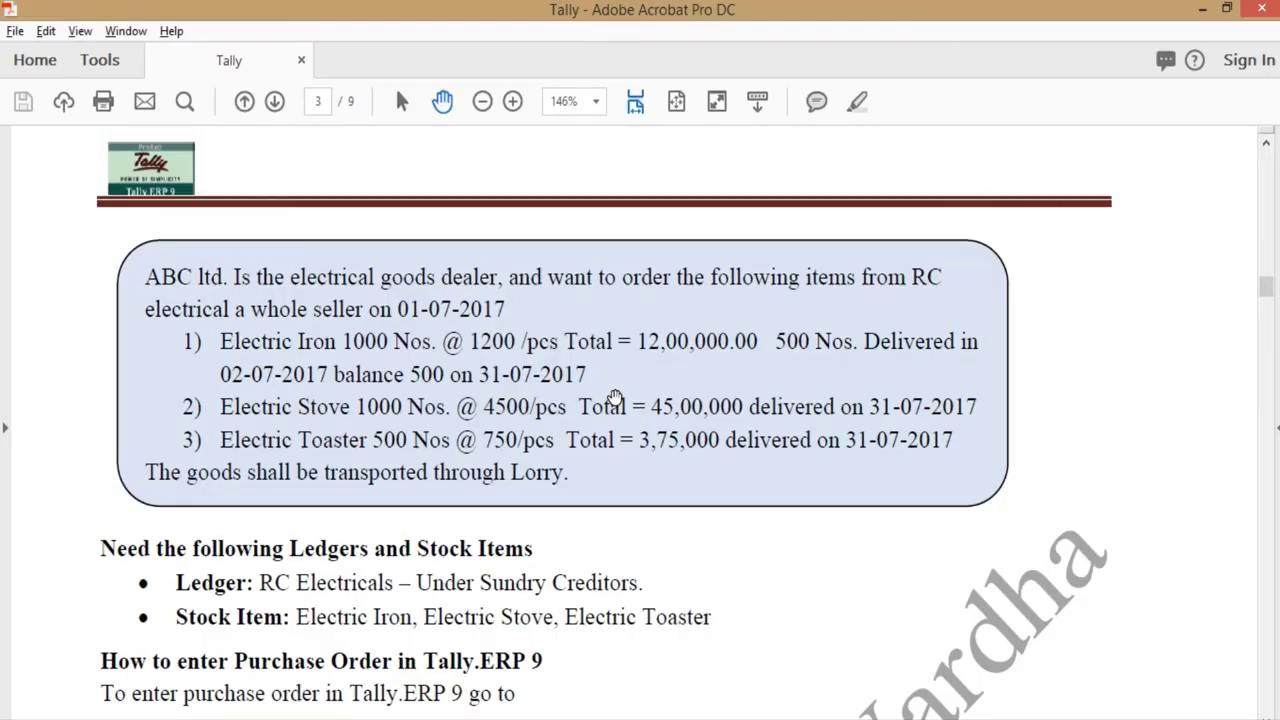
key("alt+Tab")
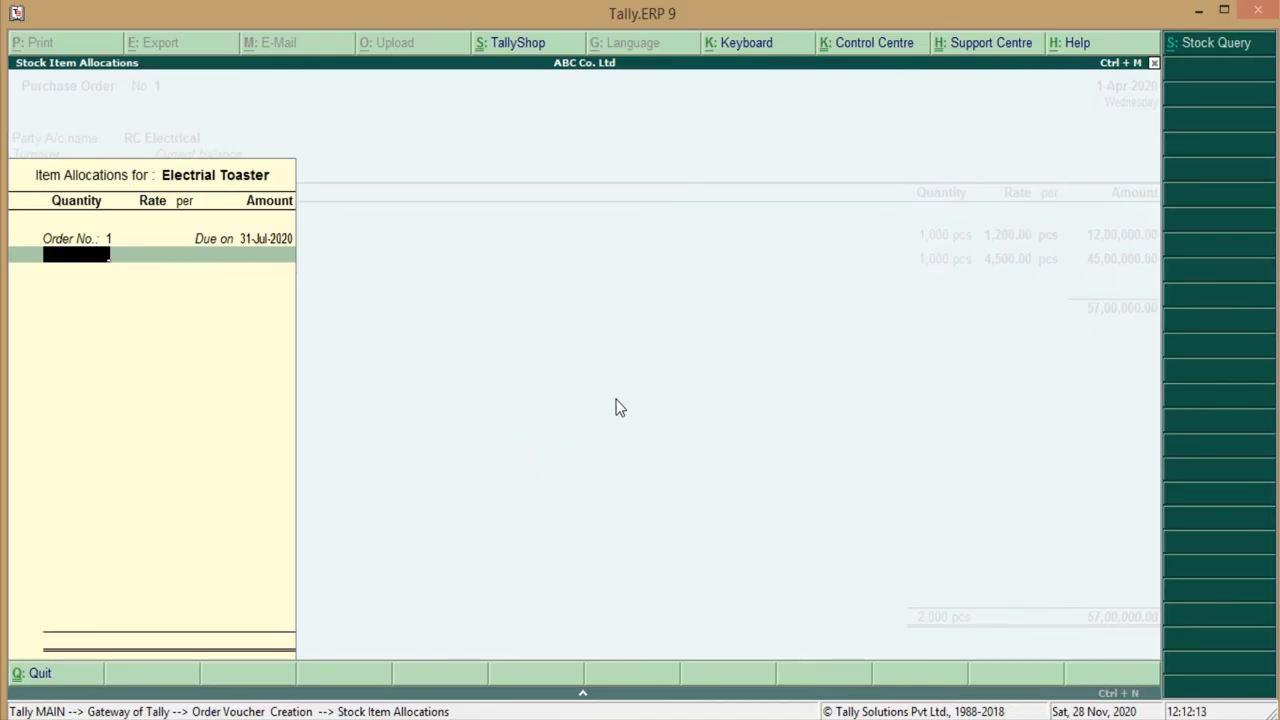
type("500")
key("Return")
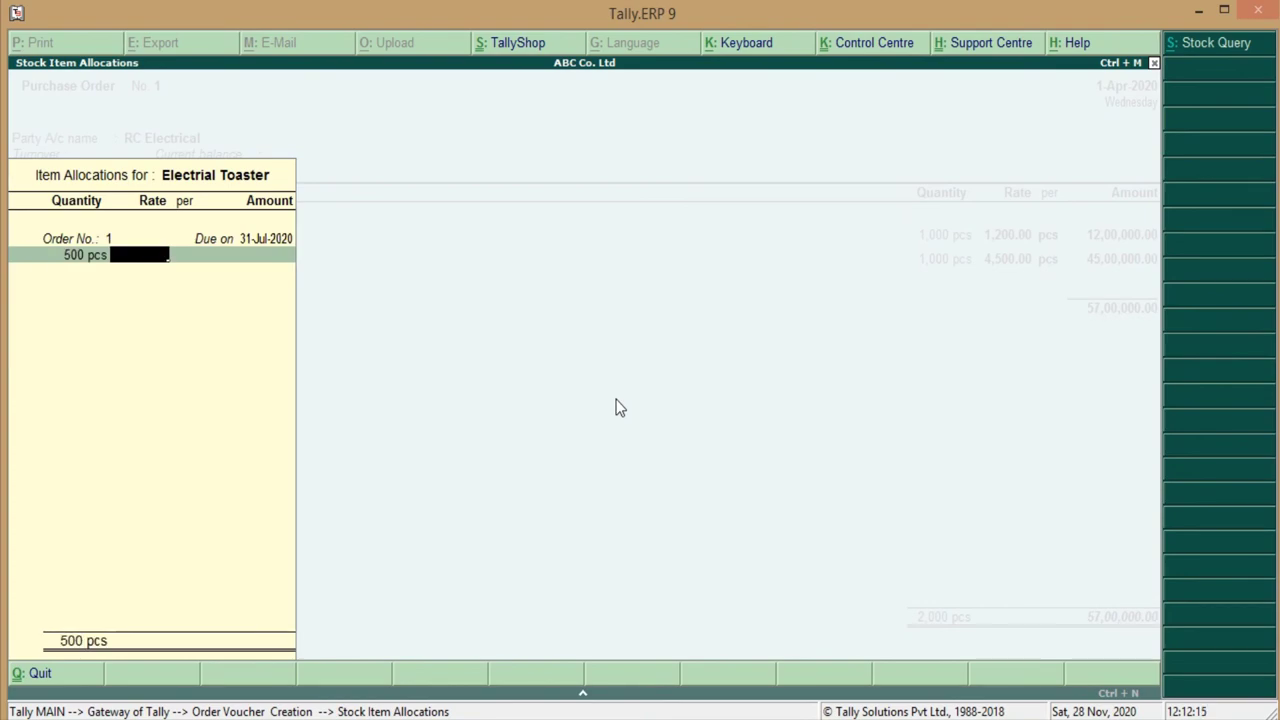
key("alt+Tab")
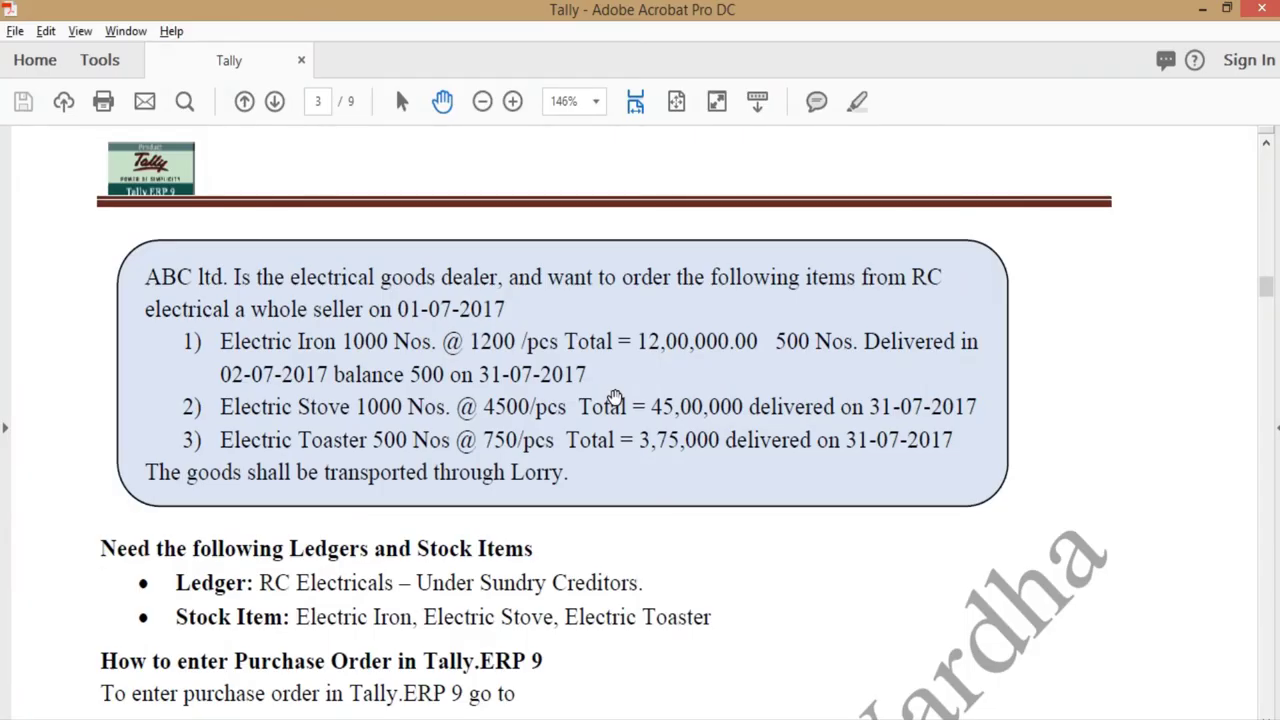
key("alt+Tab")
type("750")
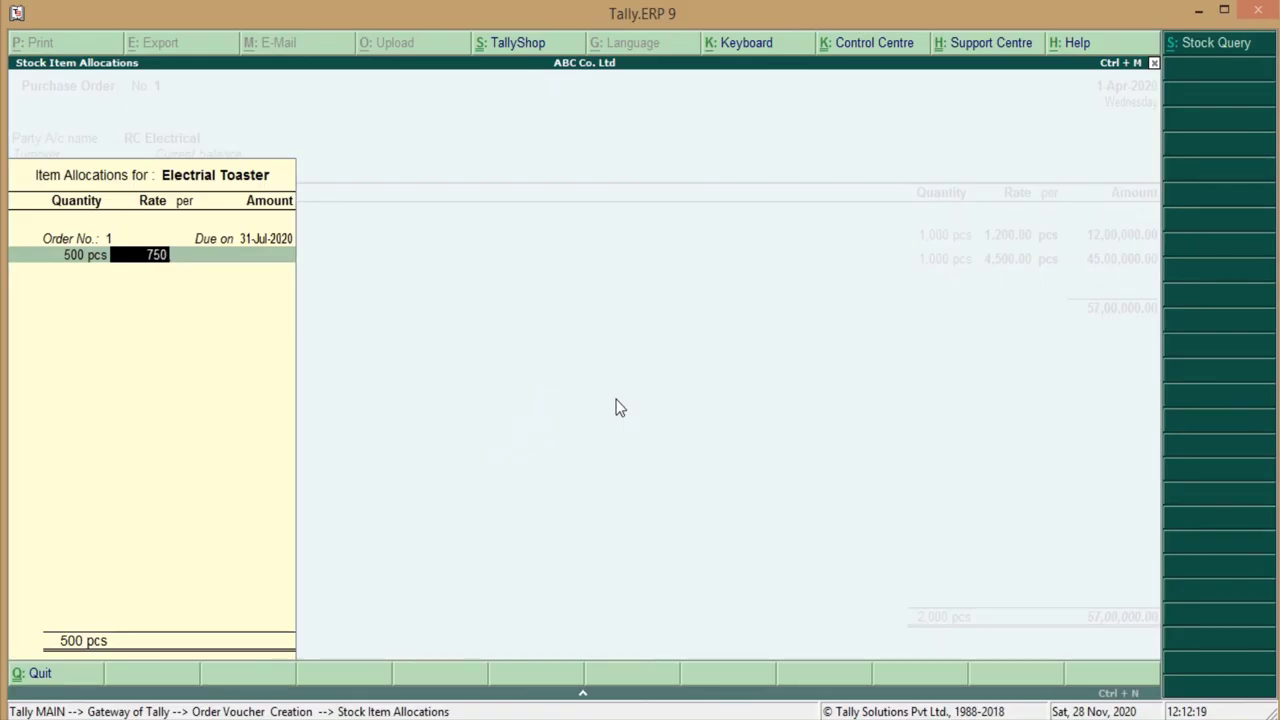
key("Return")
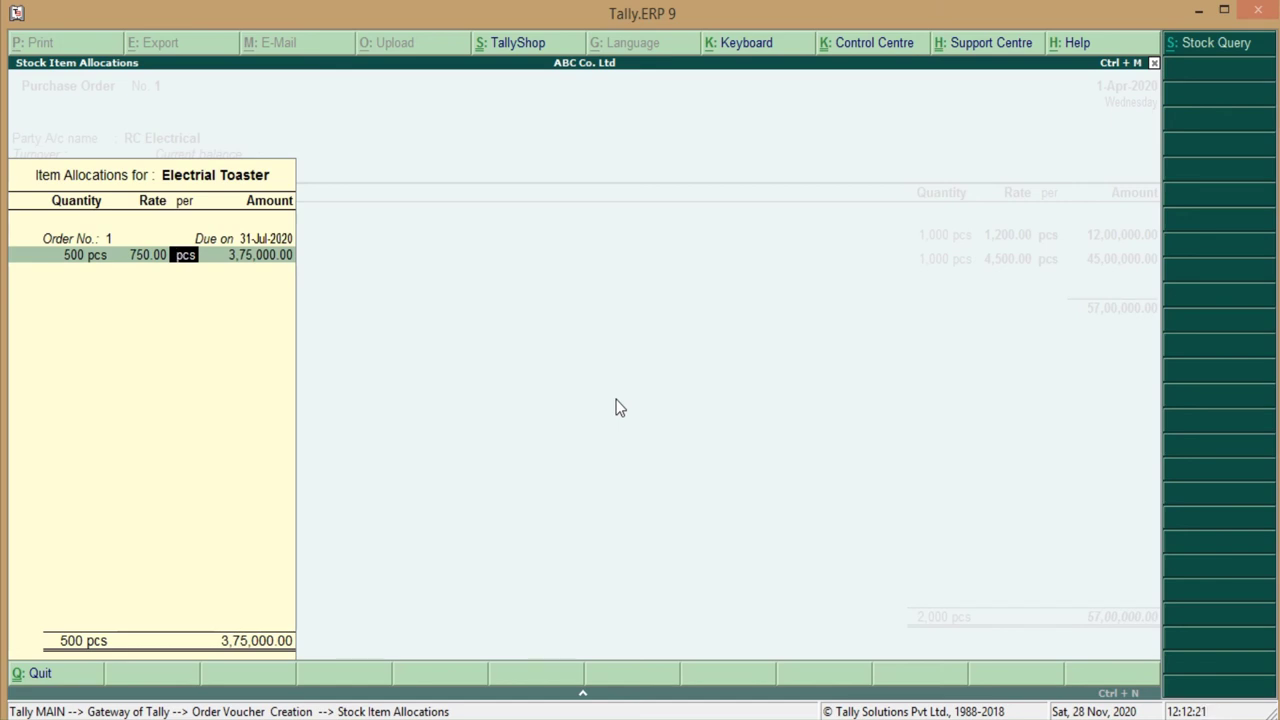
key("Return")
key("Return")
key("Return")
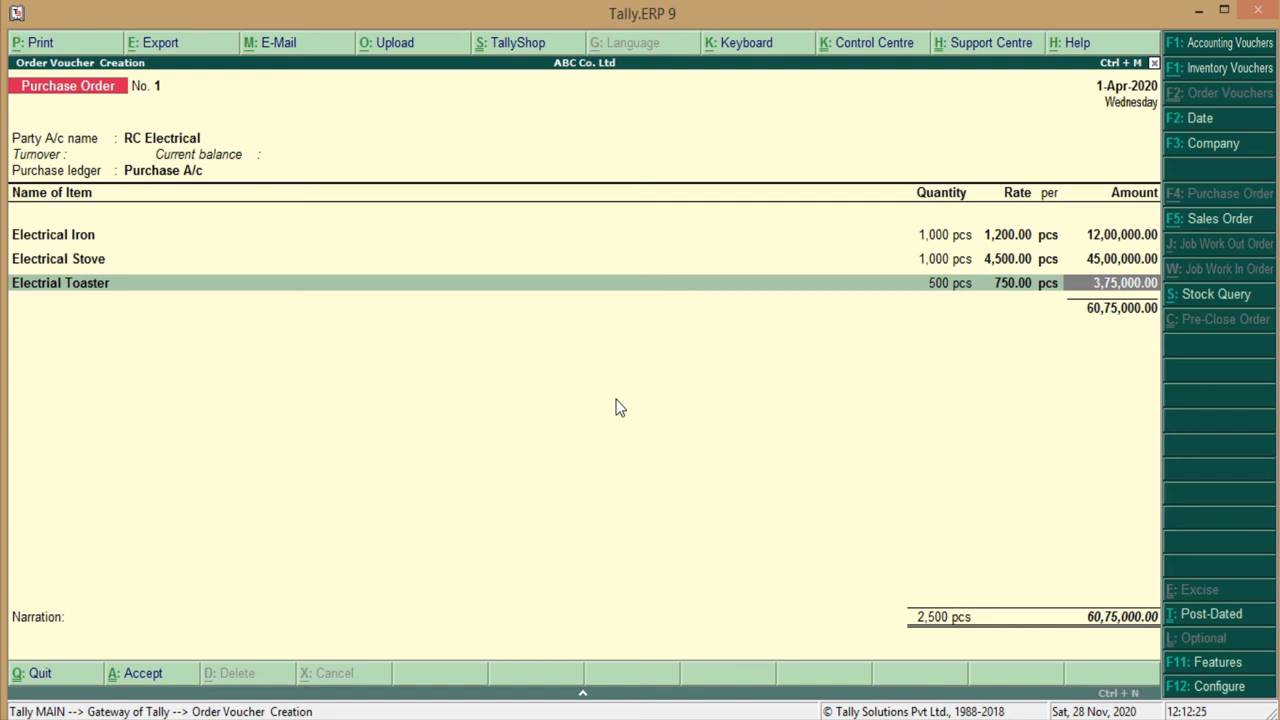
- End the item list, add the narration 'Being Purchase order placed' and save Purchase Order No. 1
key("Return")
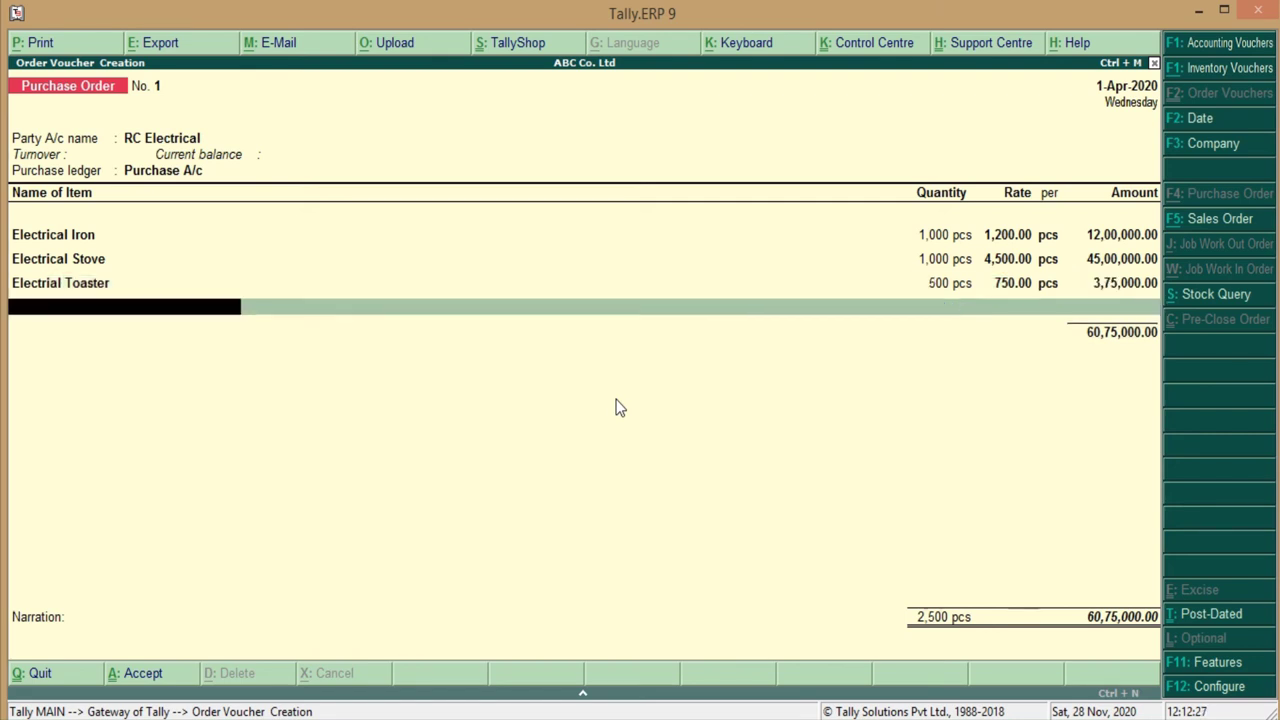
key("Return")
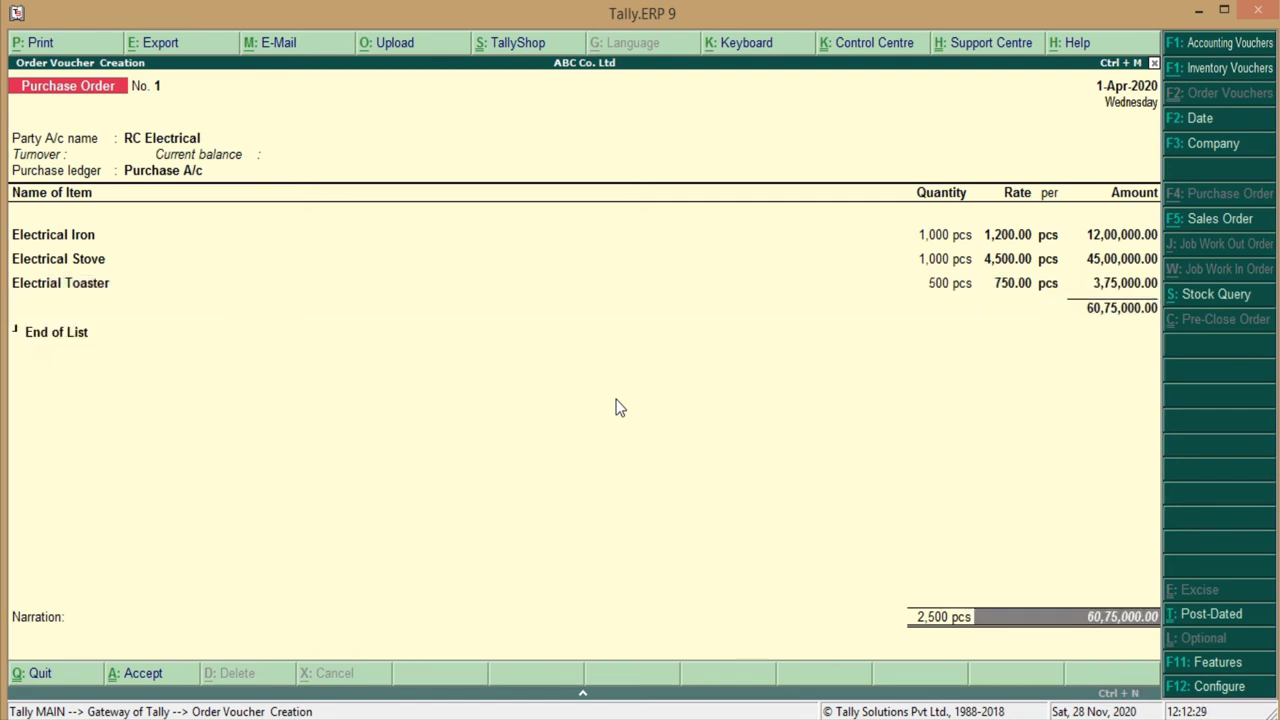
key("Return")
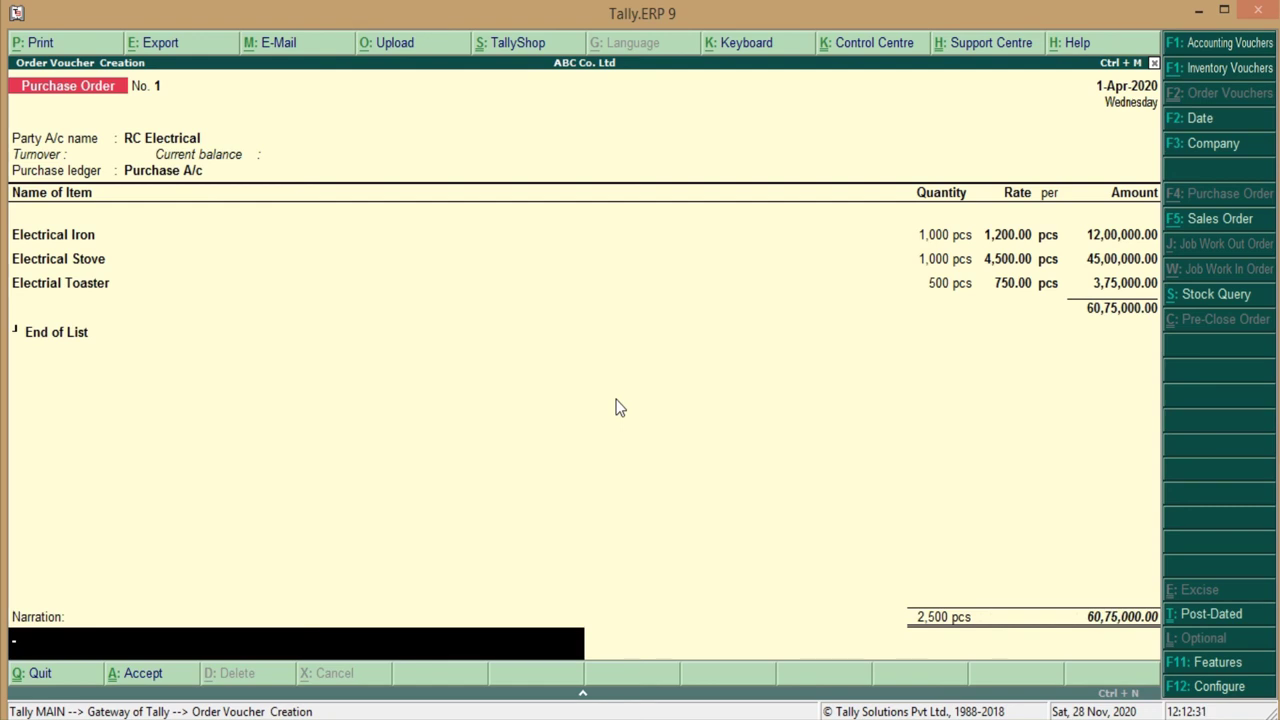
type("Being PUrchase o")
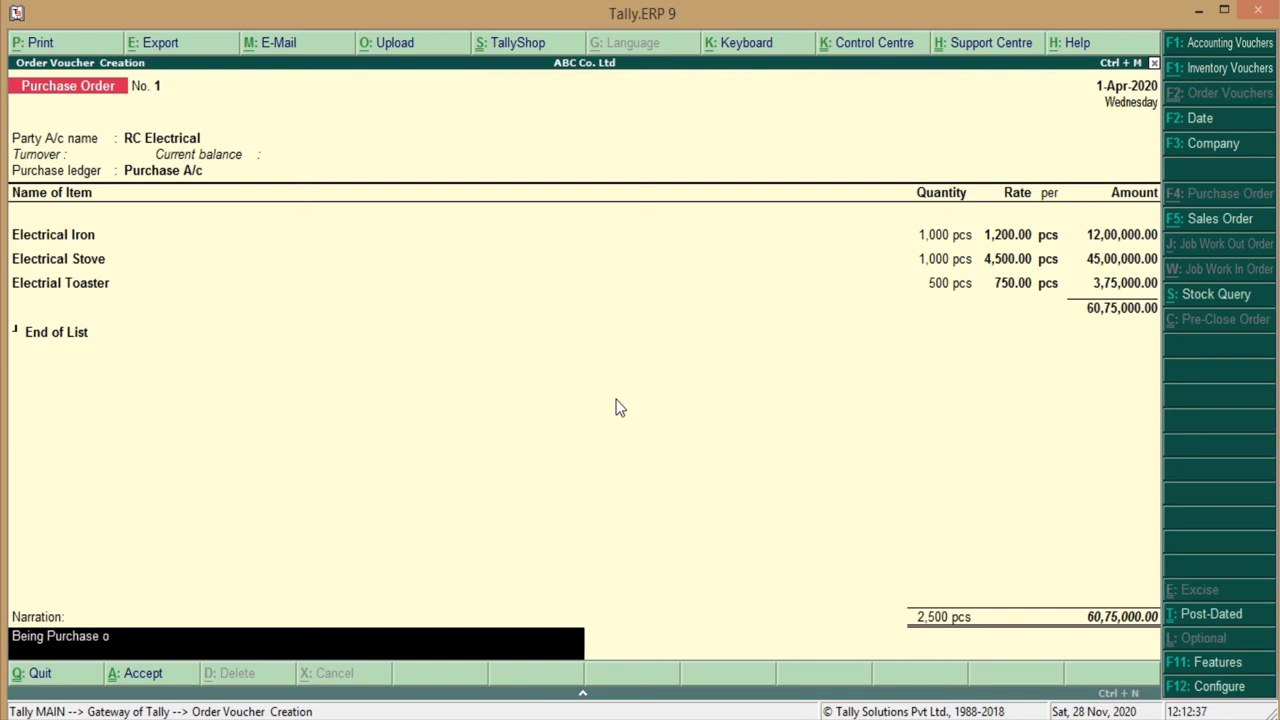
type("rde")
type("r pa")
type("laced")
key("Return")
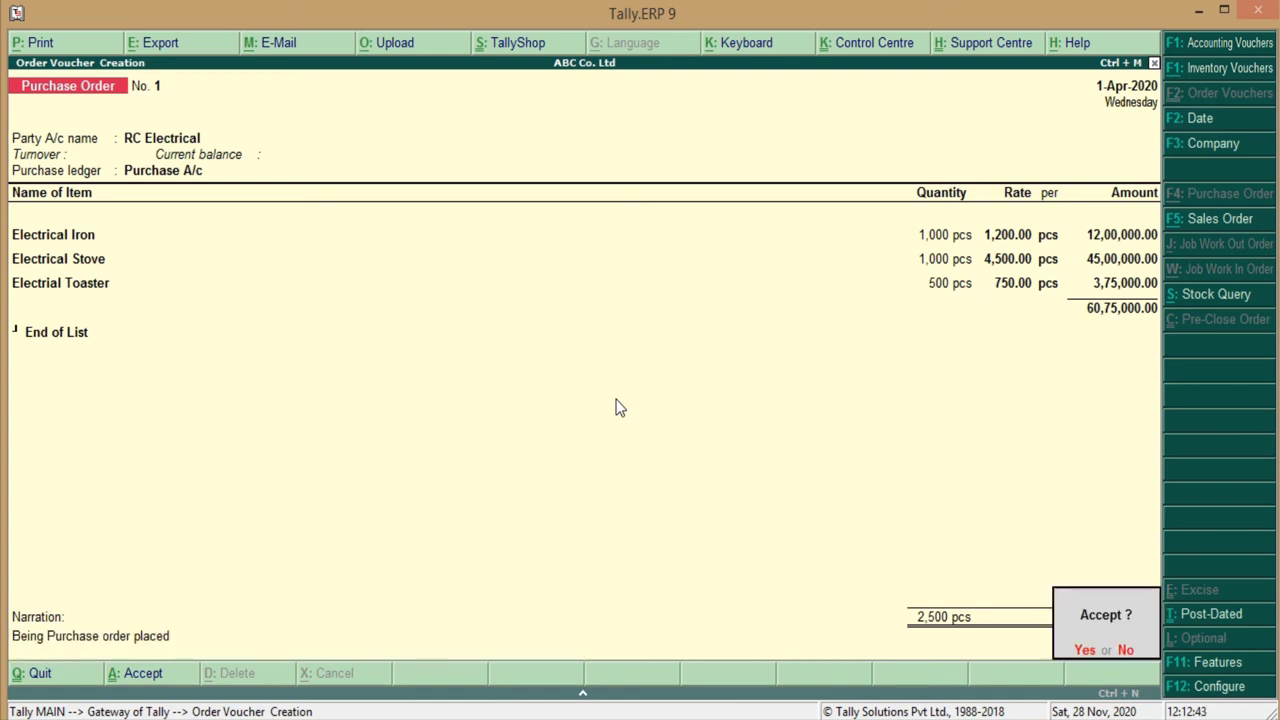
key("Return")
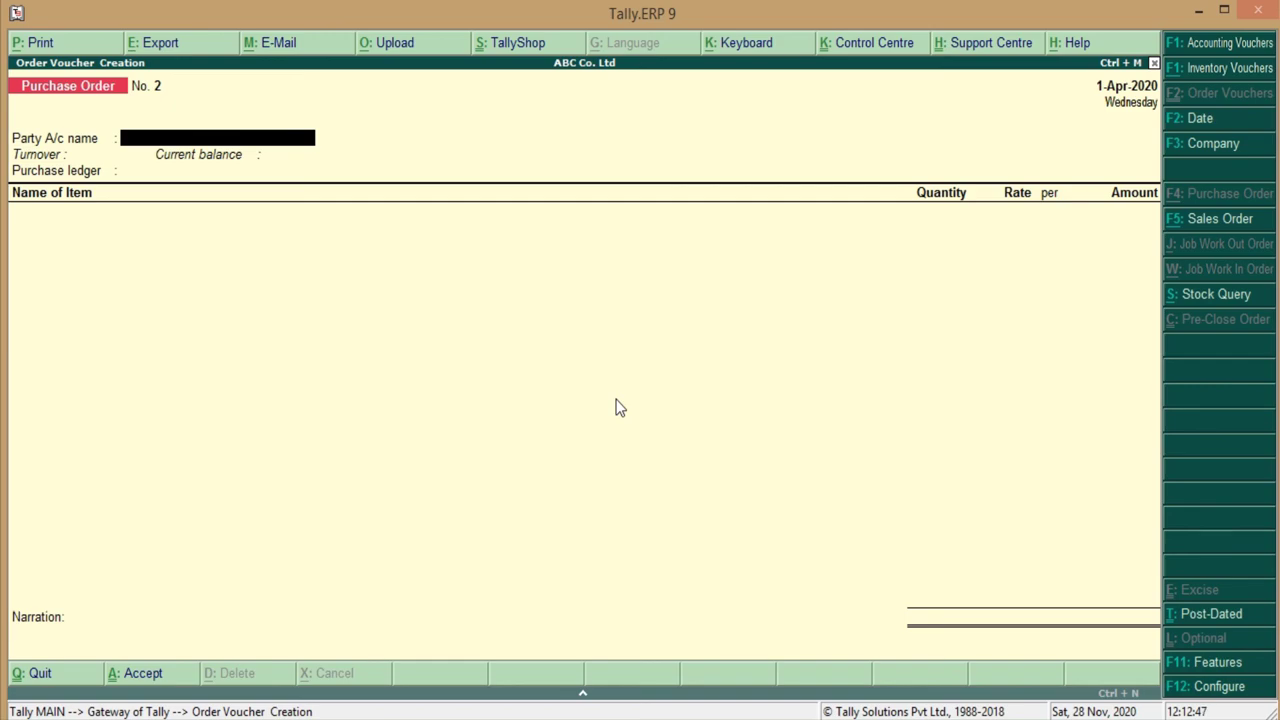
key("alt+Tab")
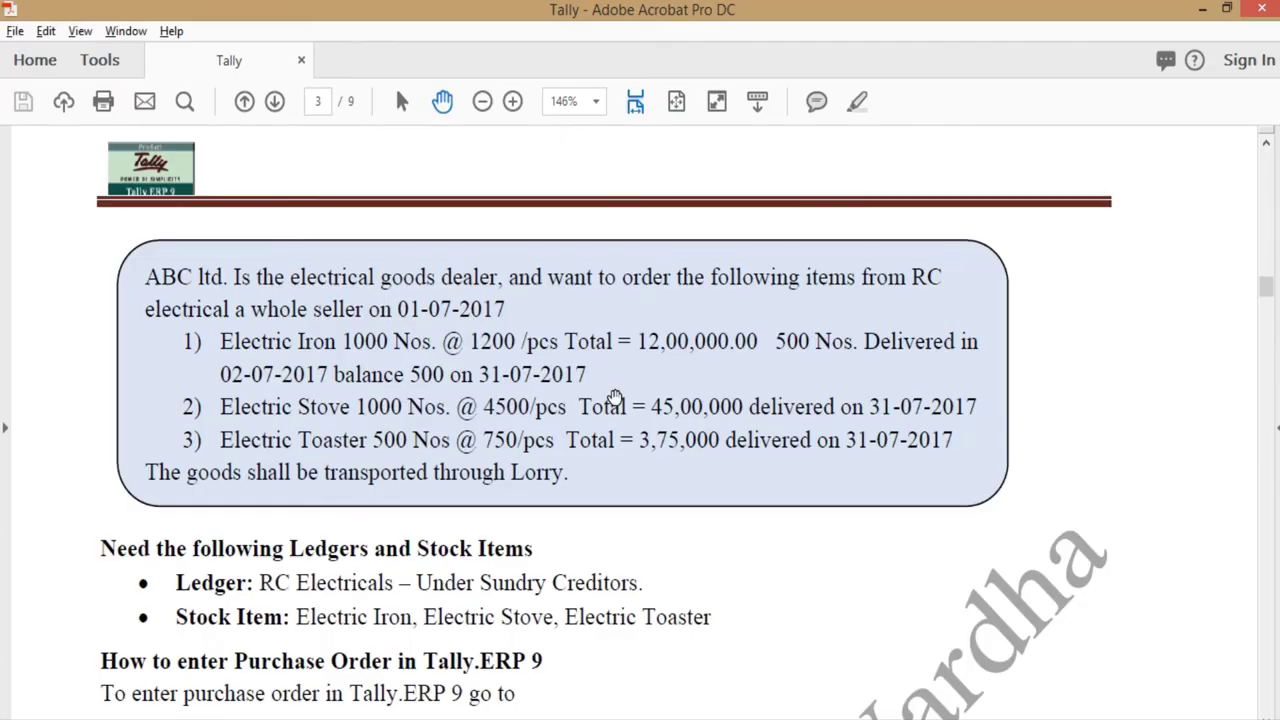
scroll(640, 451, "down", 5)
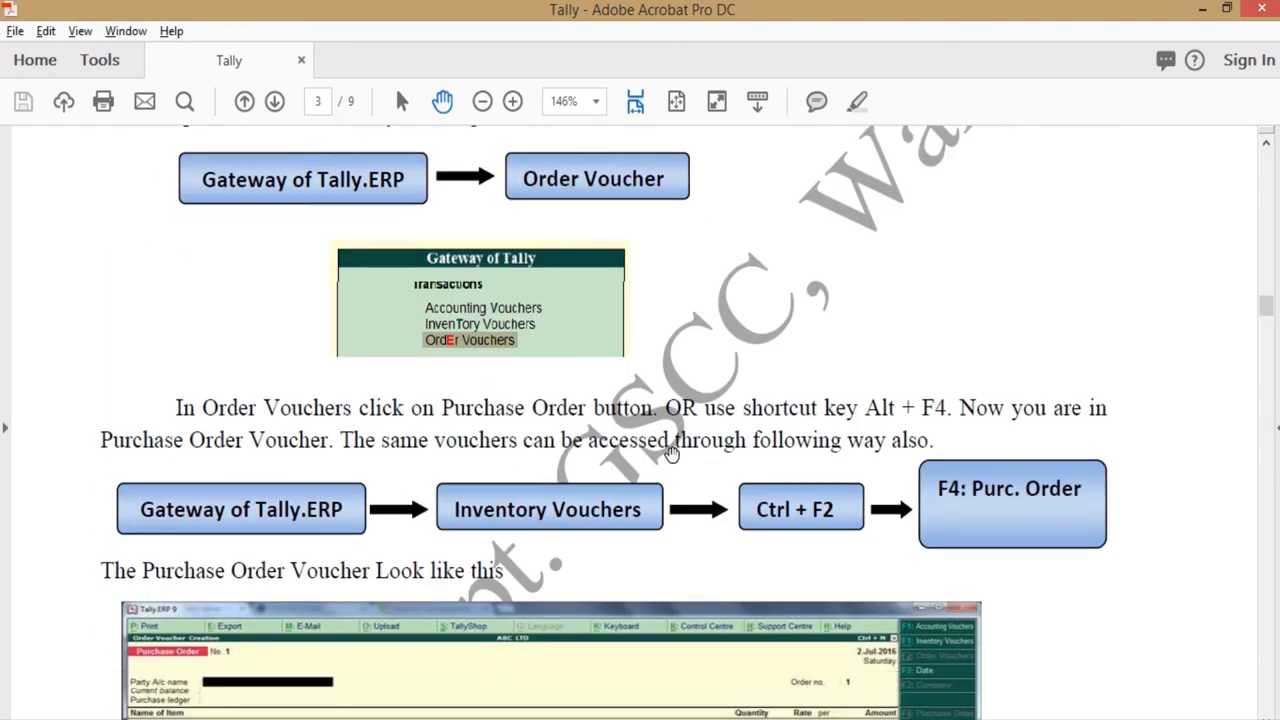
scroll(672, 453, "down", 10)
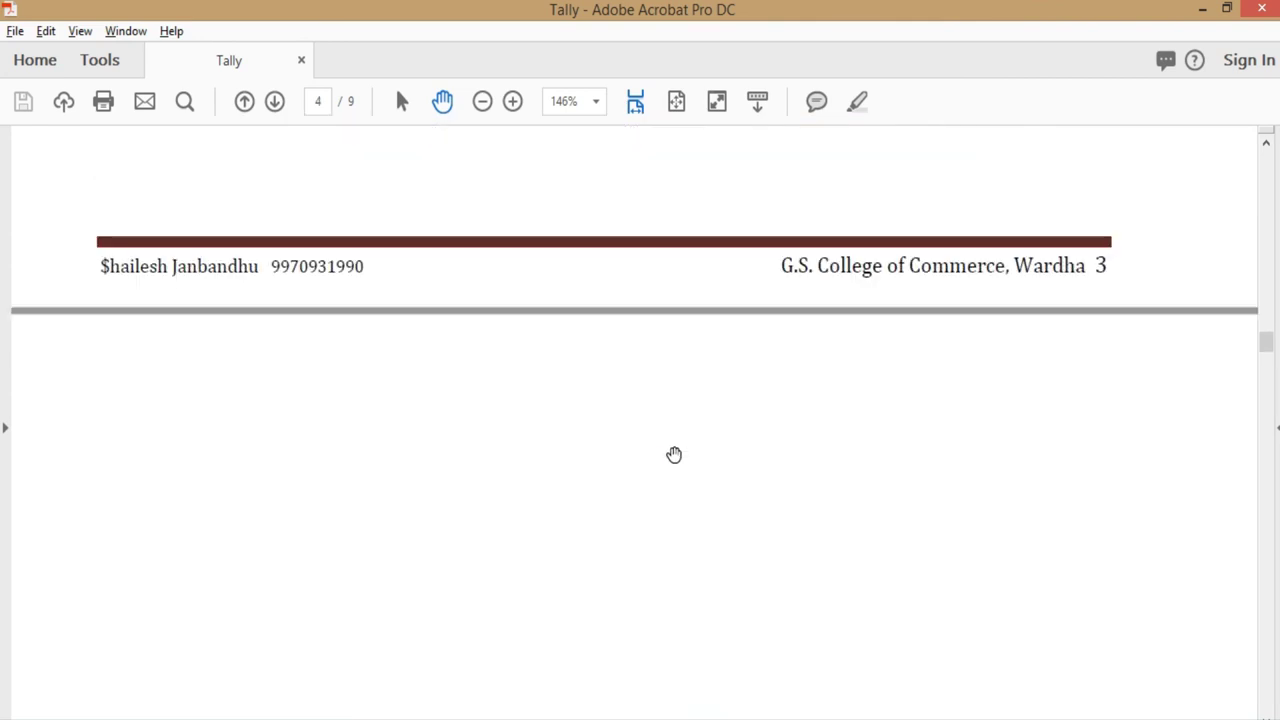
scroll(674, 455, "down", 1)
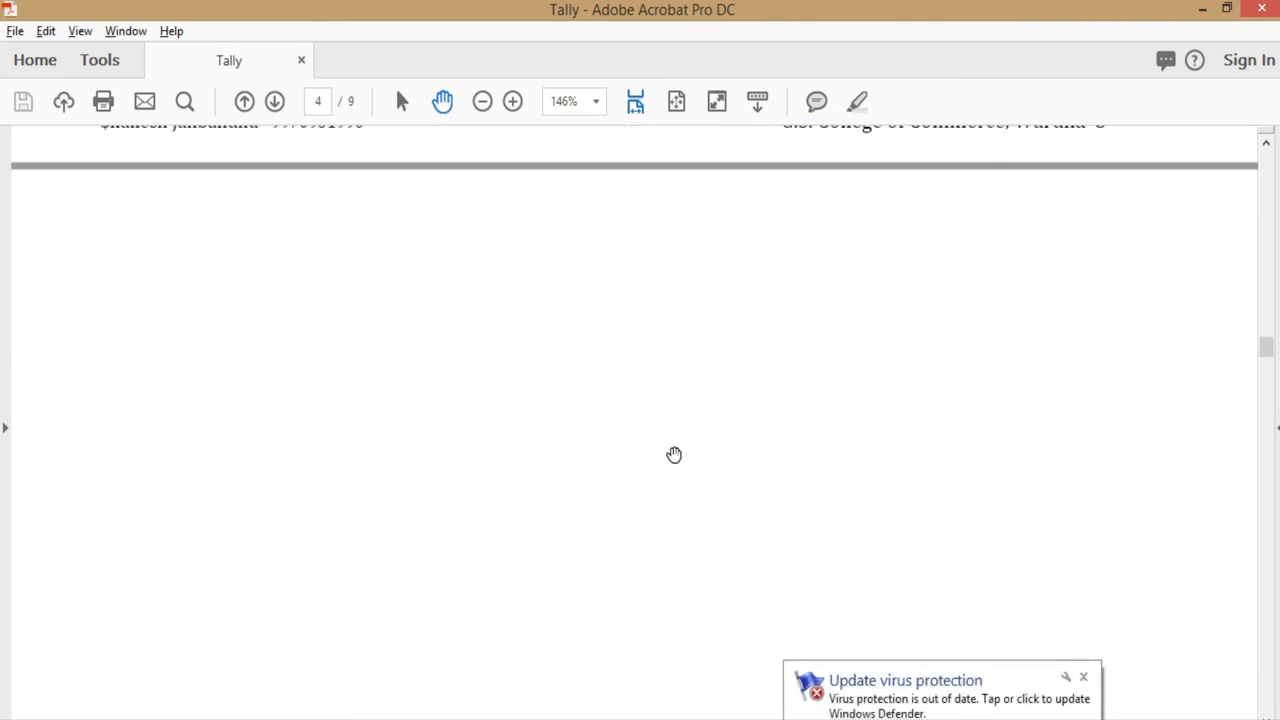
scroll(674, 455, "up", 2)
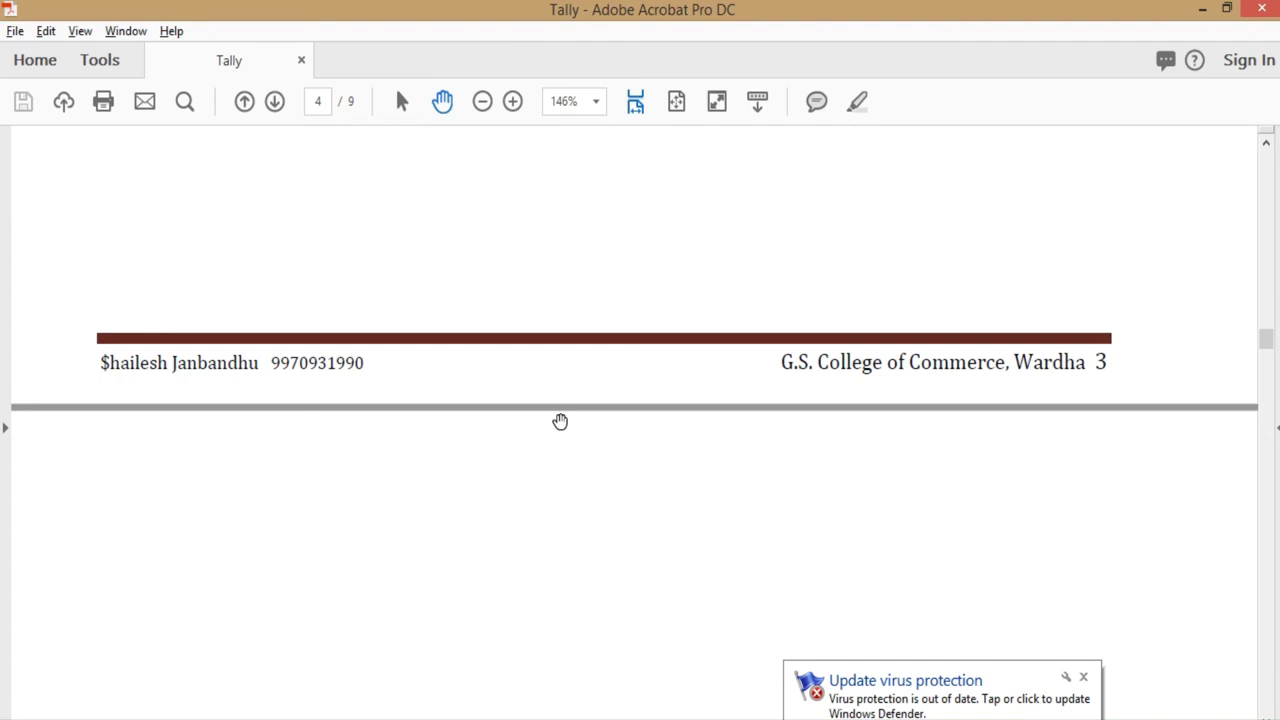
scroll(457, 546, "up", 4)
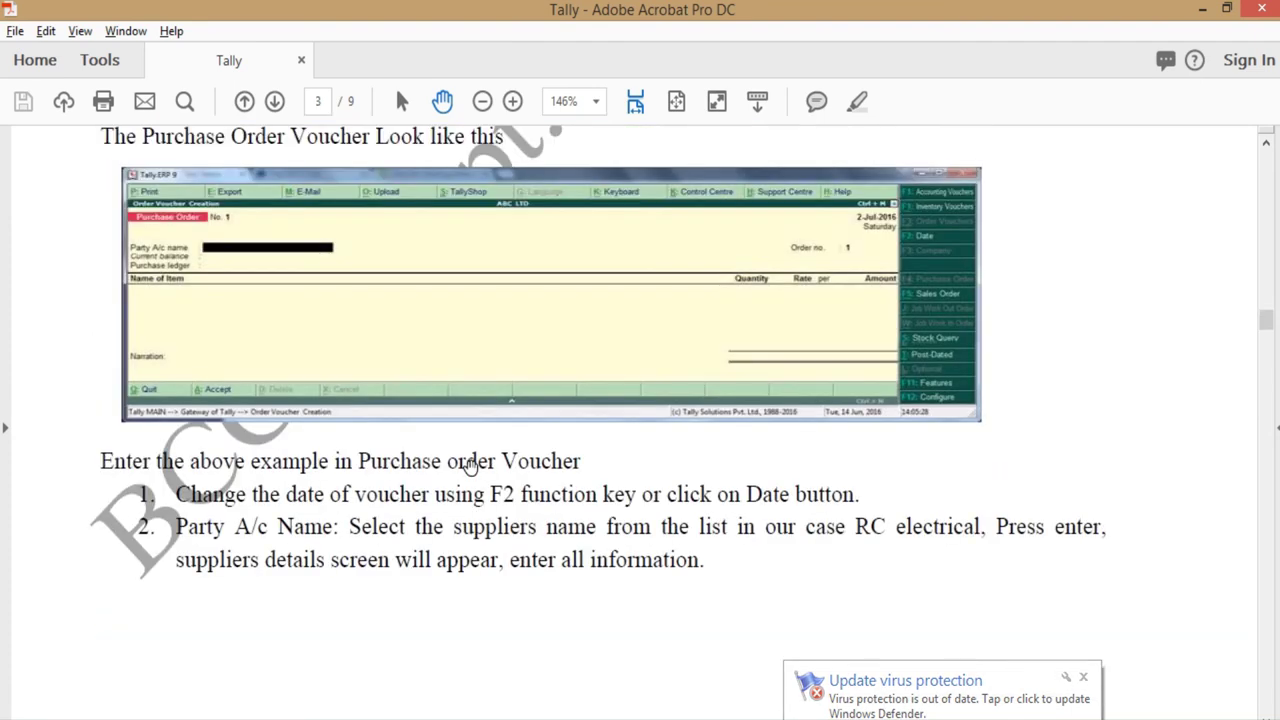
scroll(470, 465, "down", 2)
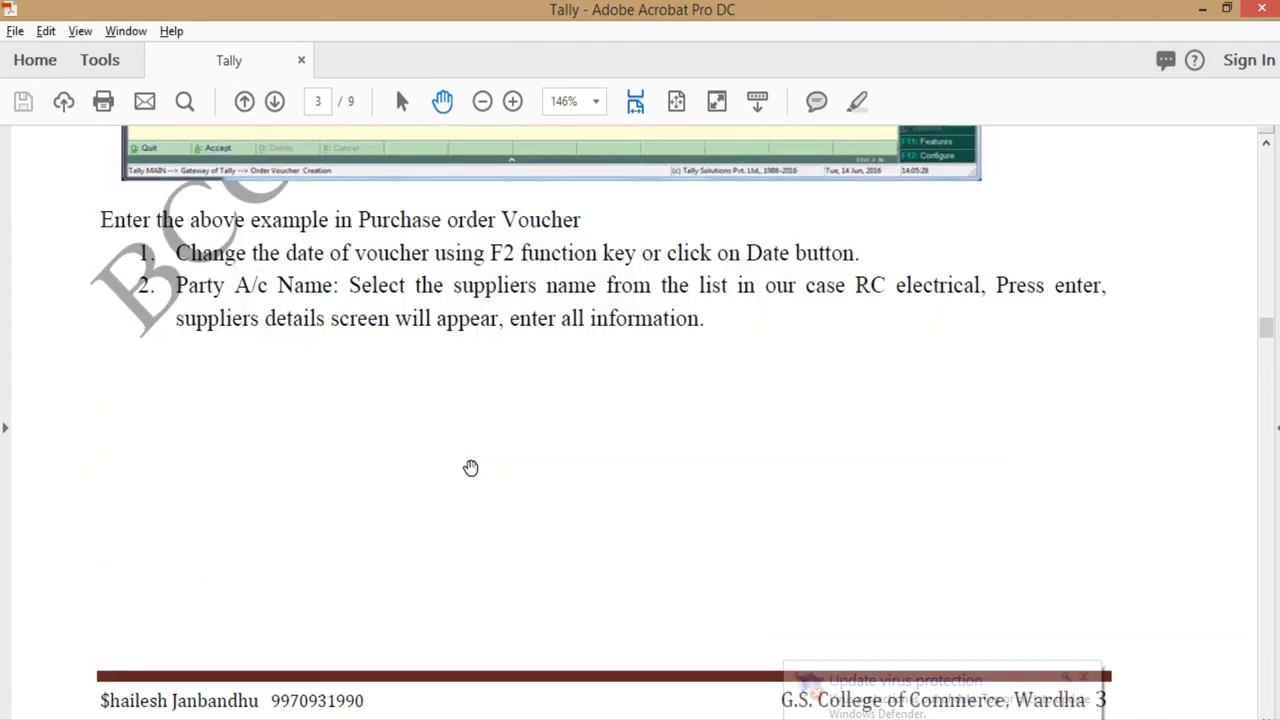
scroll(471, 468, "down", 5)
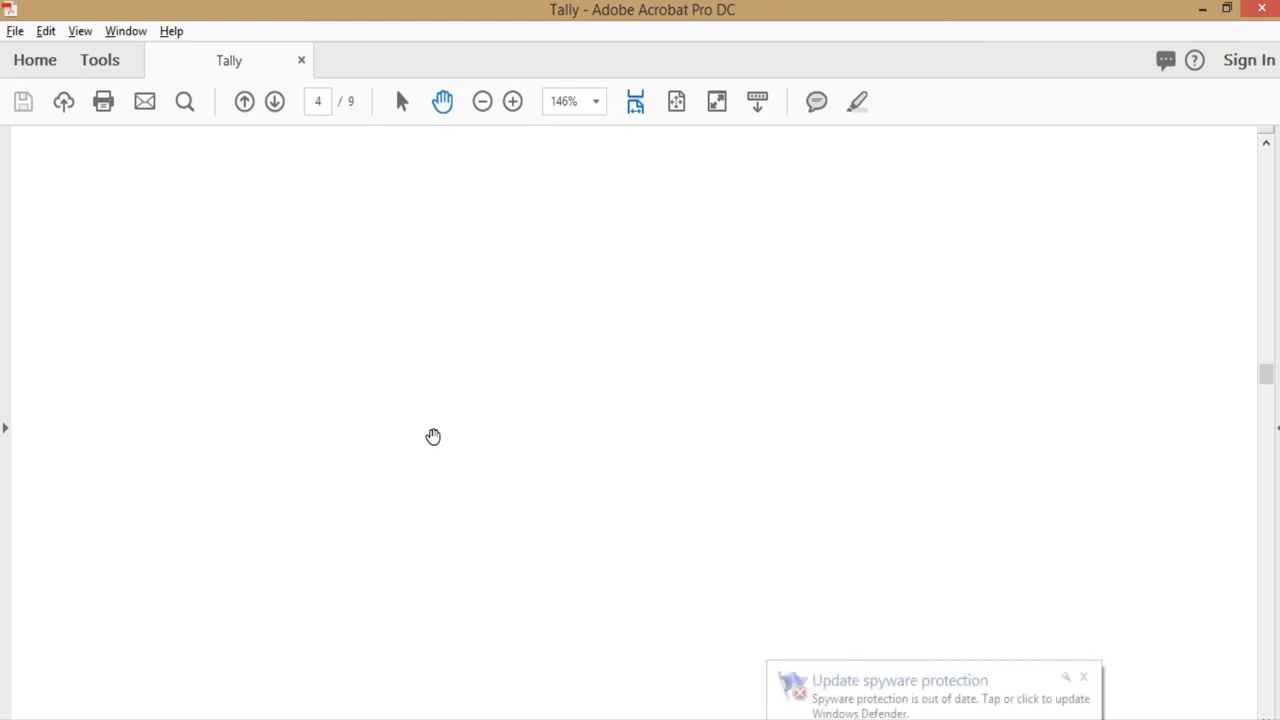
scroll(438, 442, "up", 3)
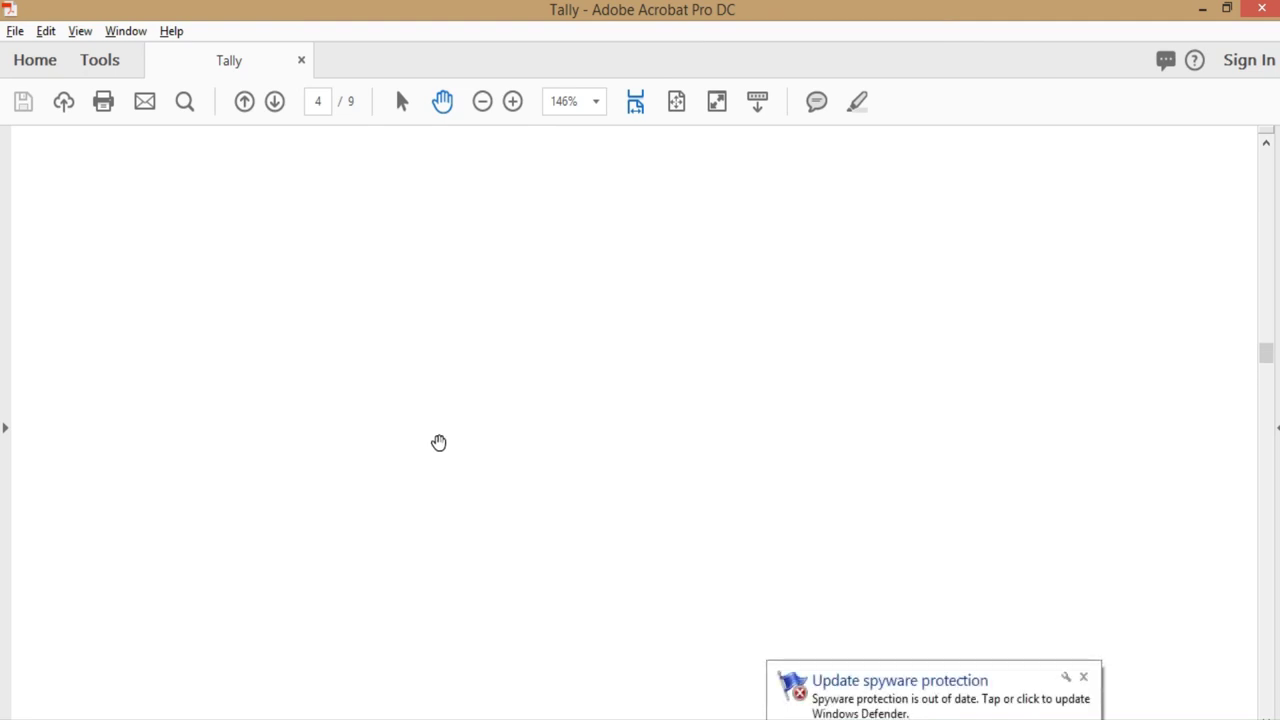
- Abandon the blank Purchase Order No. 2 and return to the main Gateway menu
left_click(744, 718)
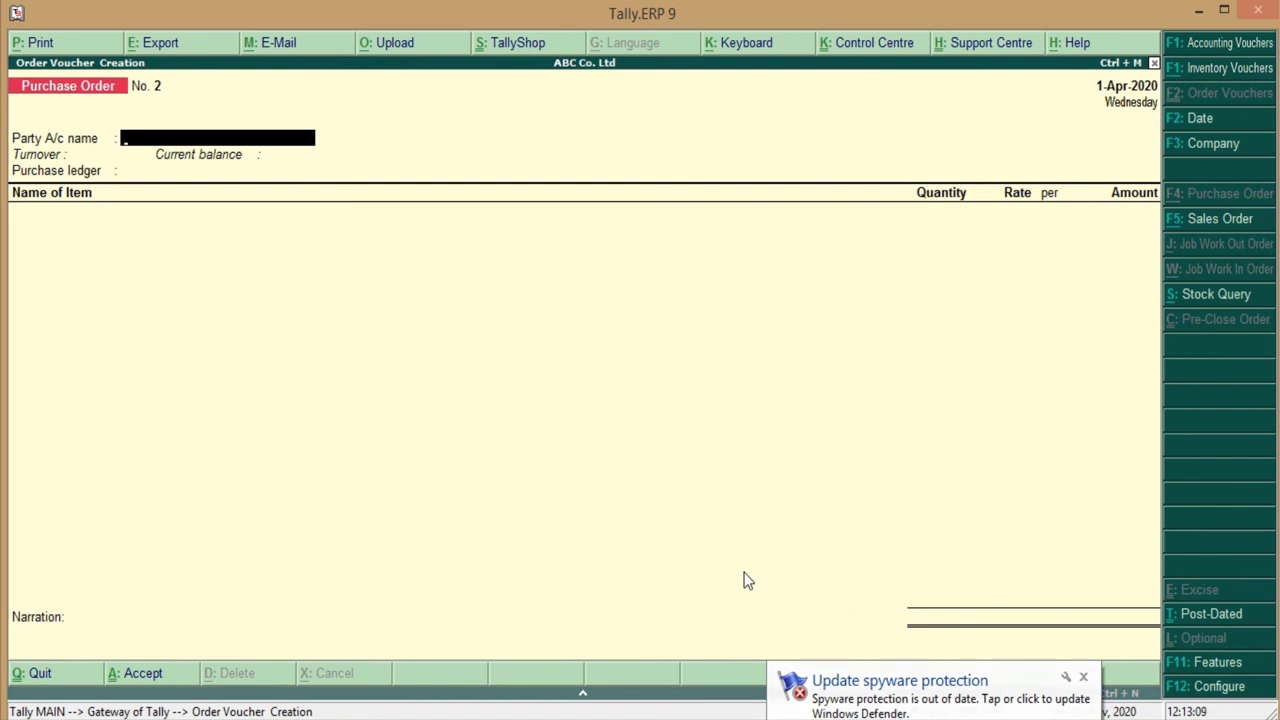
key("Escape")
key("Return")
key("Escape")
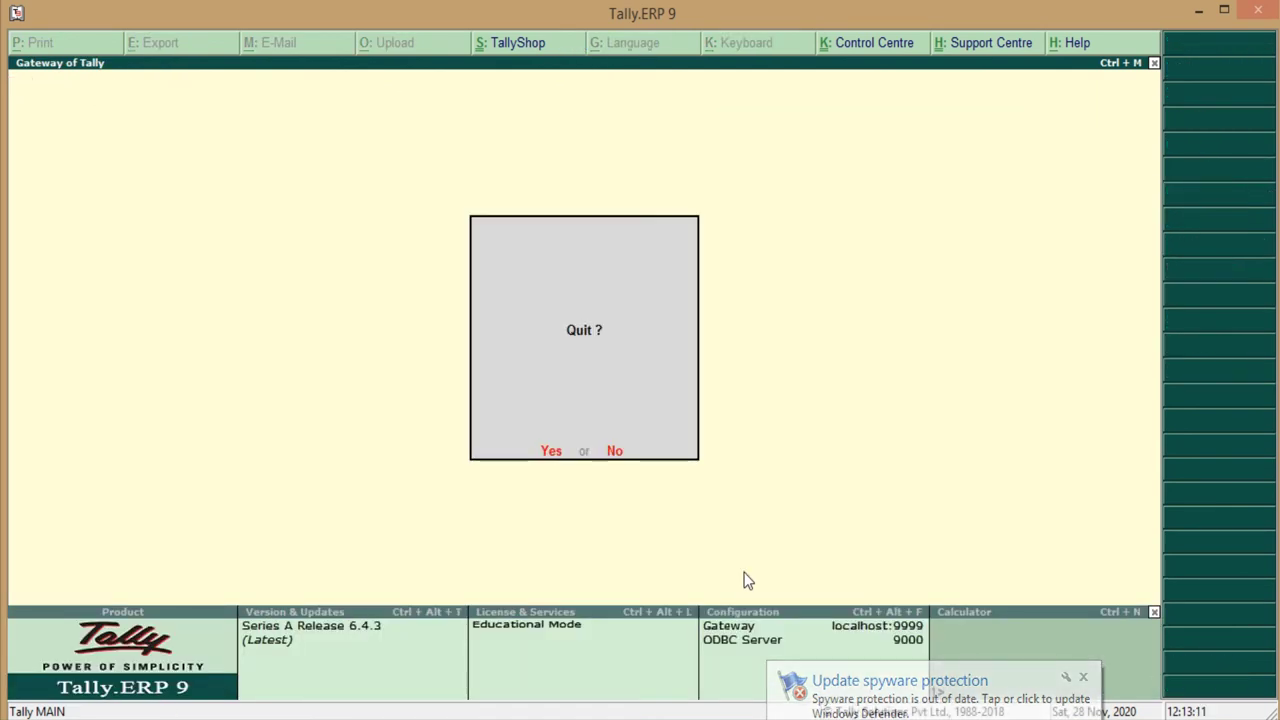
key("Escape")
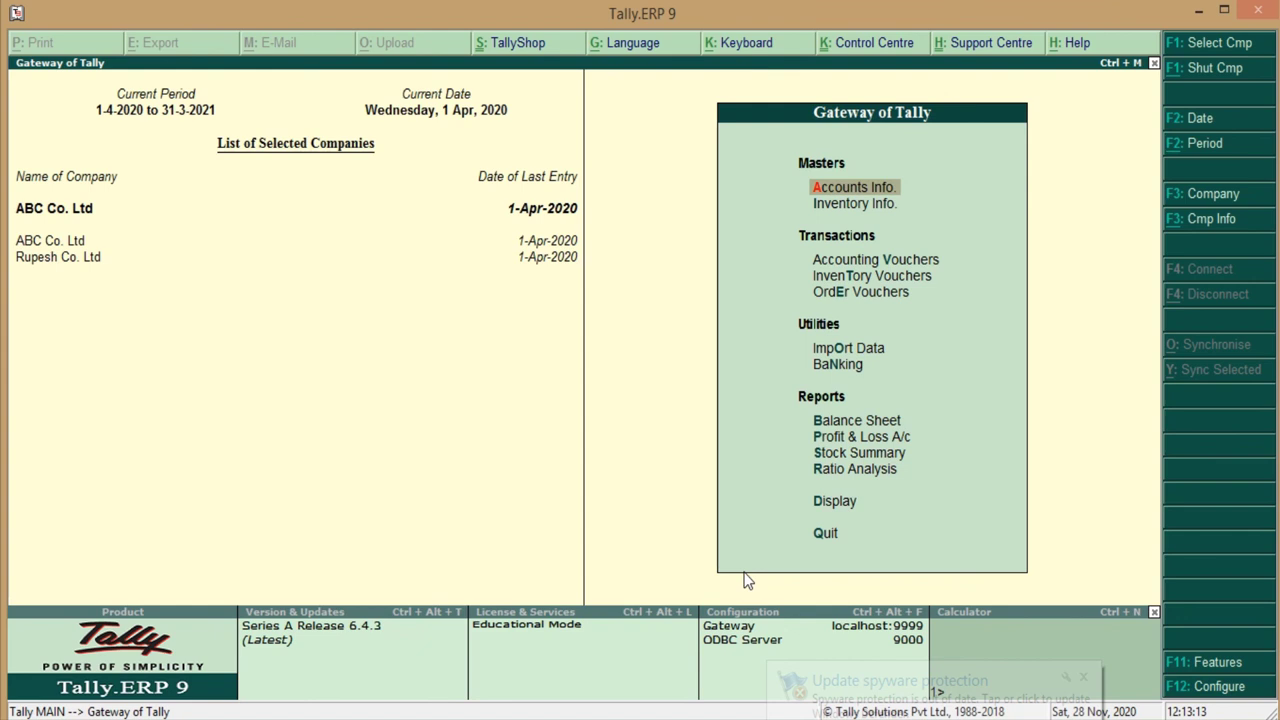
- Open the Purchase Orders Book under Display > Inventory Books for April
key("Down")
key("Down")
key("Down")
key("Down")
key("Down")
key("Down")
key("Down")
key("Down")
key("Down")
key("Down")
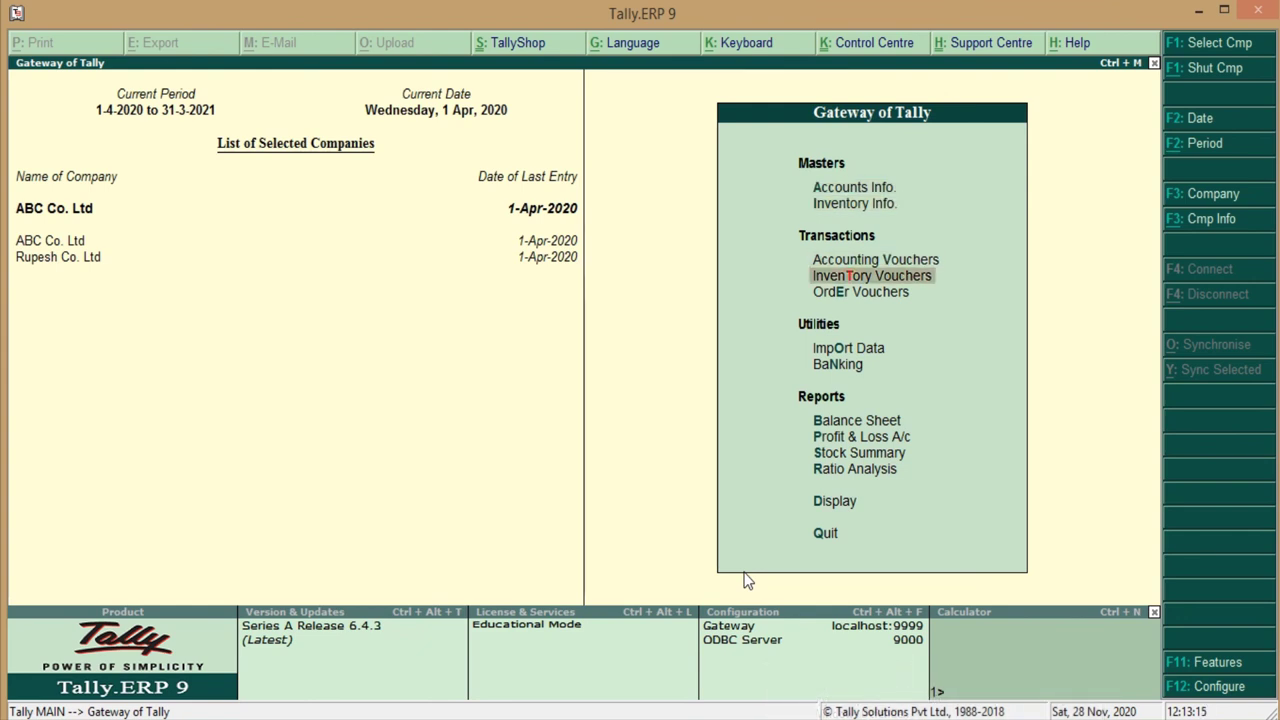
key("Down")
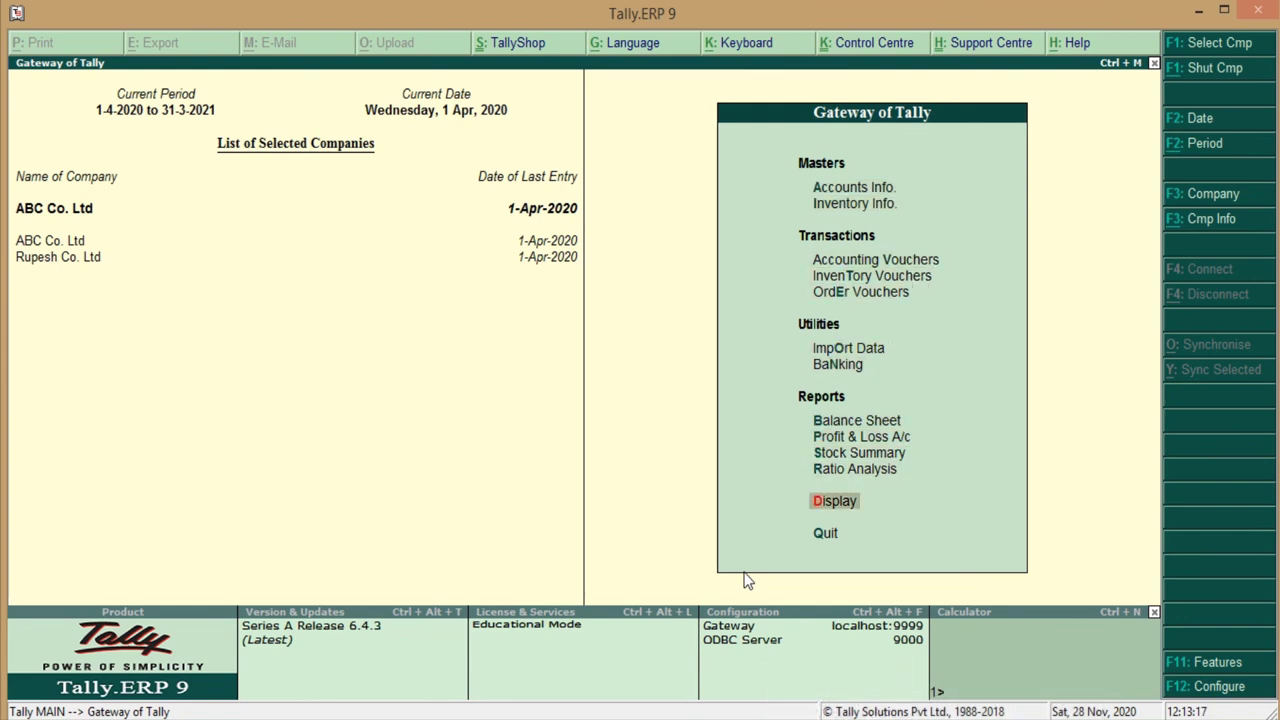
key("Return")
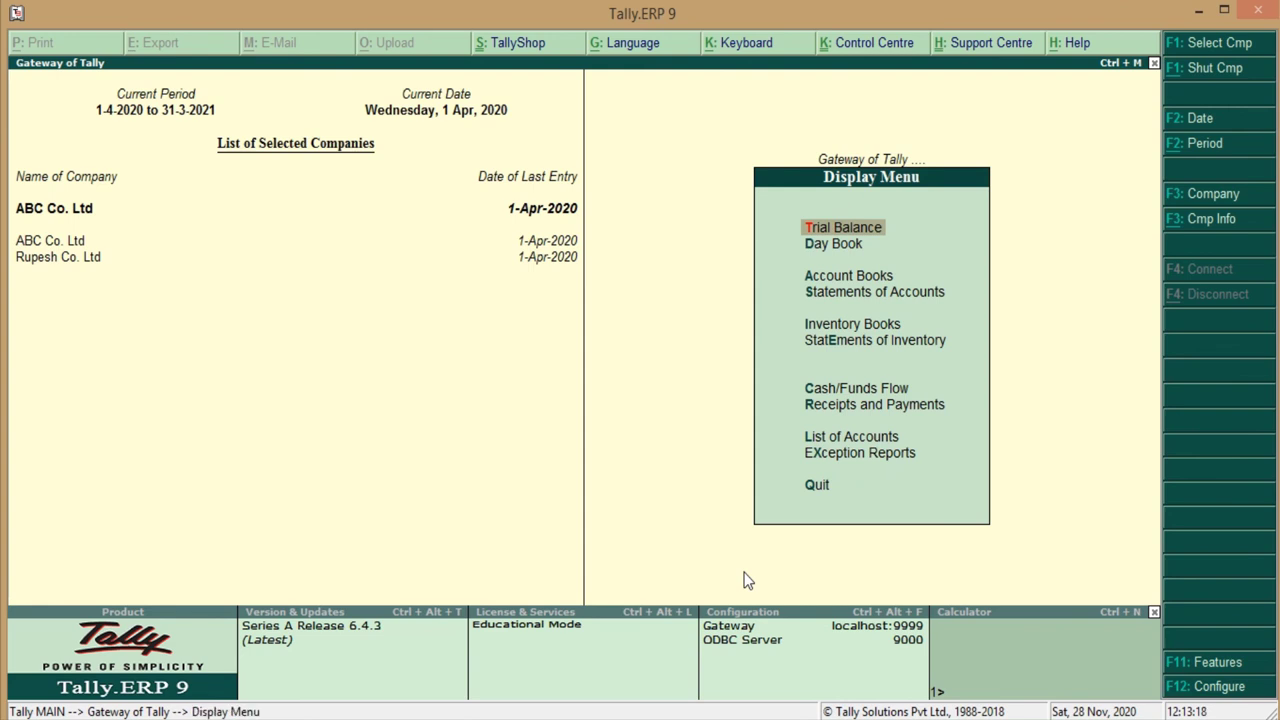
key("Down")
key("Down")
key("Down")
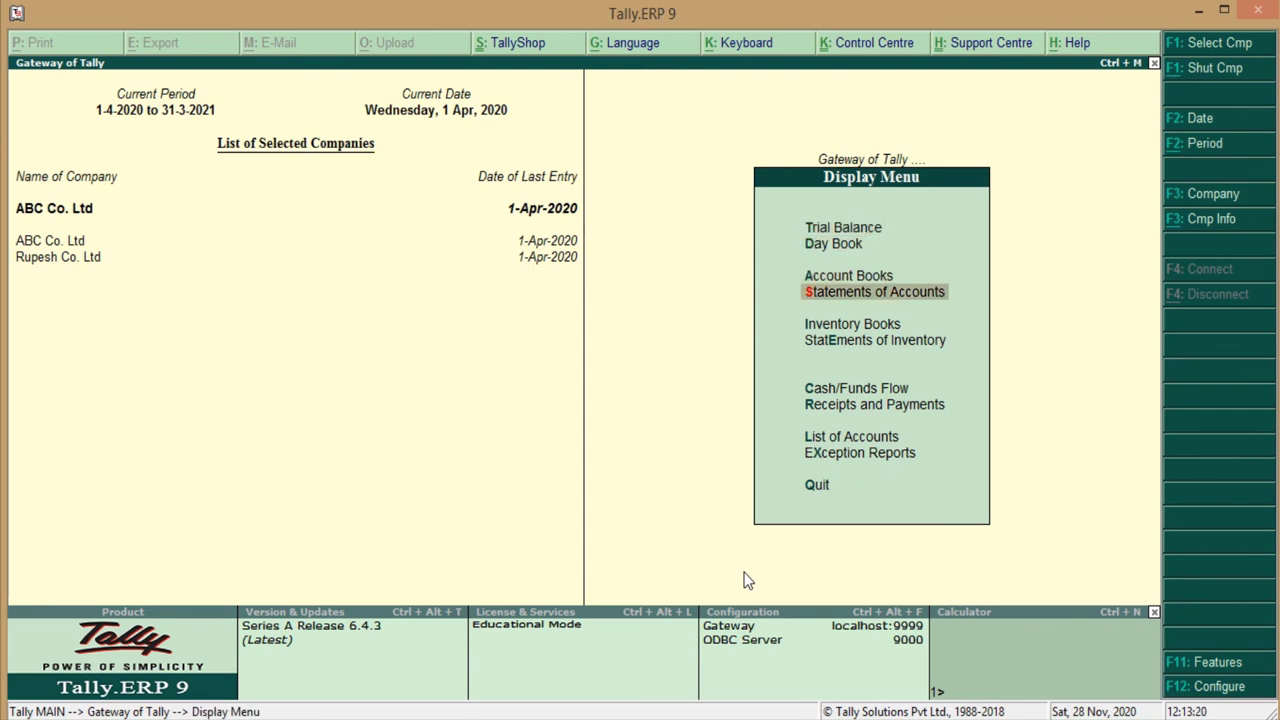
key("Down")
key("Return")
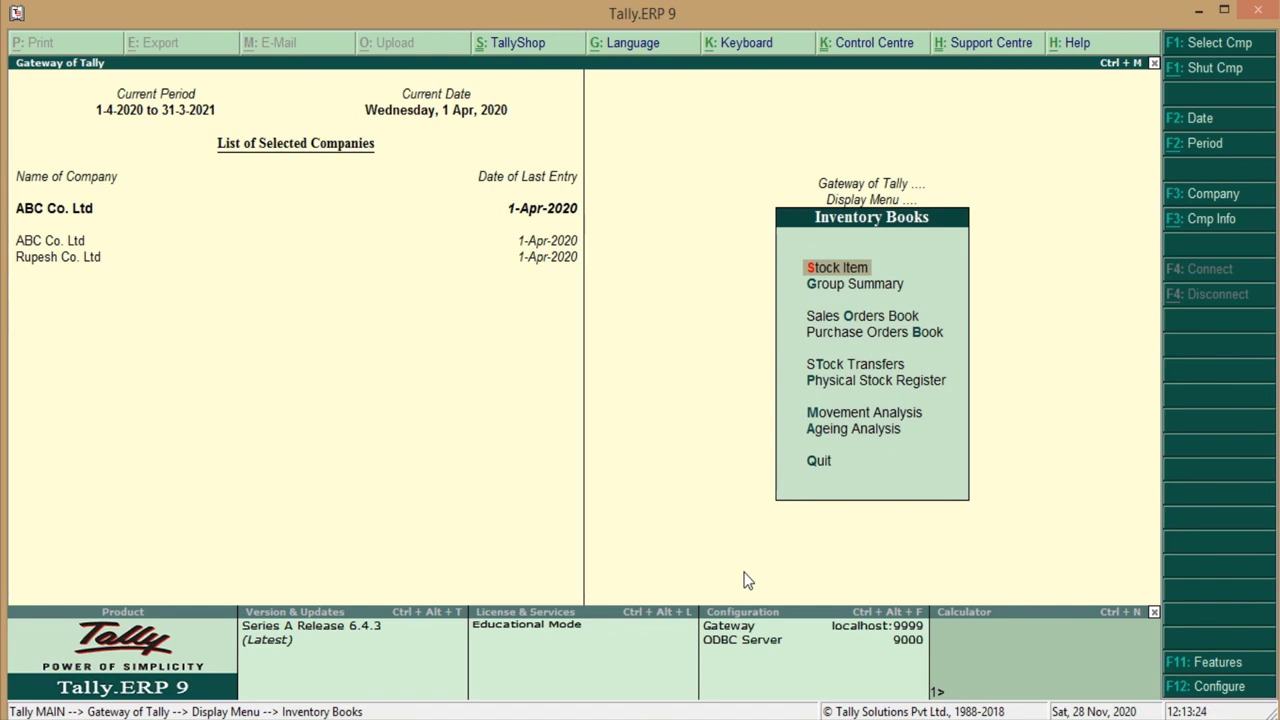
key("Down")
key("Down")
key("Down")
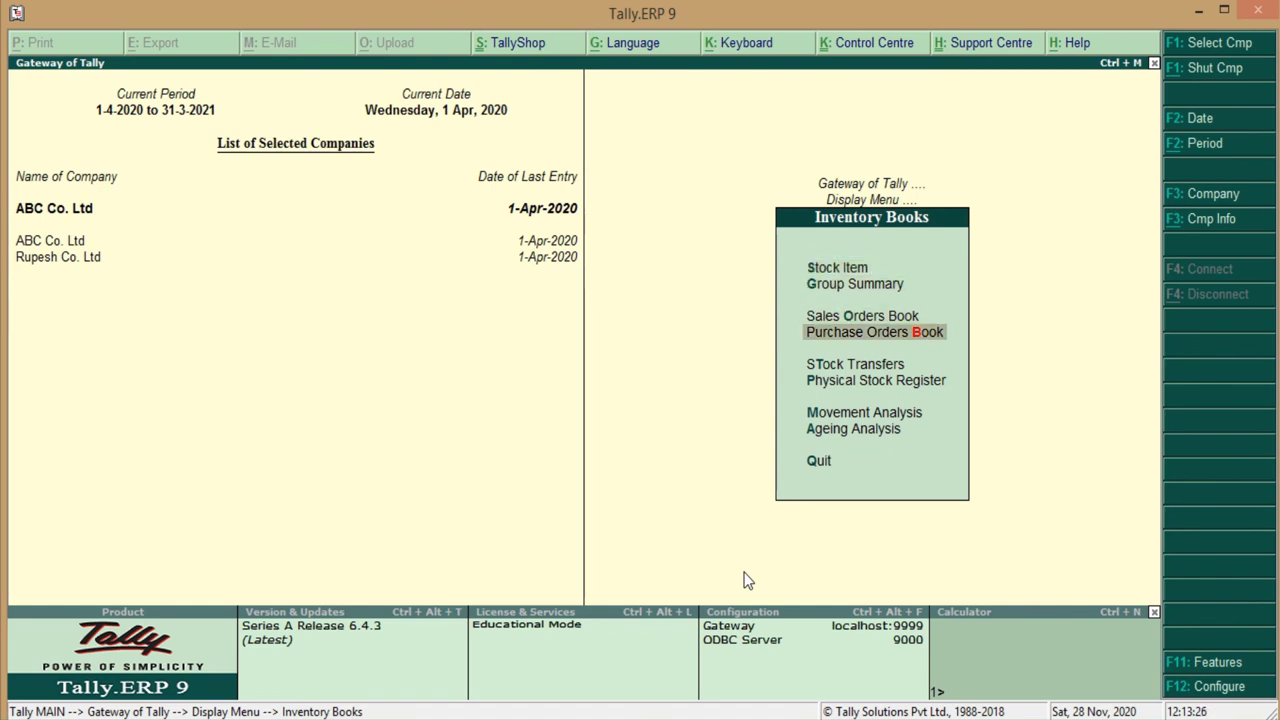
key("Return")
key("Return")
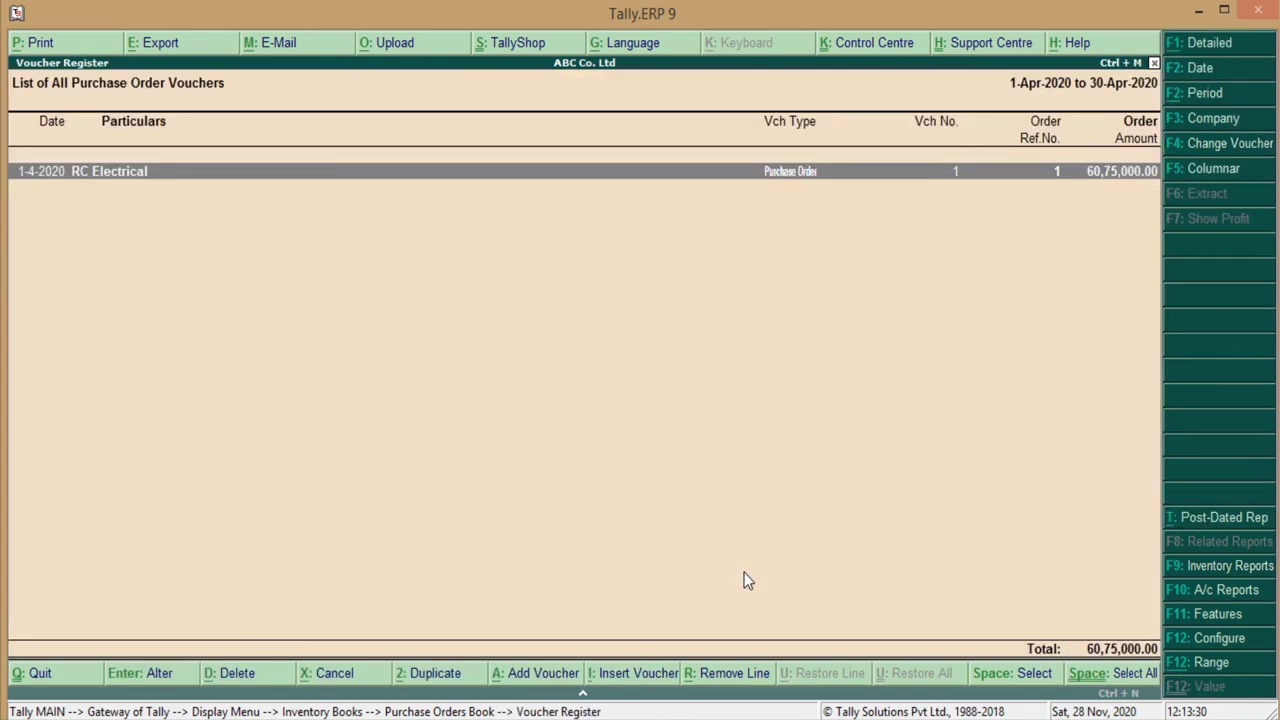
- Print-preview RC Electrical's Purchase Order No. 1, zooming in to review it before returning to full page
key("Return")
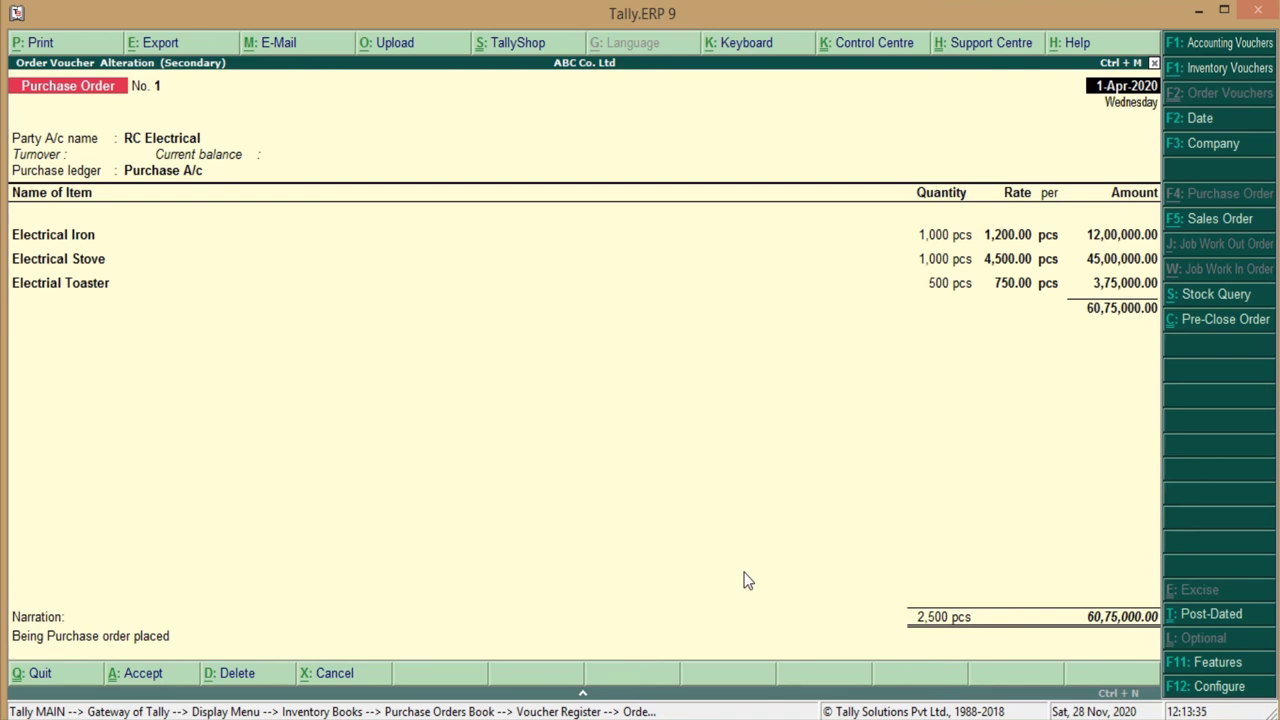
key("alt+p")
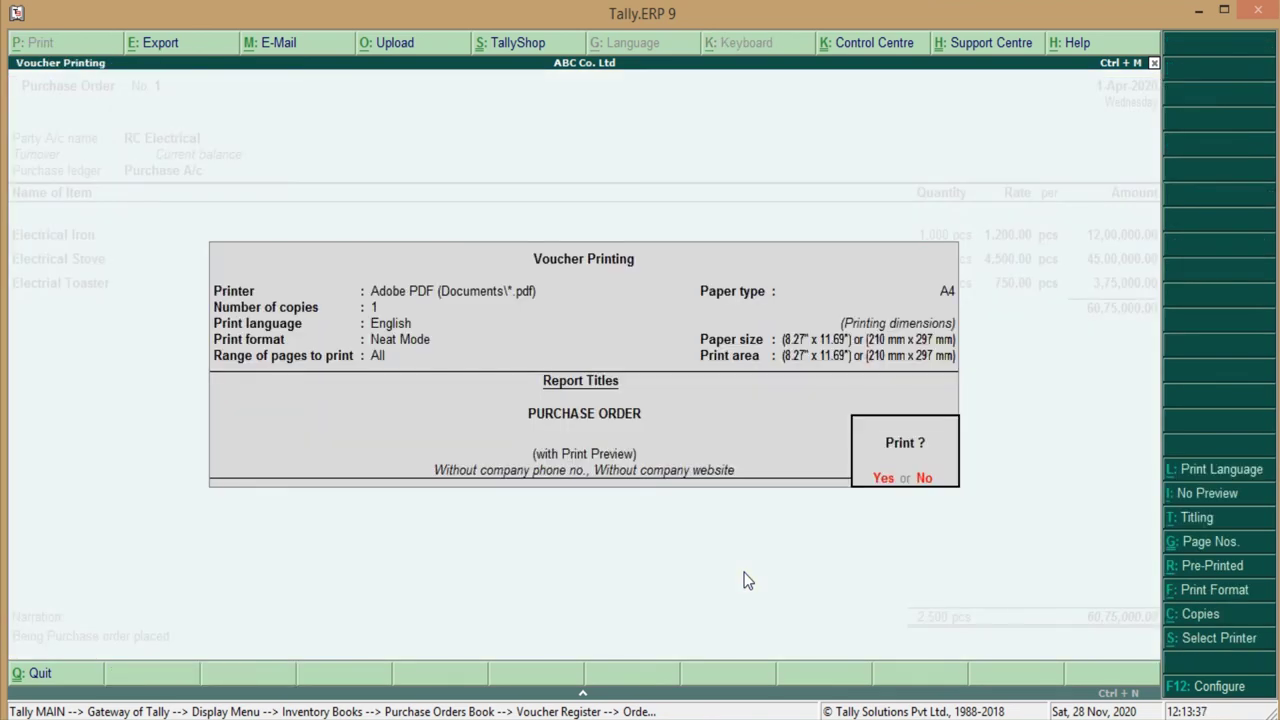
key("Return")
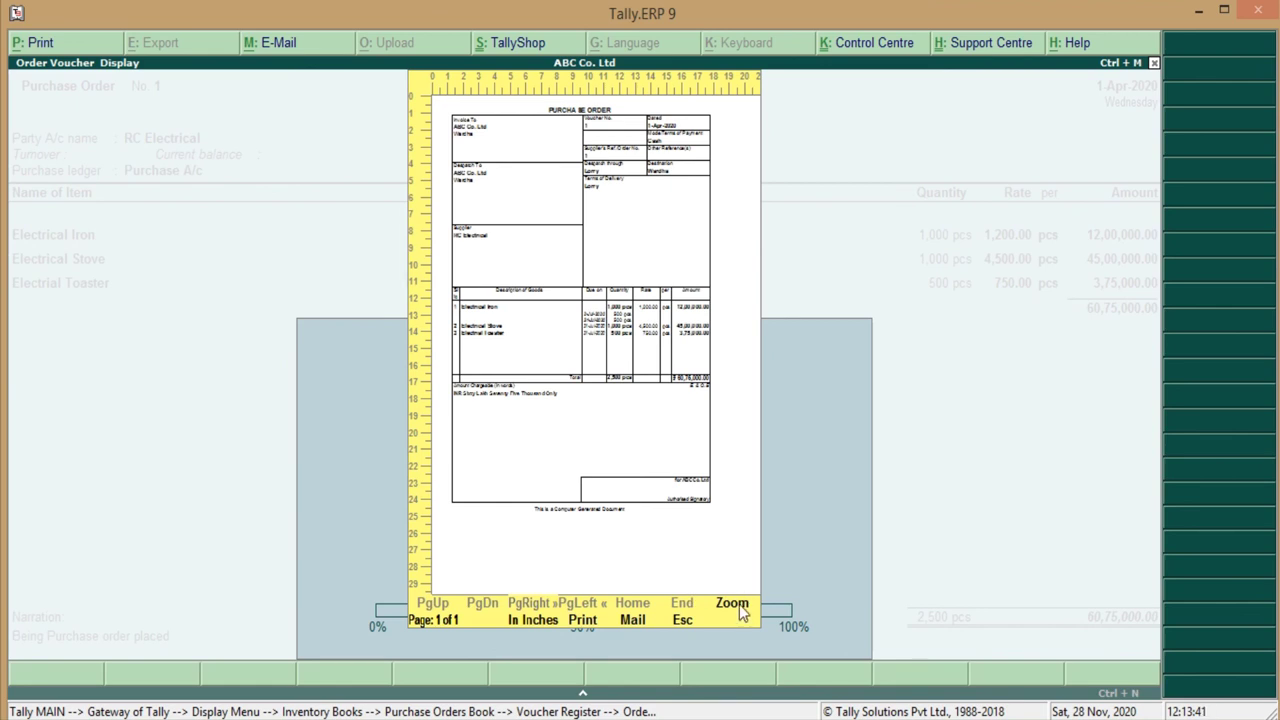
left_click(735, 605)
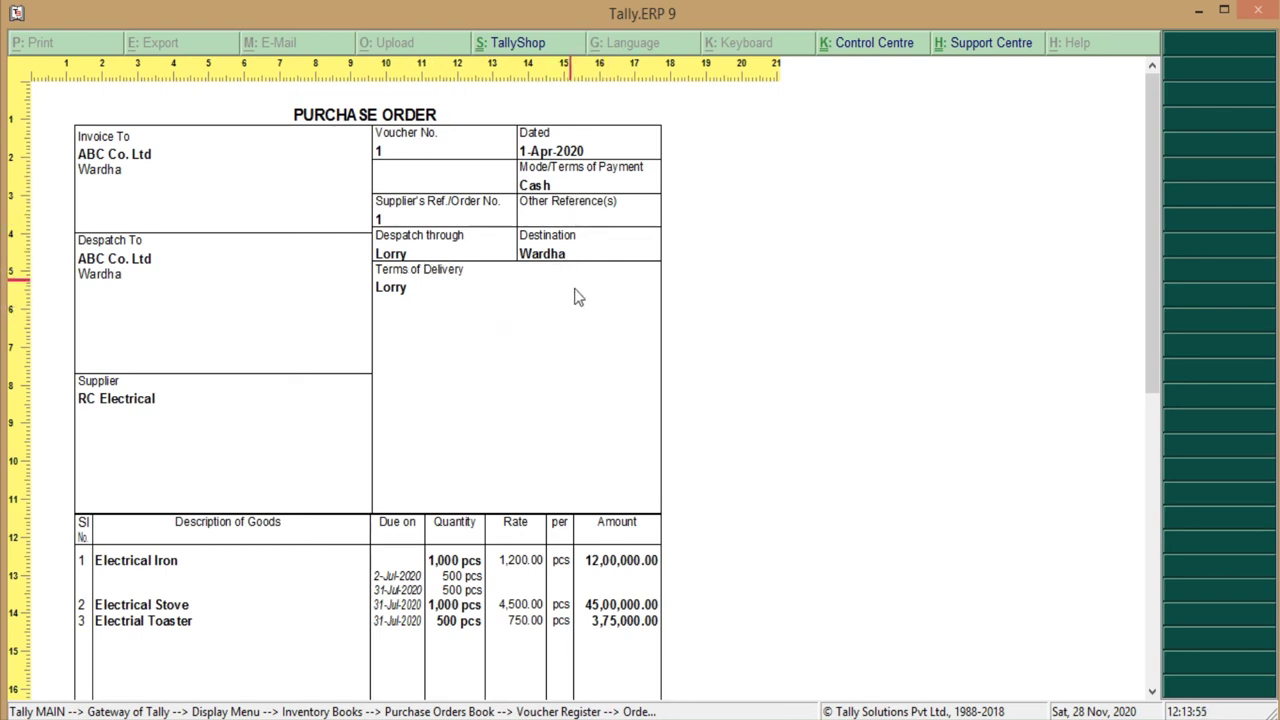
scroll(588, 335, "down", 1)
scroll(588, 335, "down", 5)
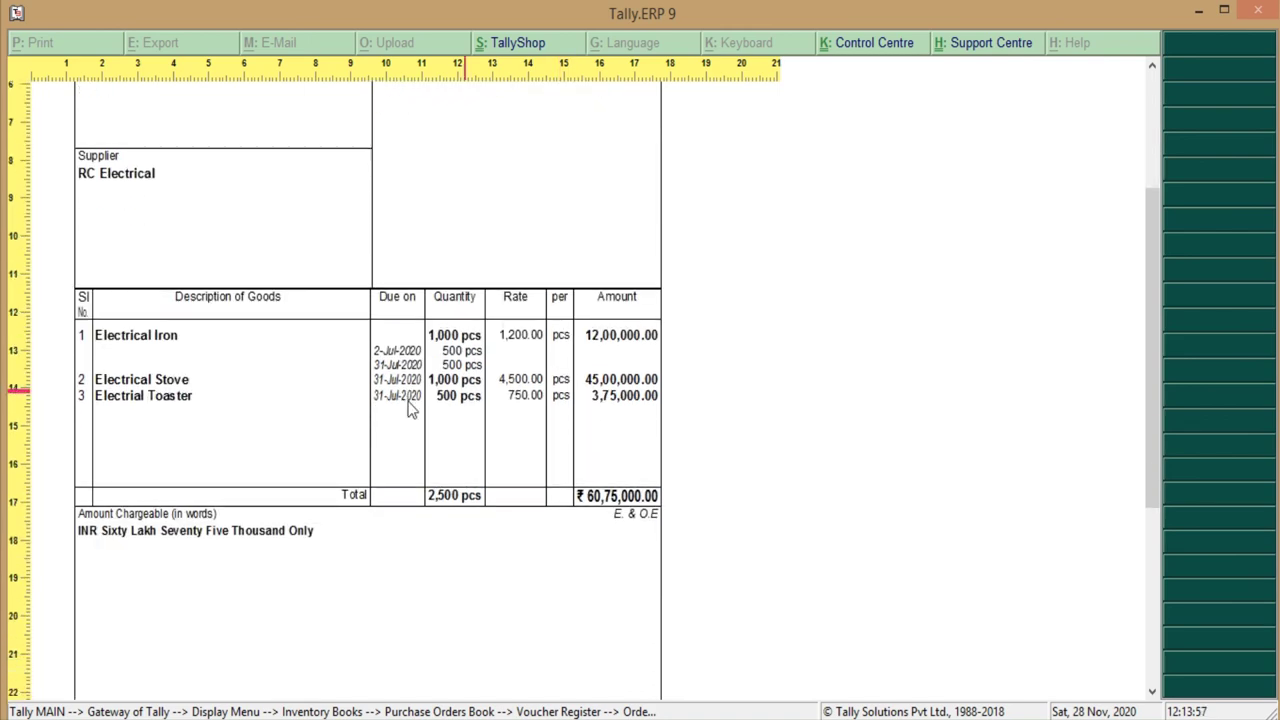
scroll(525, 433, "down", 7)
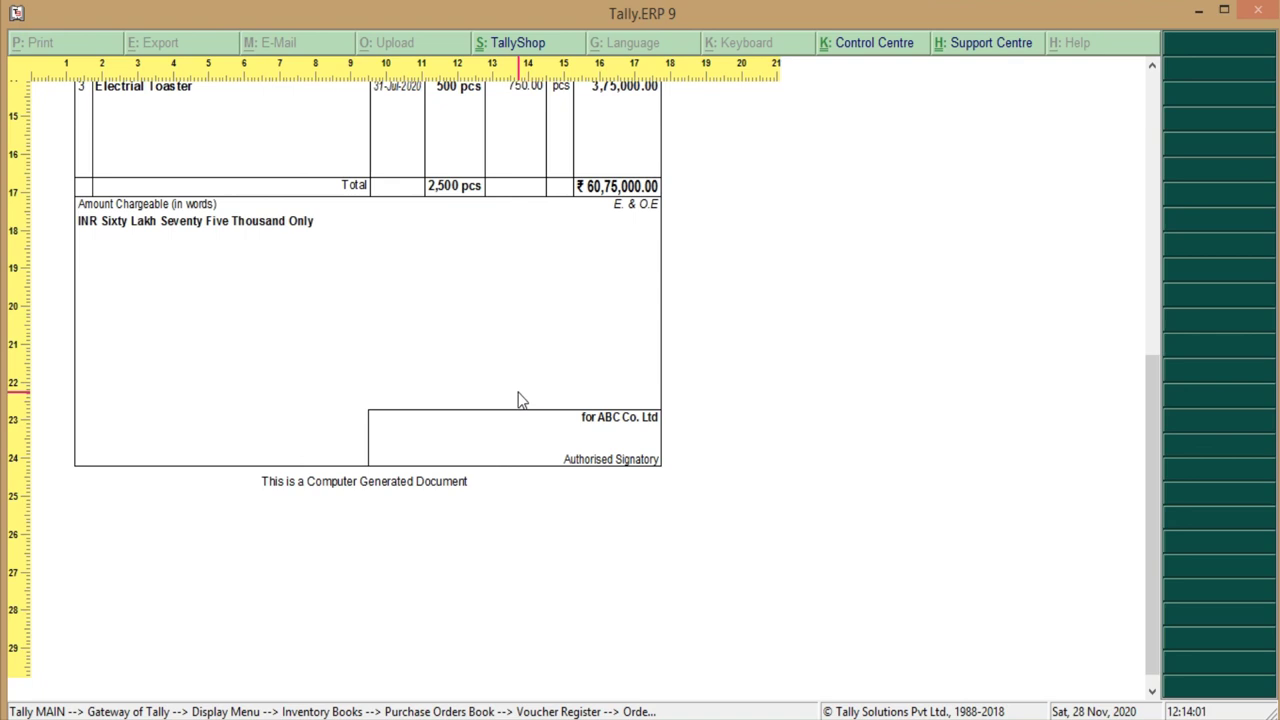
left_click(518, 398)
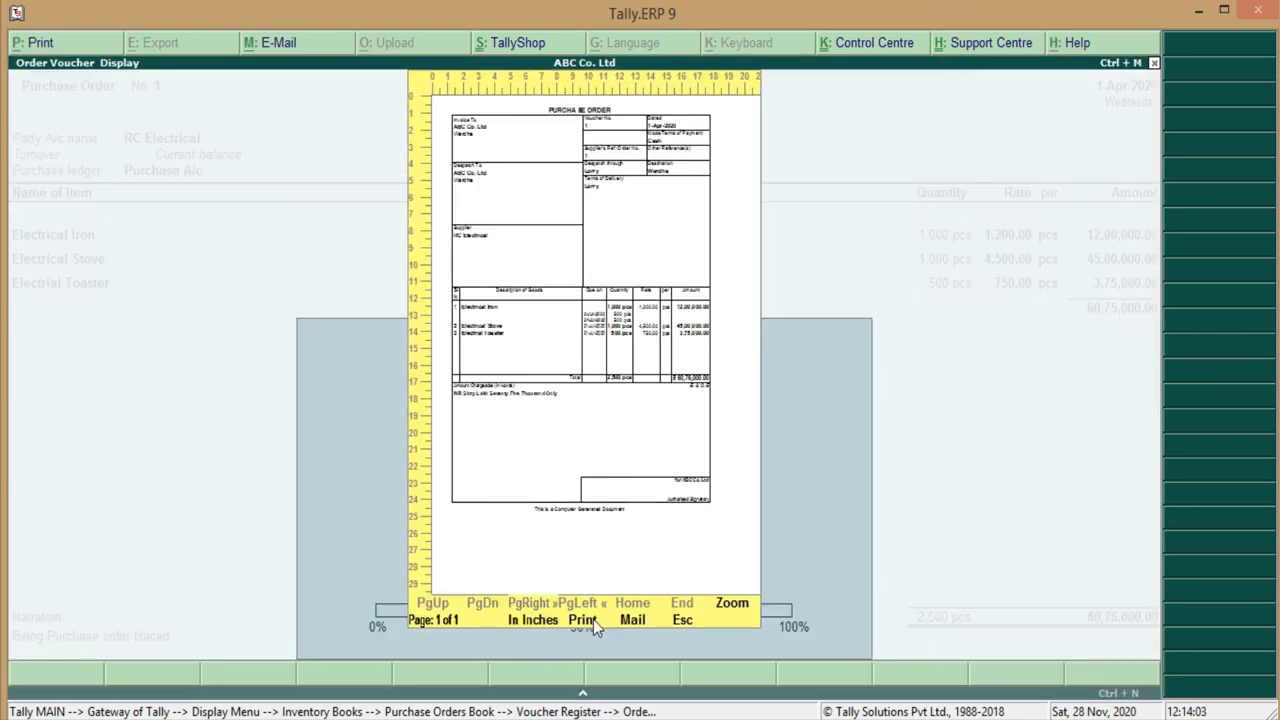
- Print the purchase order to a PDF named 'purchase order' on the Desktop
key("p")
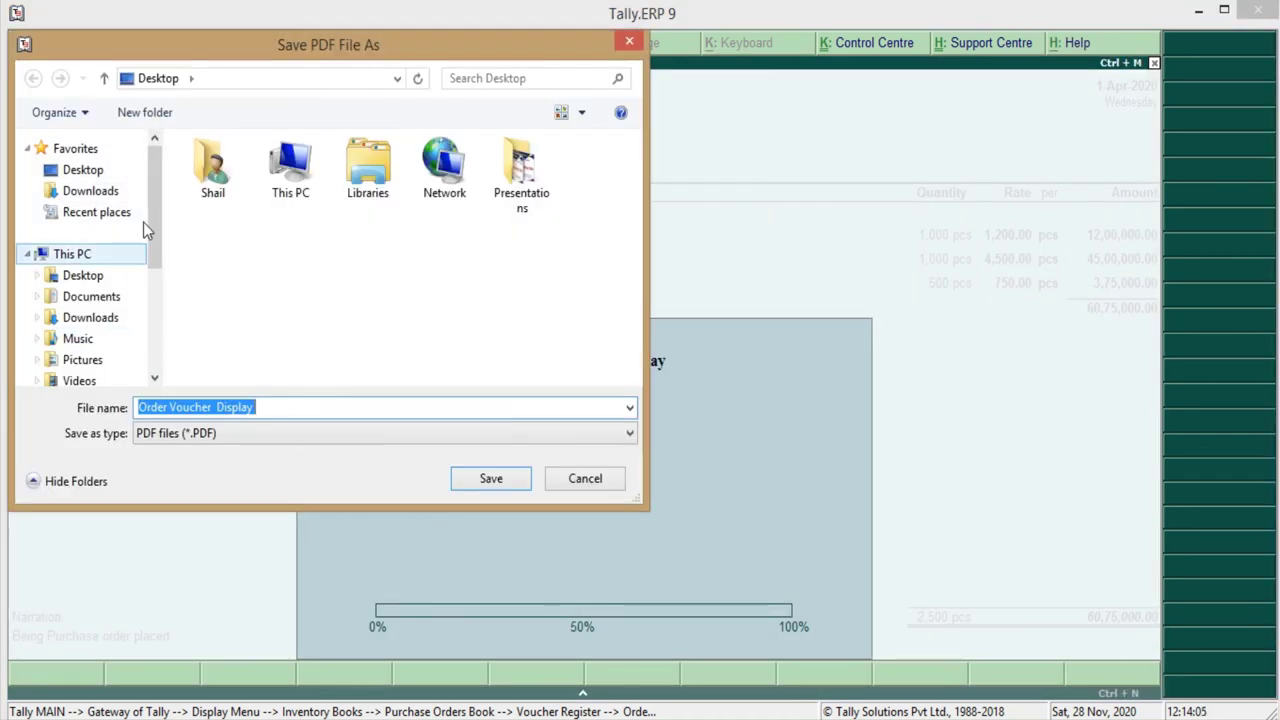
left_click(110, 172)
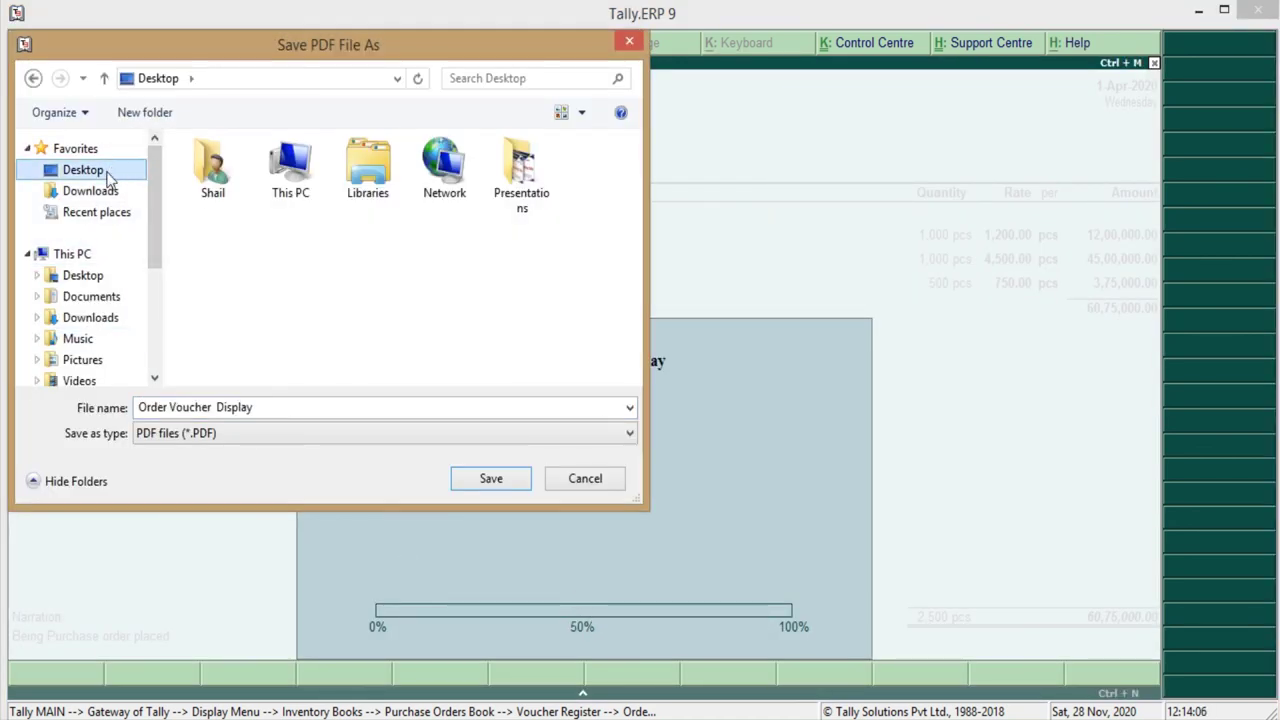
left_click(267, 408)
type("purchase ")
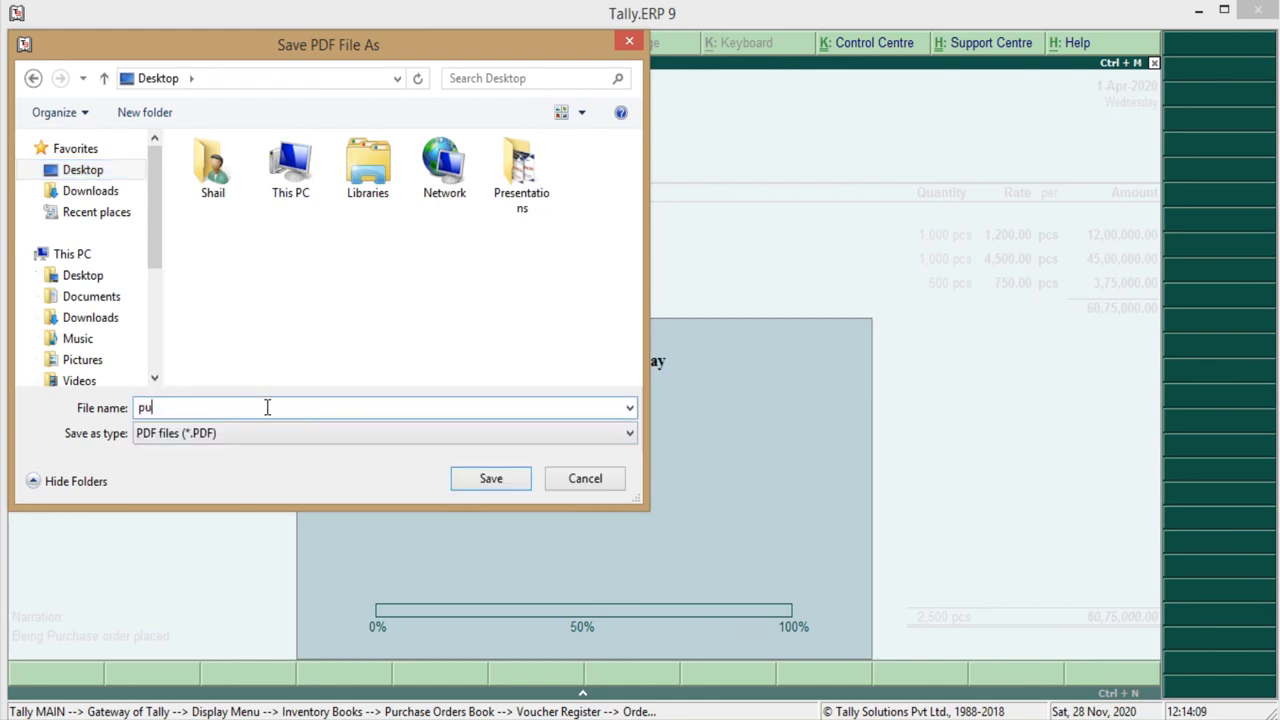
type("order")
left_click(493, 481)
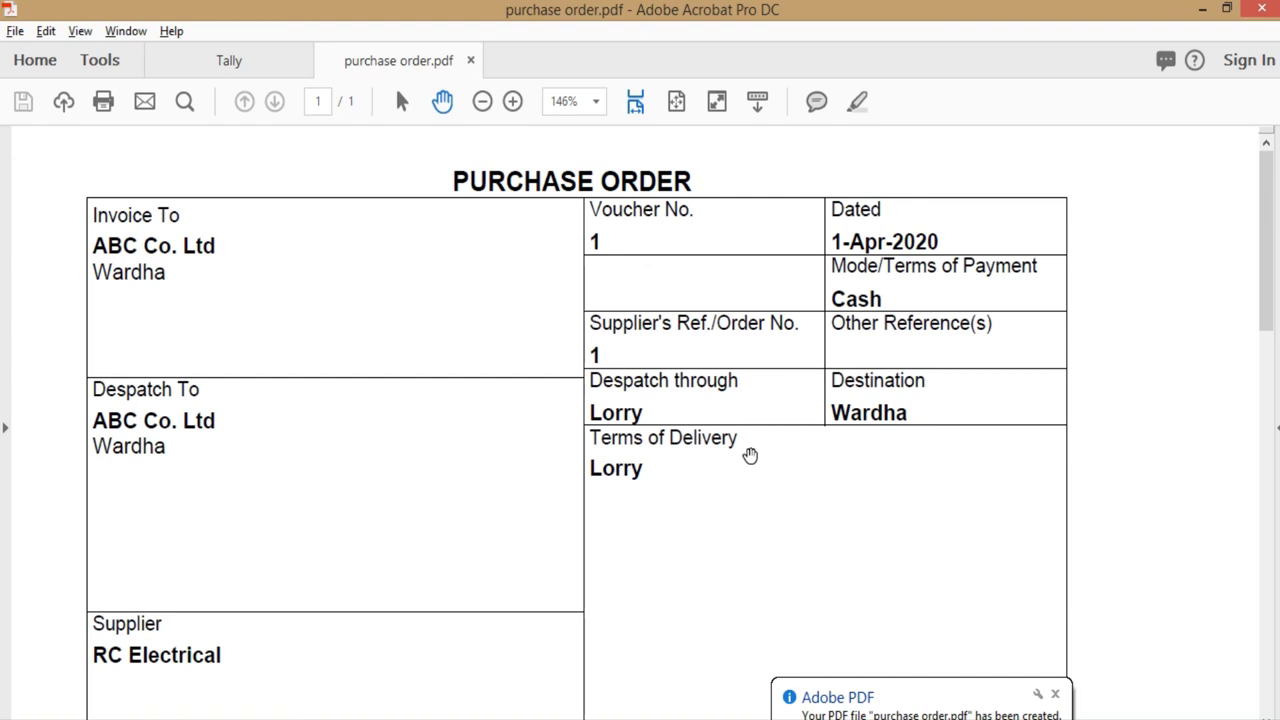
- Scroll through purchase order.pdf down to ABC Co. Ltd's authorised signatory footer
scroll(609, 343, "down", 12)
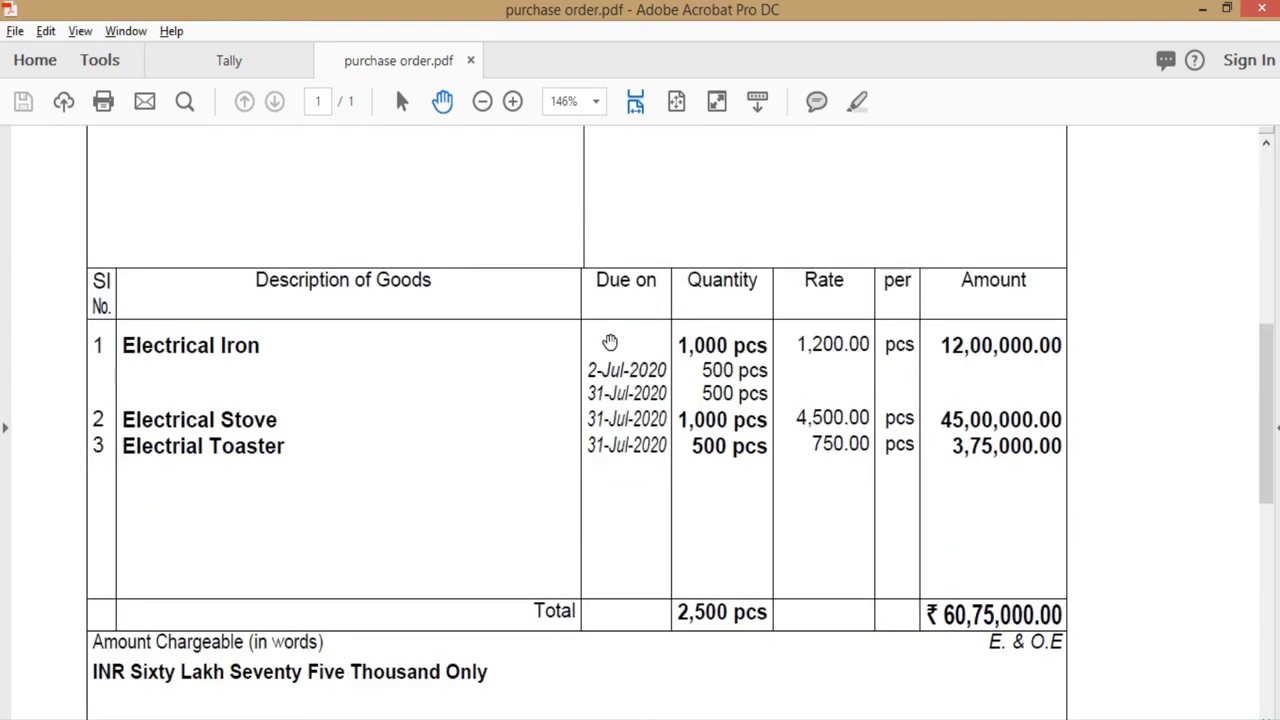
scroll(610, 342, "down", 6)
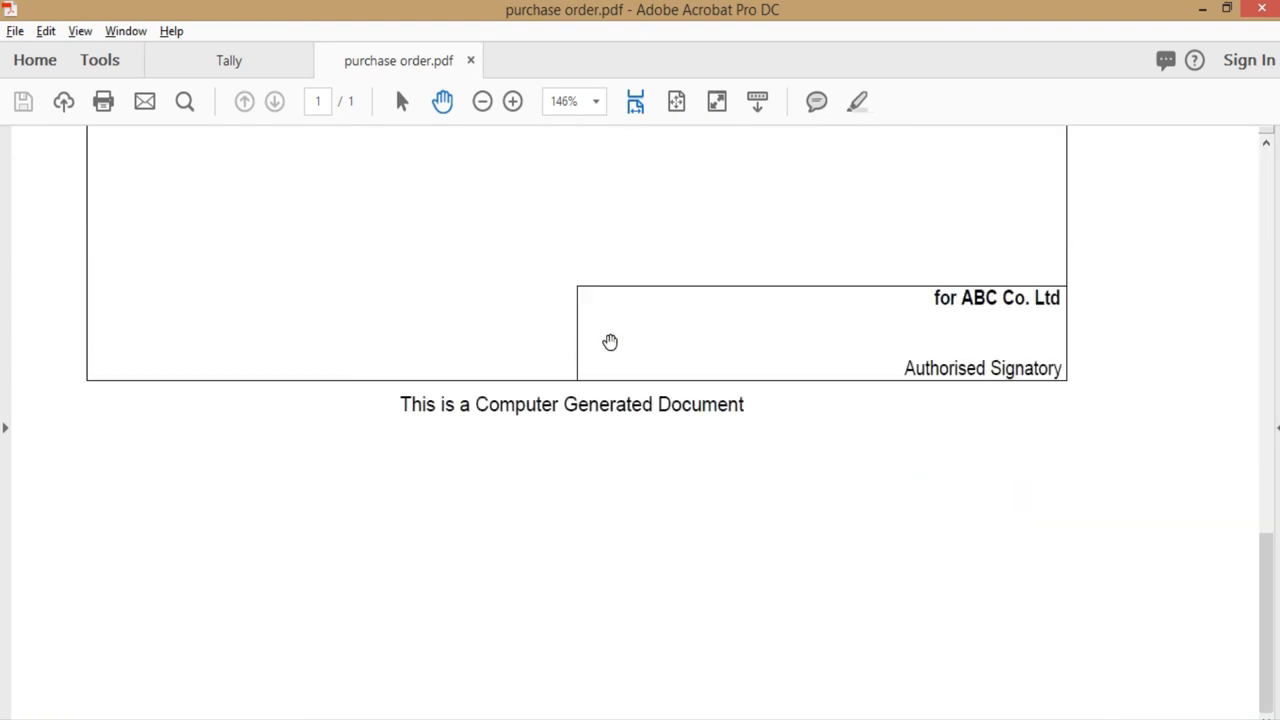